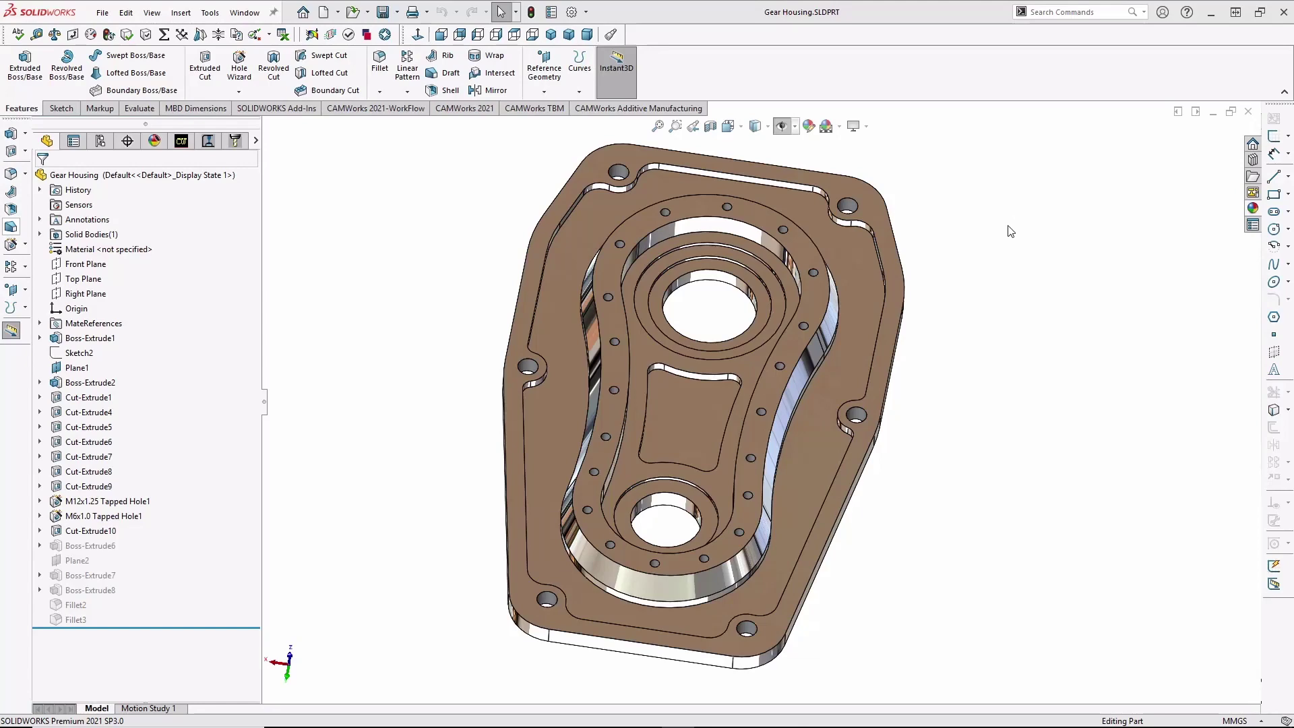
Orbit the Gear Housing part to view it from another angle.
mouse_move(1017, 265)
middle_mouse_down()
mouse_move(980, 241)
mouse_move(979, 221)
middle_mouse_up()
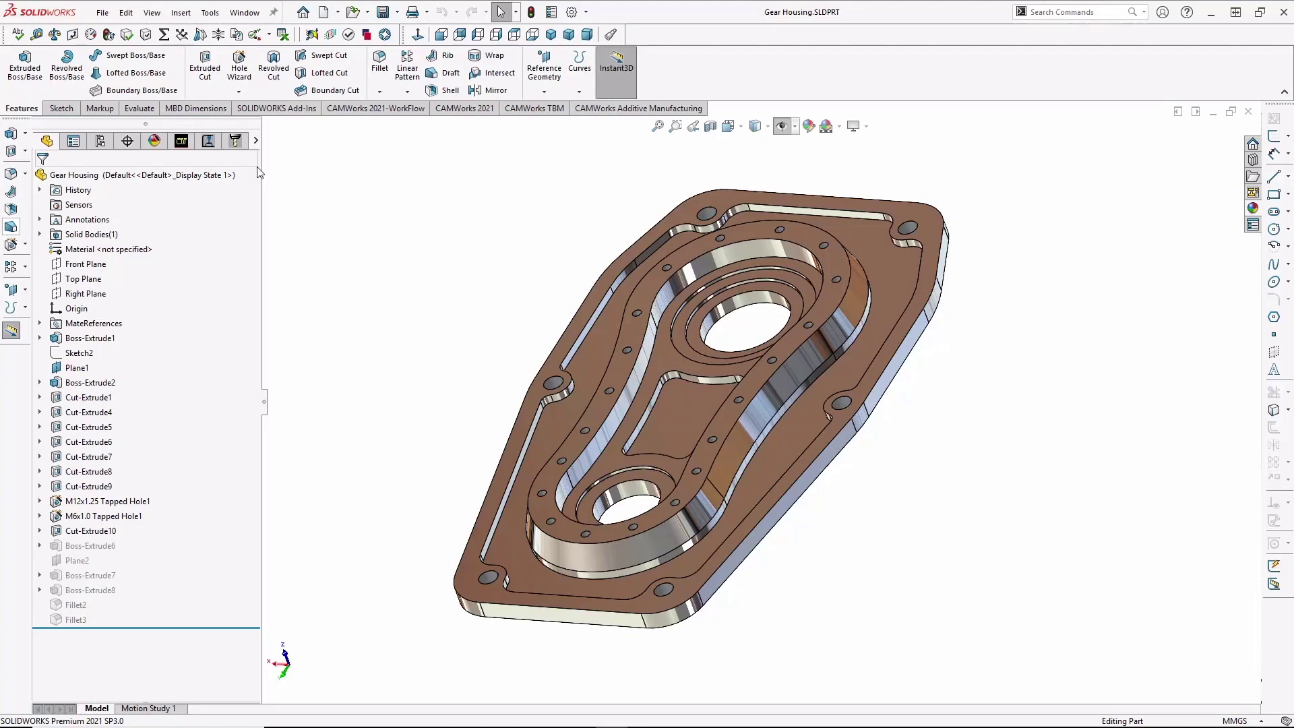
left_click(109, 143)
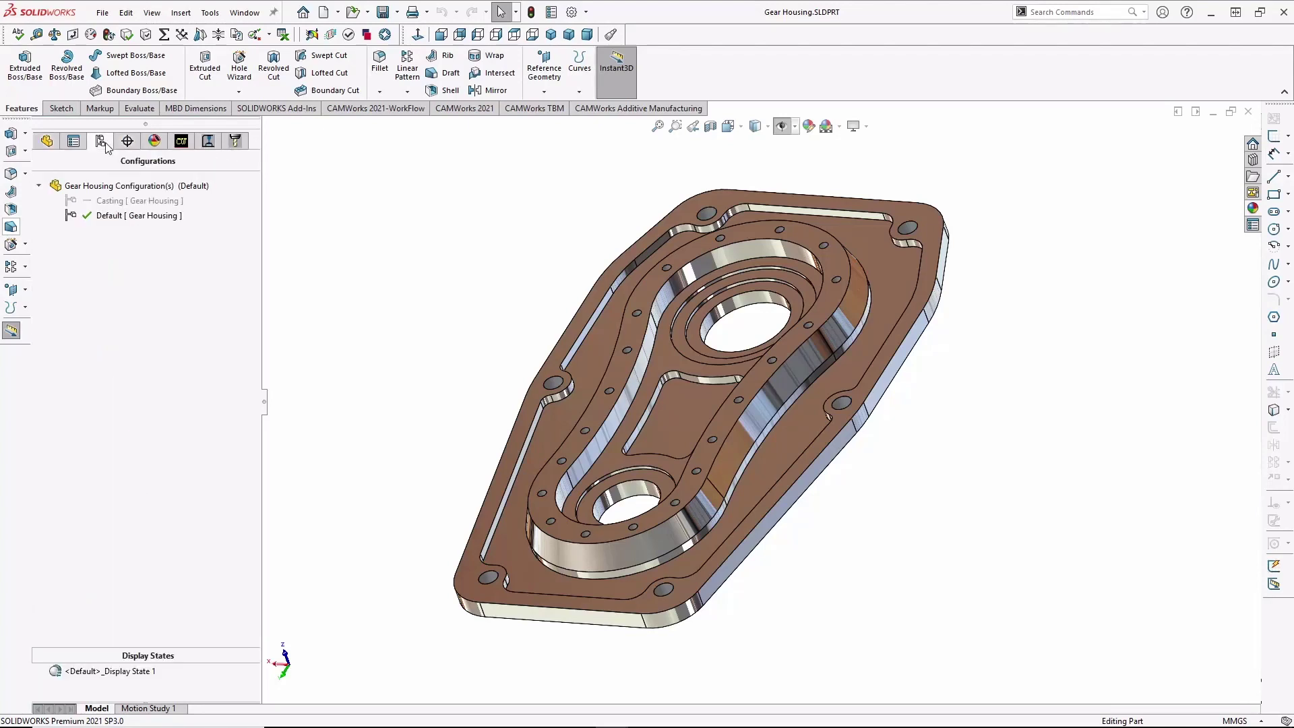
double_click(130, 203)
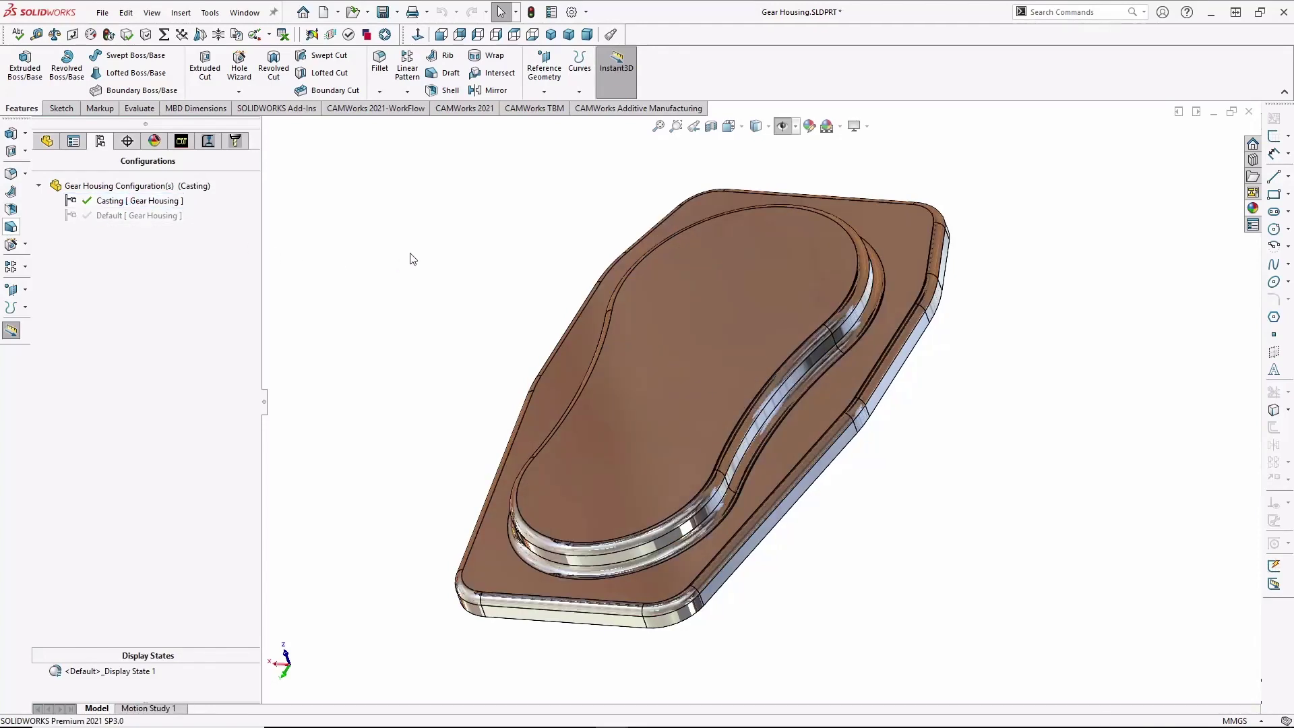
mouse_move(448, 246)
middle_mouse_down()
mouse_move(465, 248)
mouse_move(413, 236)
mouse_move(425, 255)
mouse_move(447, 251)
middle_mouse_up()
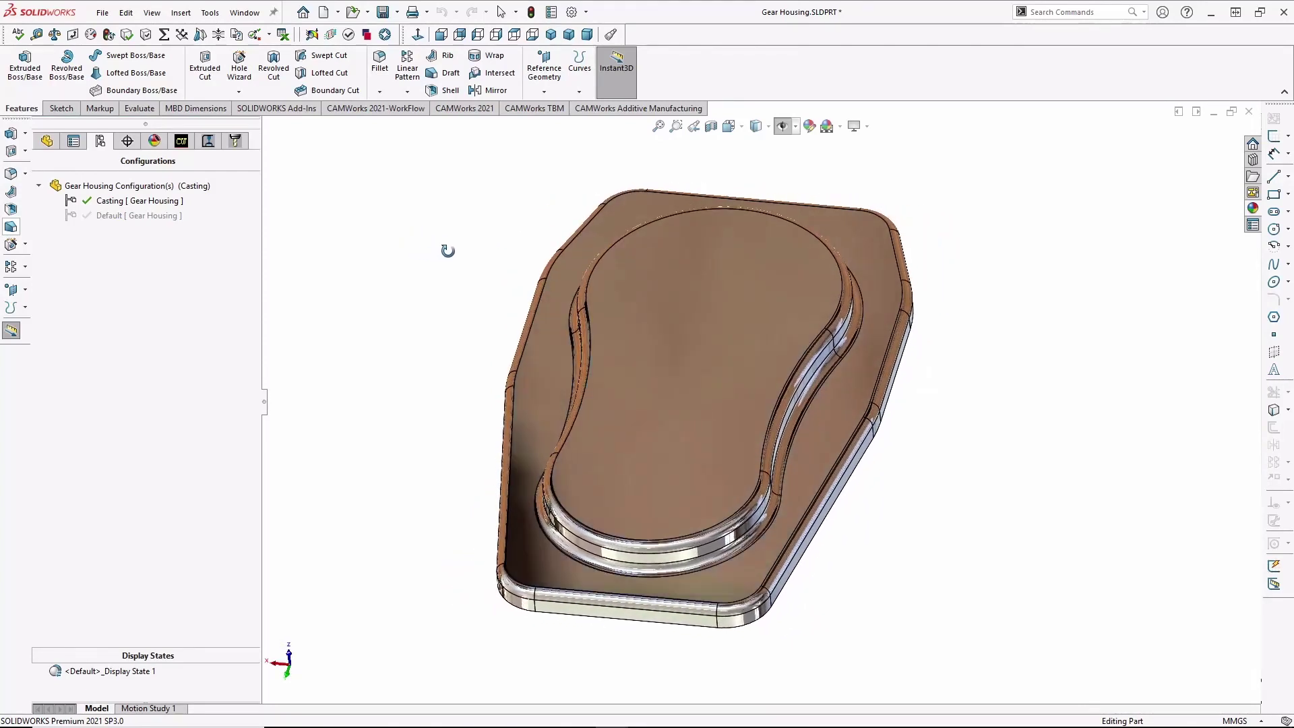
left_click(164, 216)
double_click(164, 217)
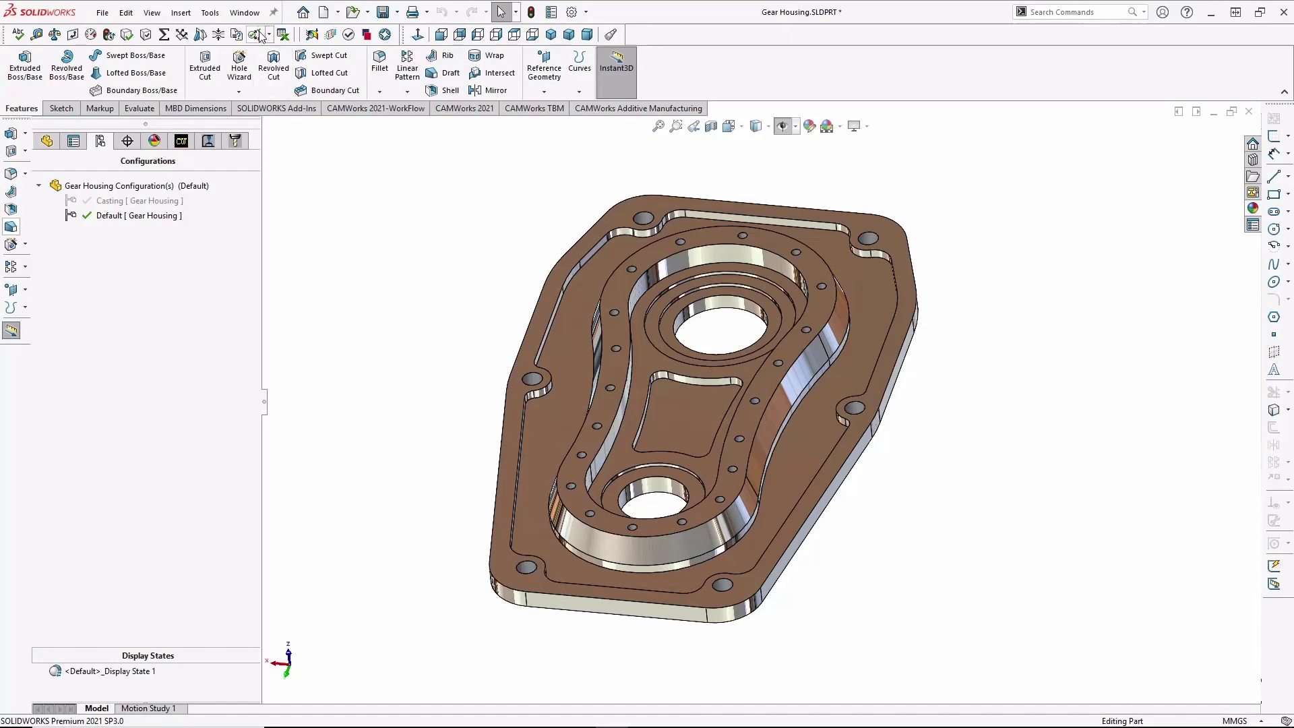
Switch to the Gear Housing and PVC Mold Assembly window and zoom in on the clamped housing.
left_click(244, 12)
left_click(298, 194)
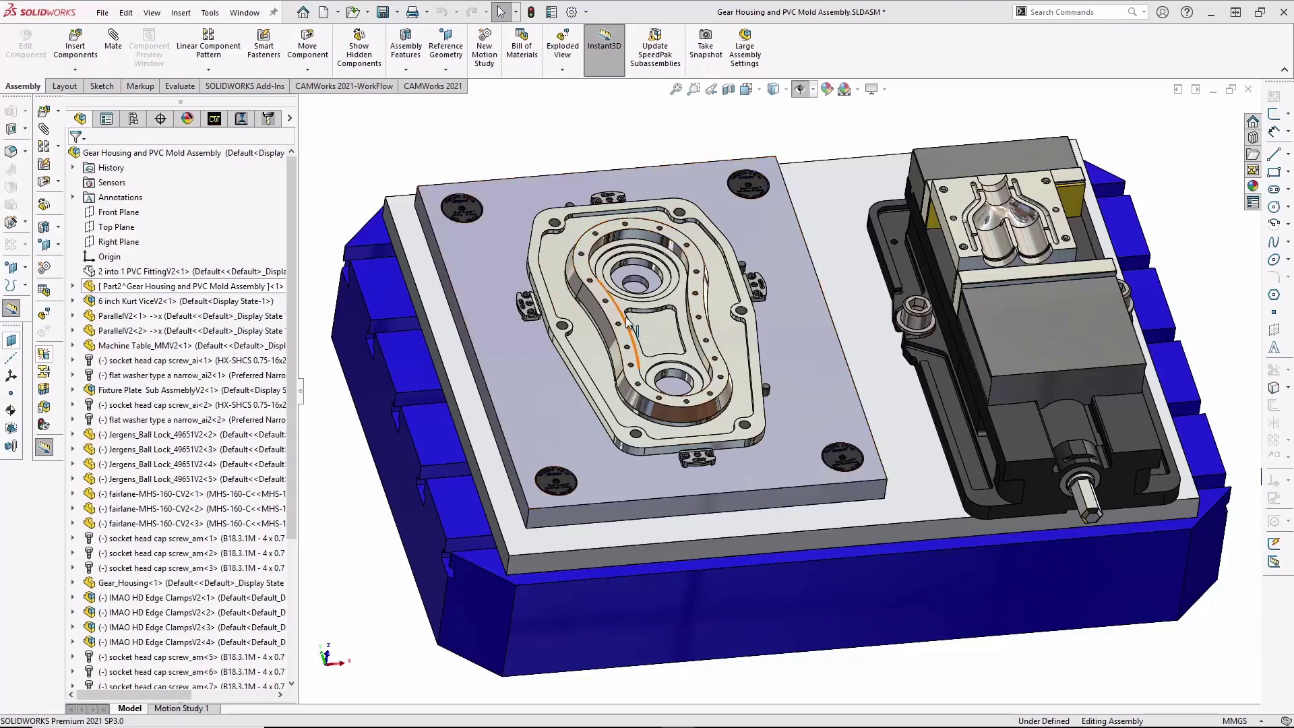
scroll(661, 330, "down", 3)
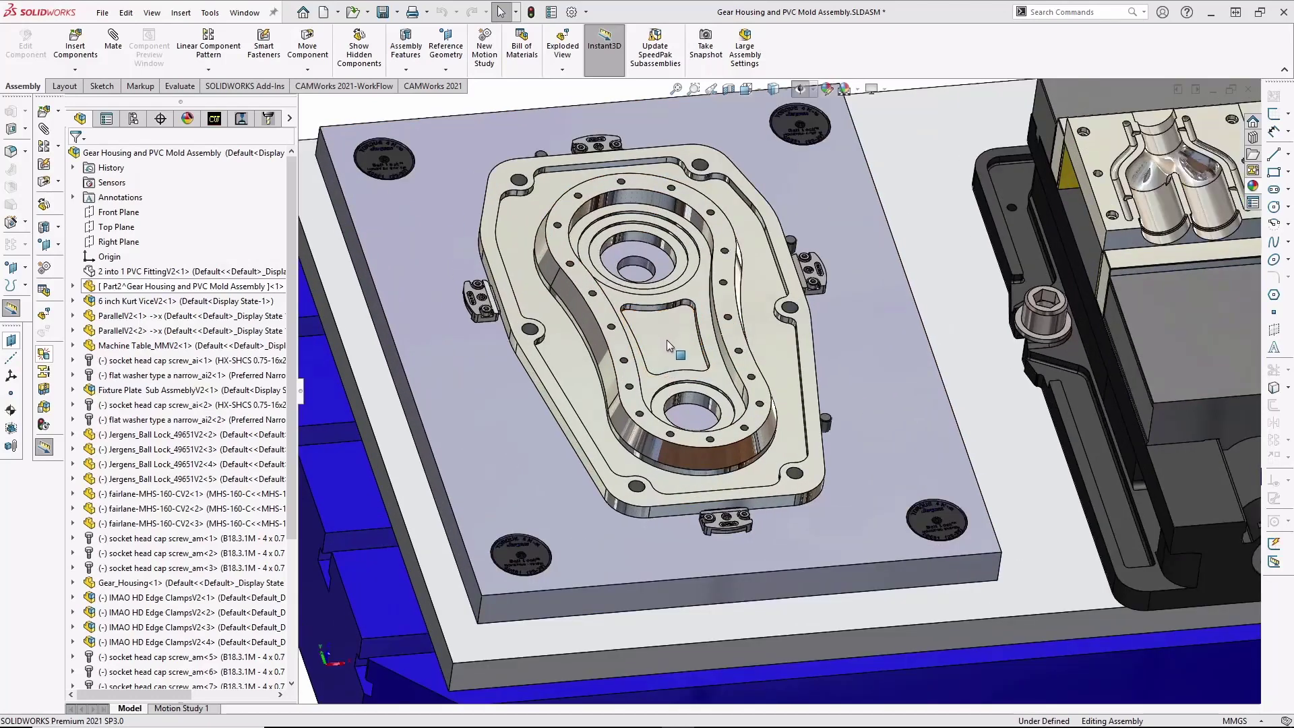
scroll(670, 348, "down", 2)
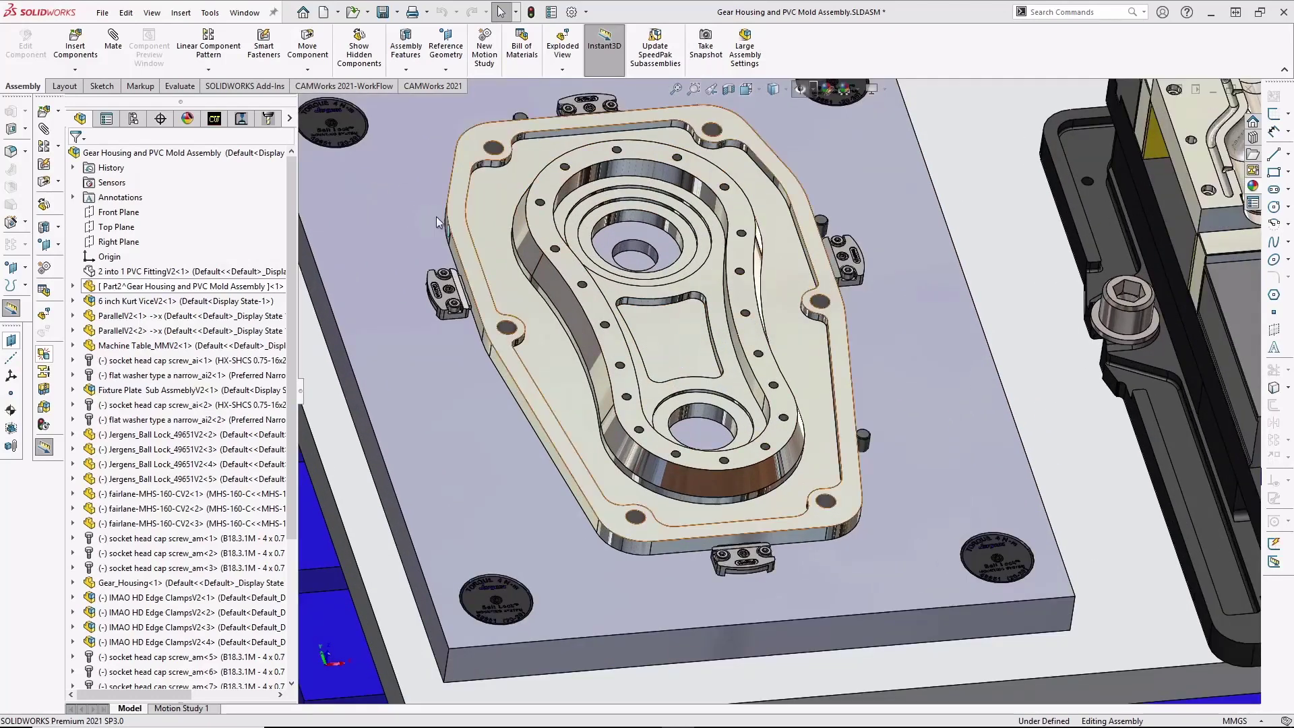
Add the gear housing as the part to machine in Part Manager.
left_click(214, 119)
left_click(432, 86)
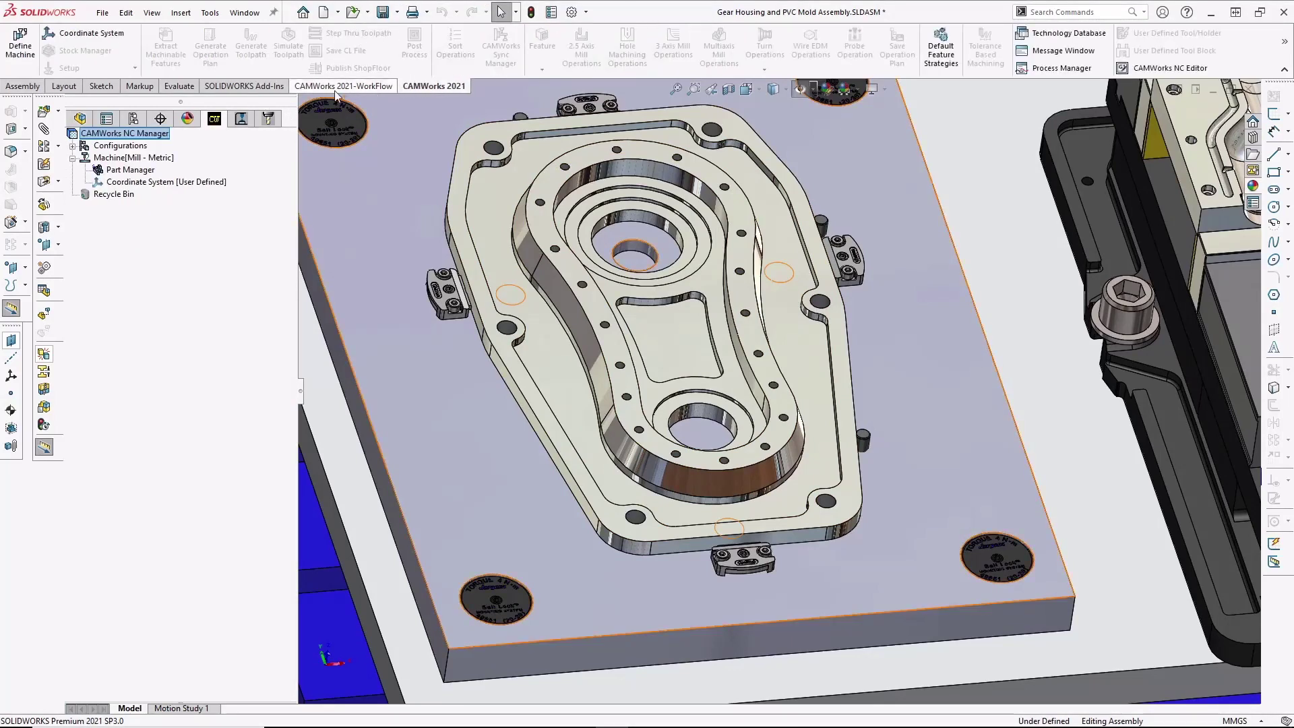
double_click(137, 174)
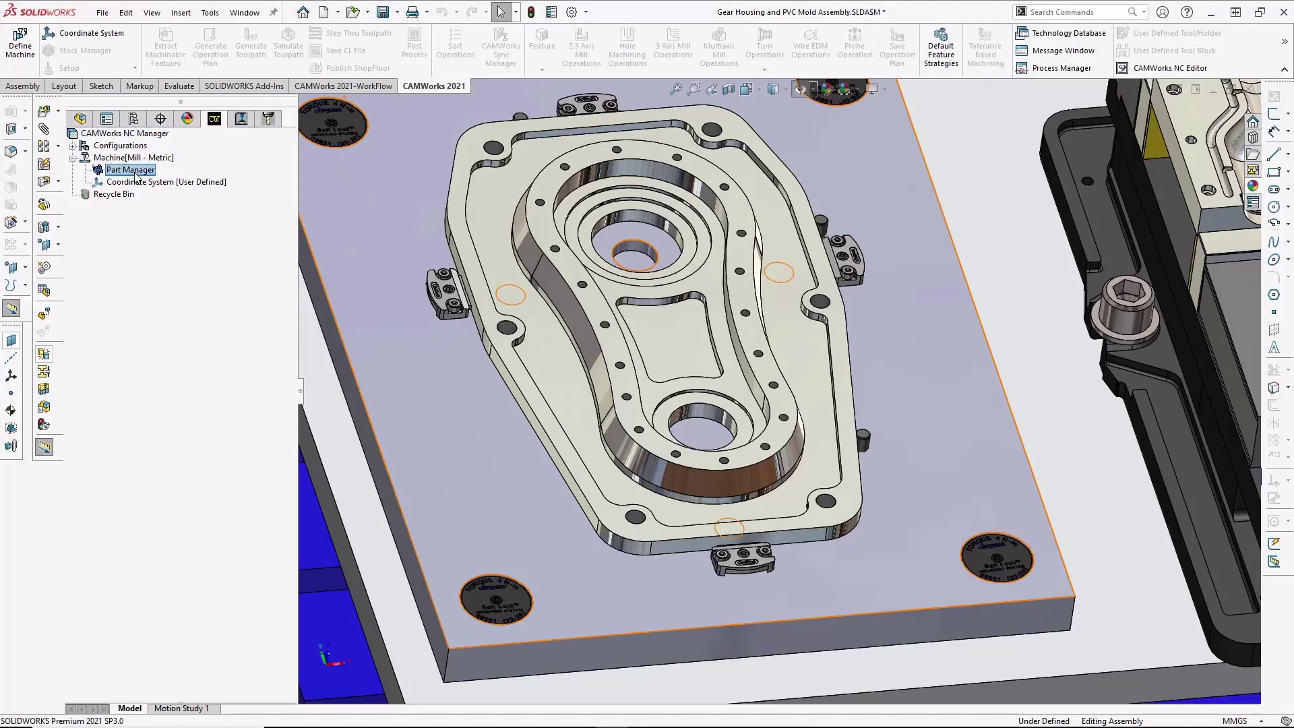
left_click(458, 236)
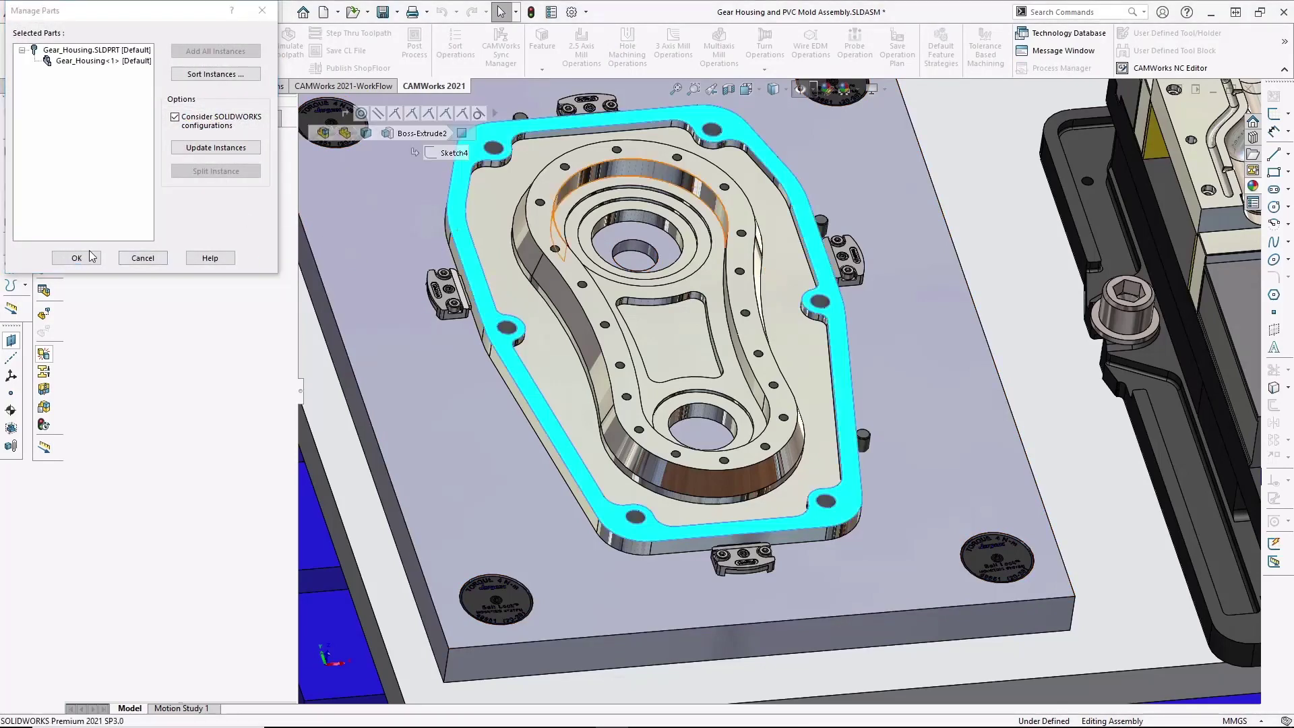
left_click(76, 257)
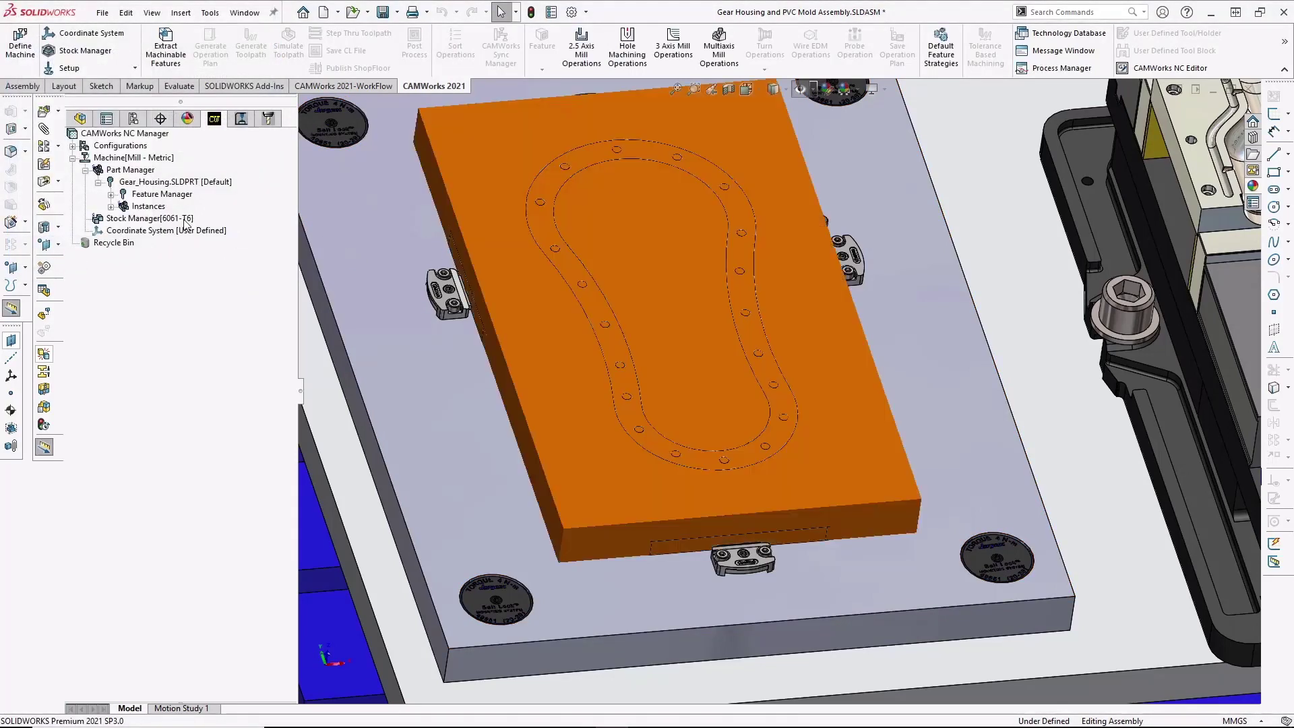
Define the stock from the Gear_Housing<2> casting solid model.
left_click(185, 219)
double_click(185, 222)
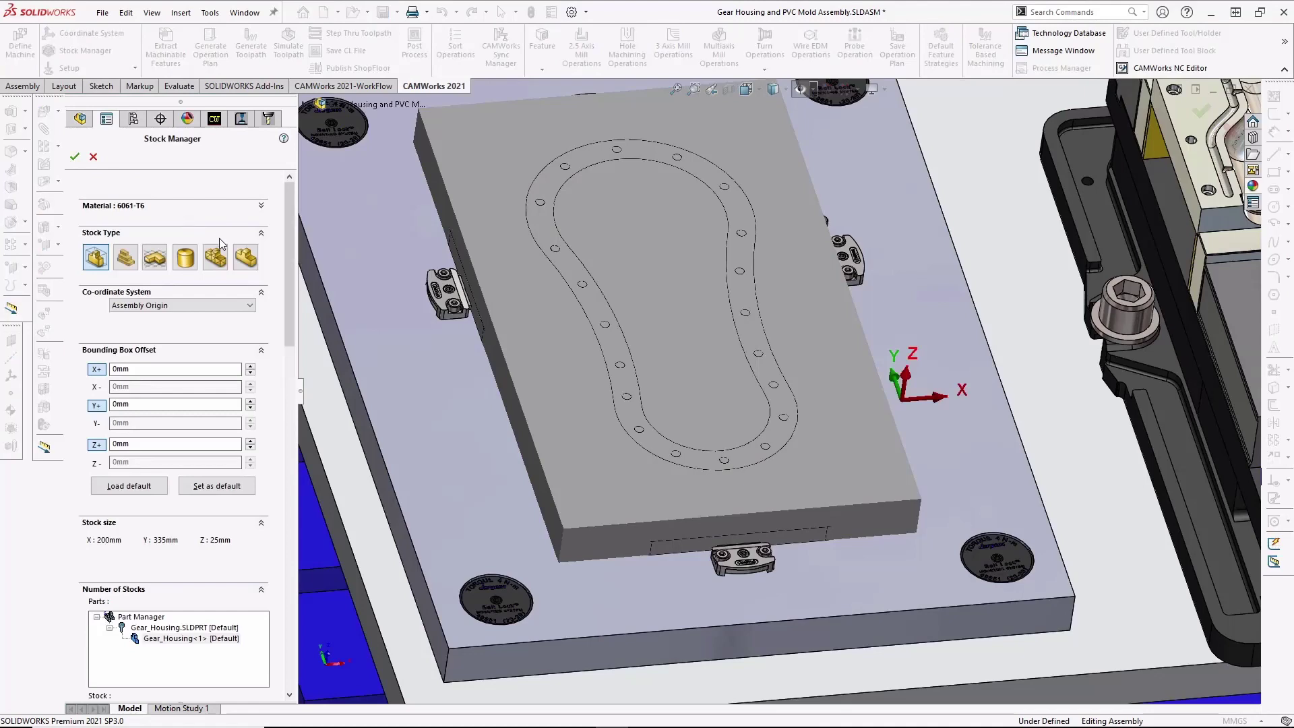
left_click(246, 260)
left_click(232, 312)
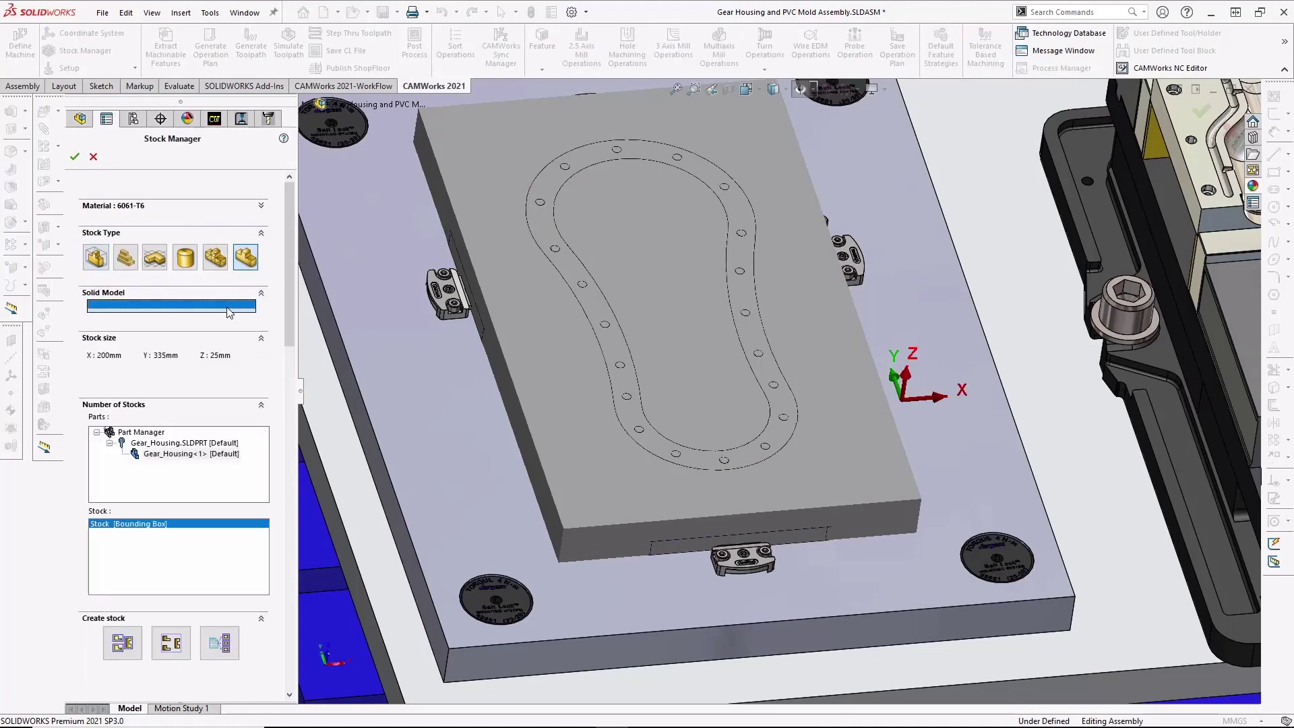
left_click(322, 105)
scroll(412, 694, "down", 3)
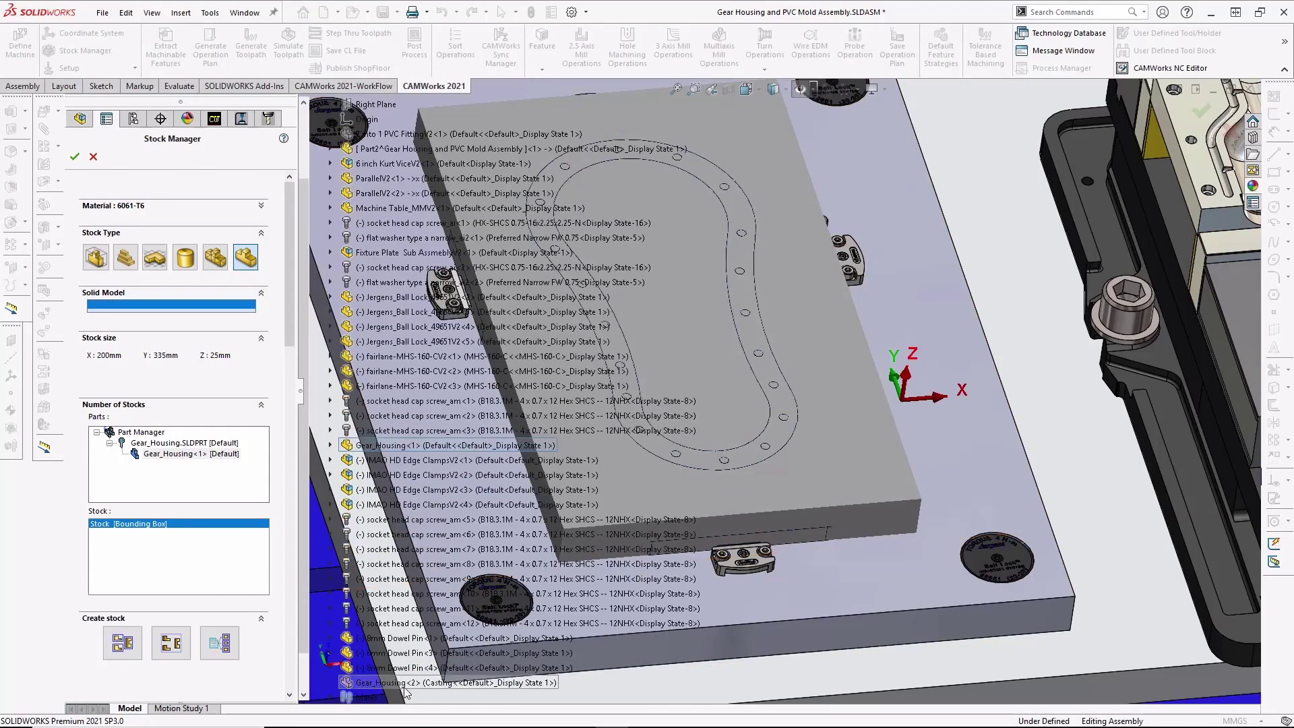
left_click(397, 639)
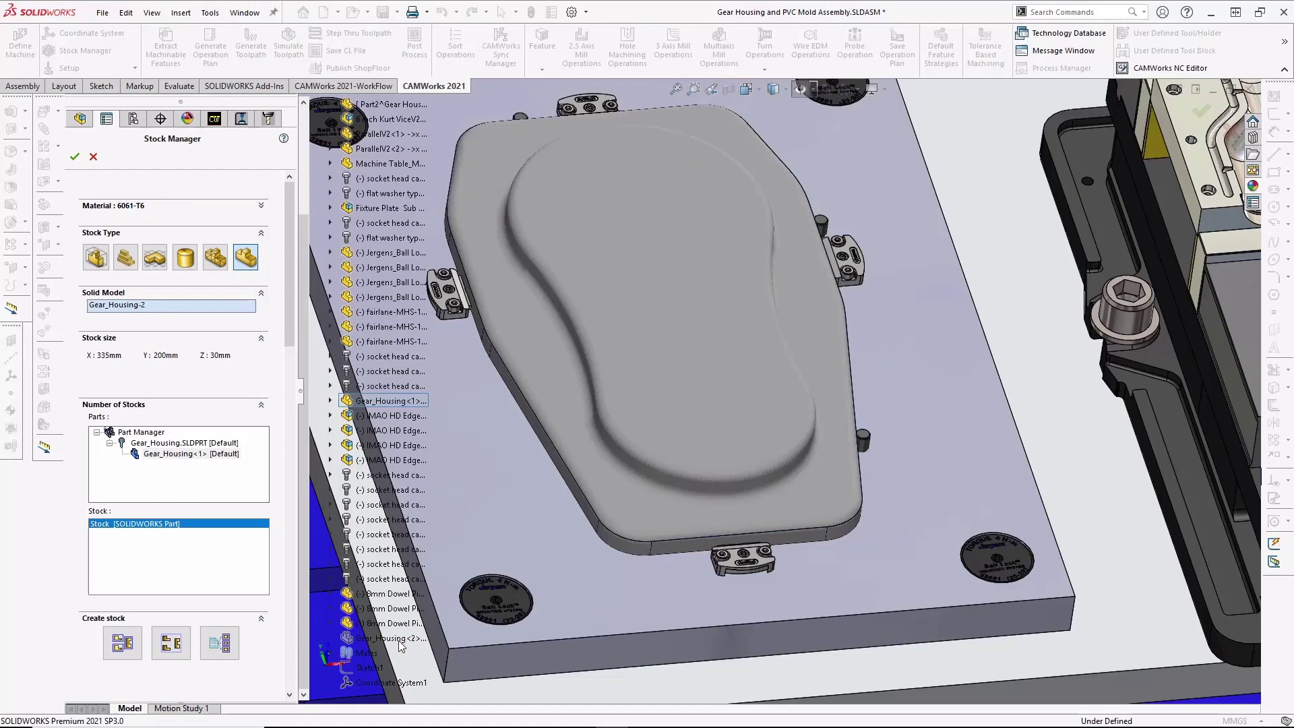
left_click(74, 159)
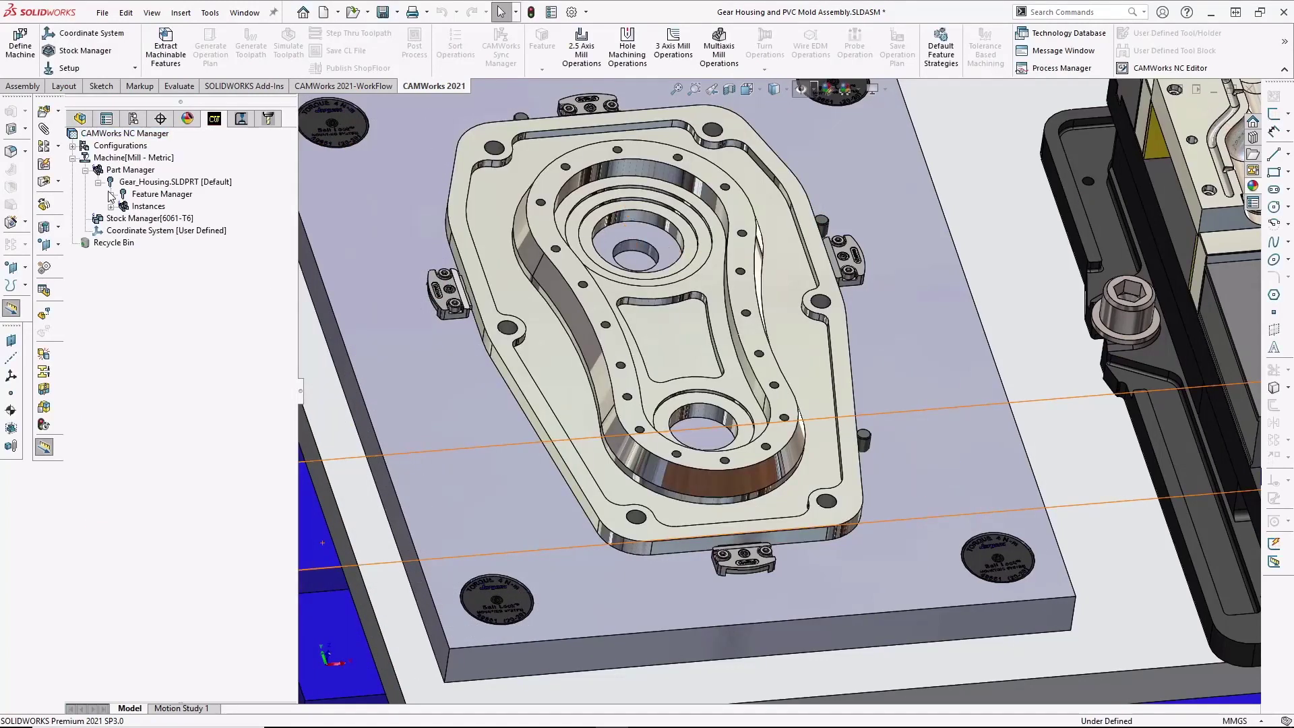
Use the user-defined coordinate system, extract machinable features, and list them under Feature Manager.
left_click(138, 231)
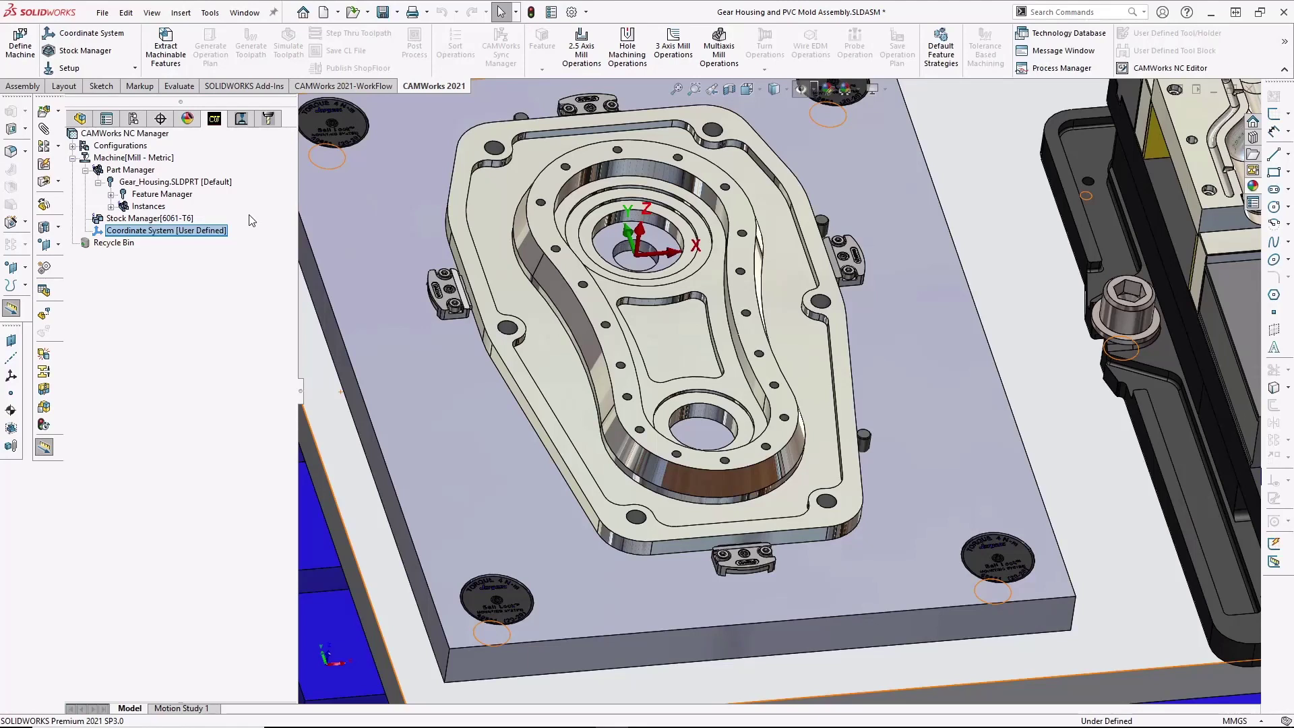
left_click(172, 60)
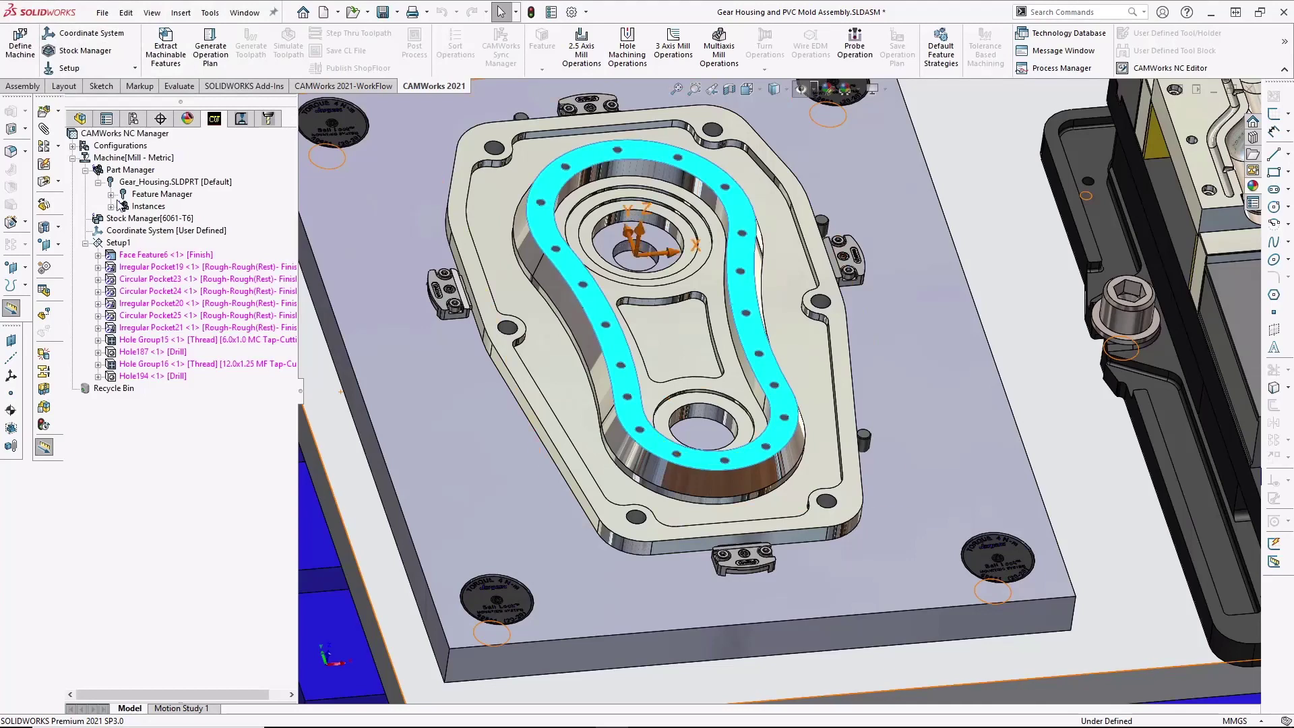
left_click(111, 194)
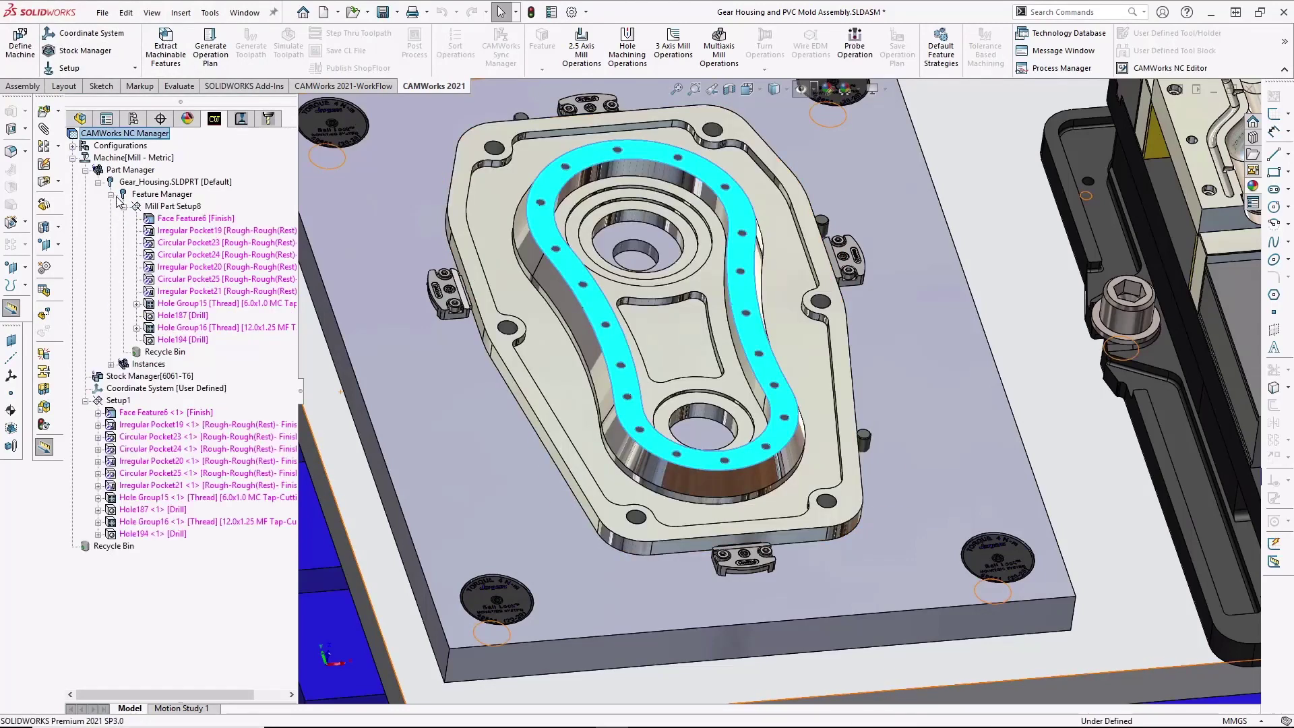
left_click(200, 232)
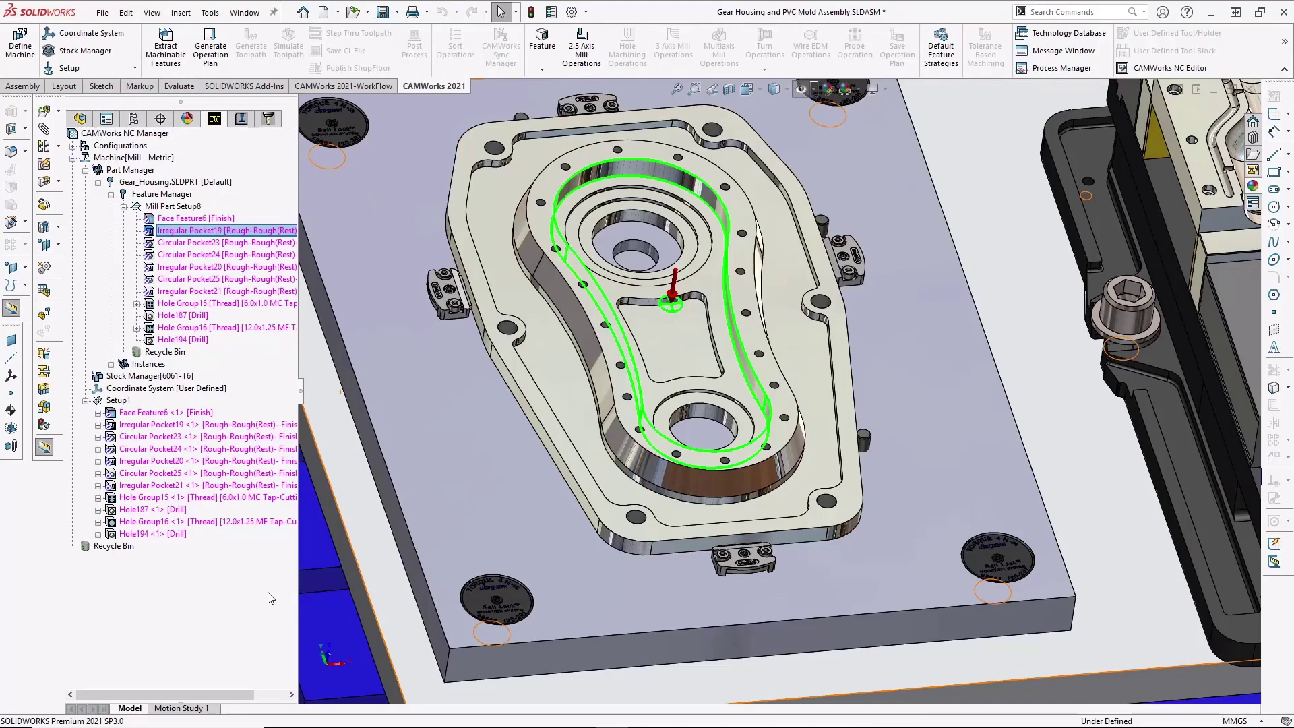
left_click(223, 243)
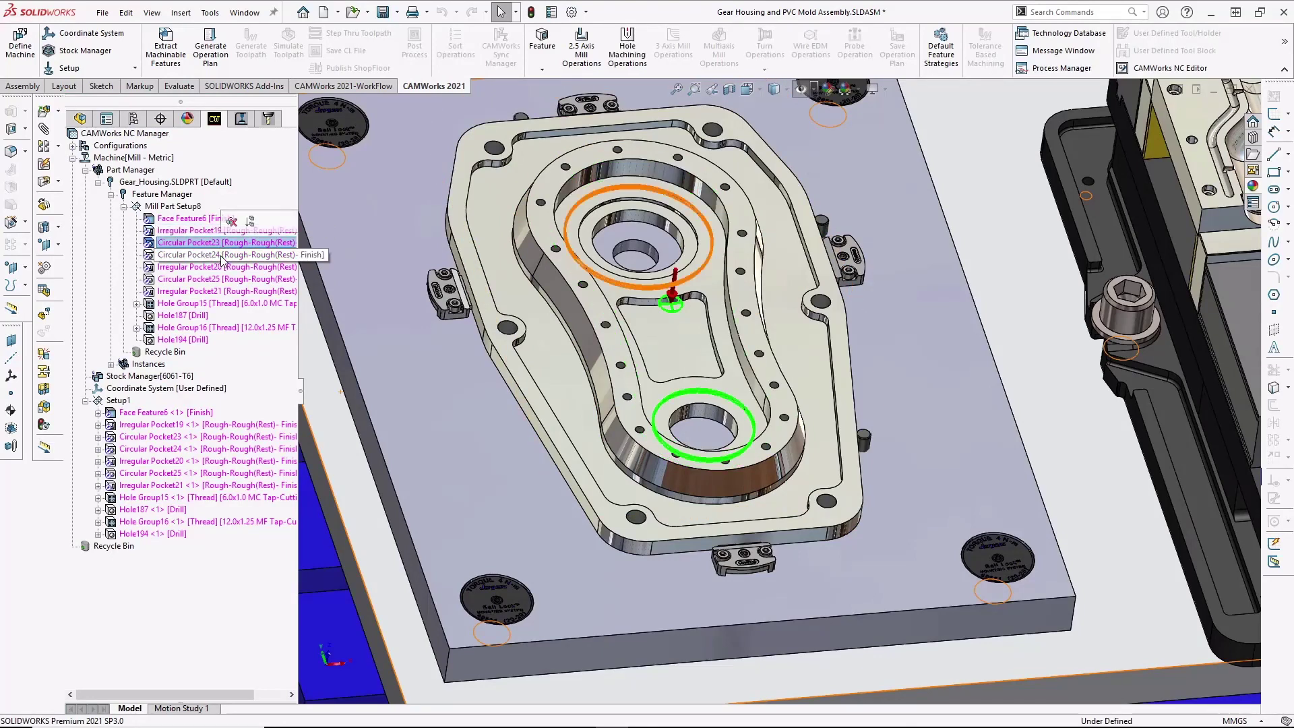
left_click(208, 291)
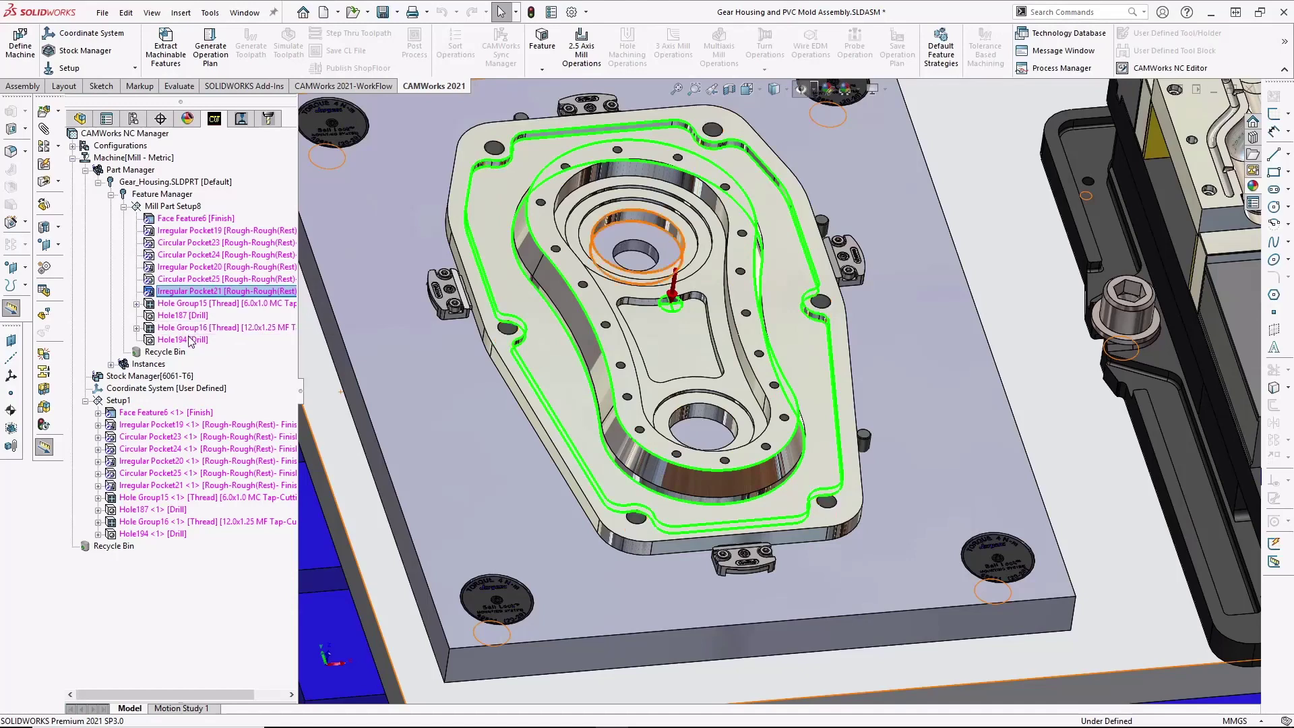
left_click(182, 339)
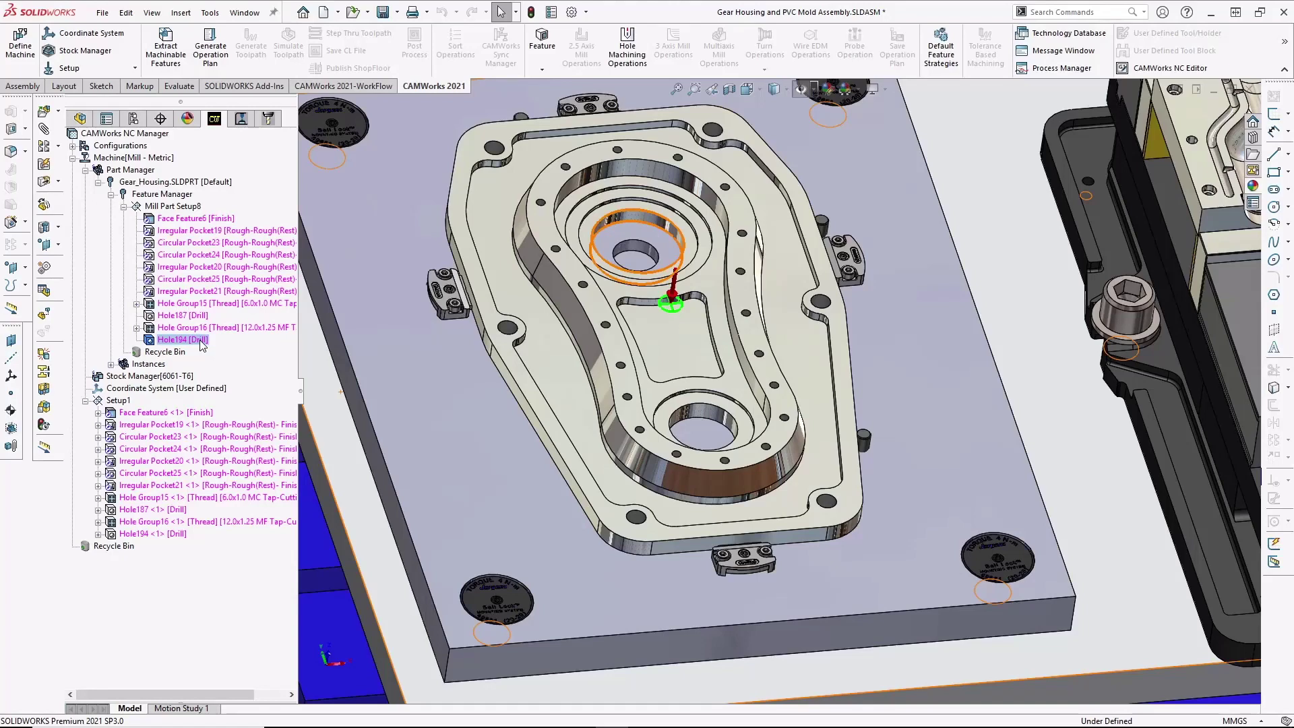
Create Irregular Boss6 from the raised inner boss edge with a 20deg side taper.
right_click(201, 345)
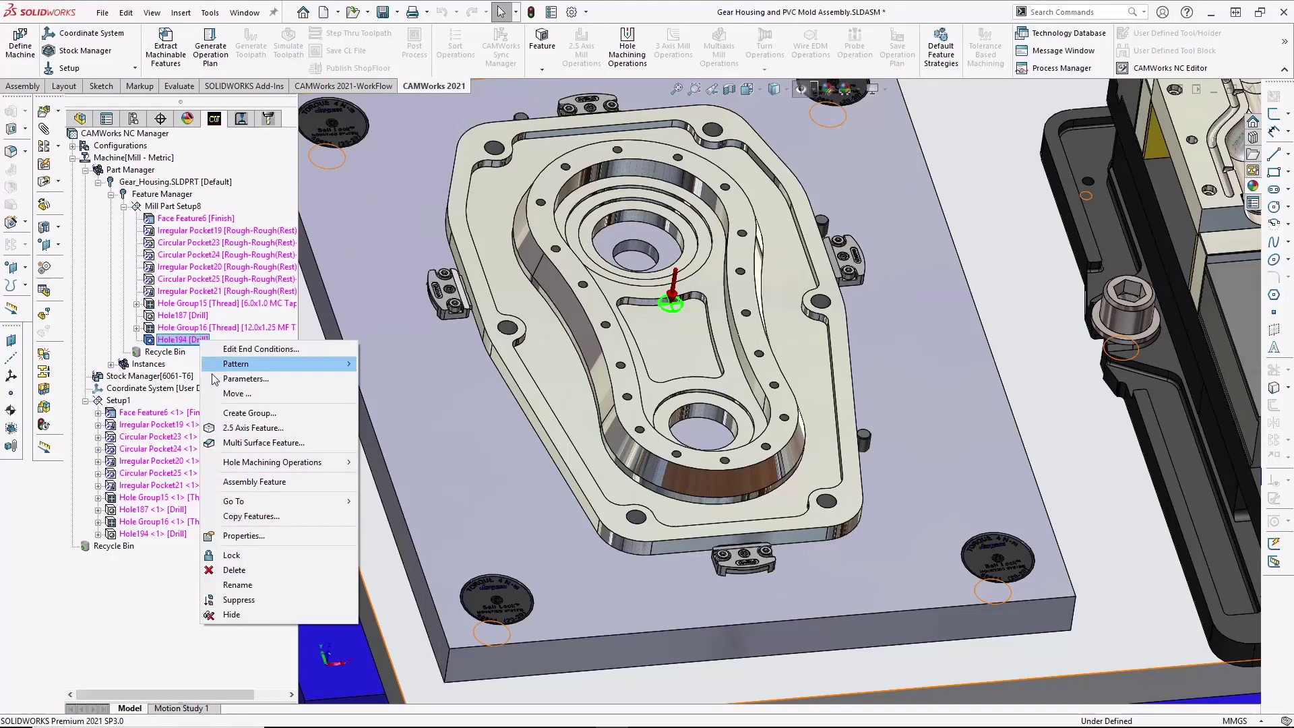
left_click(236, 428)
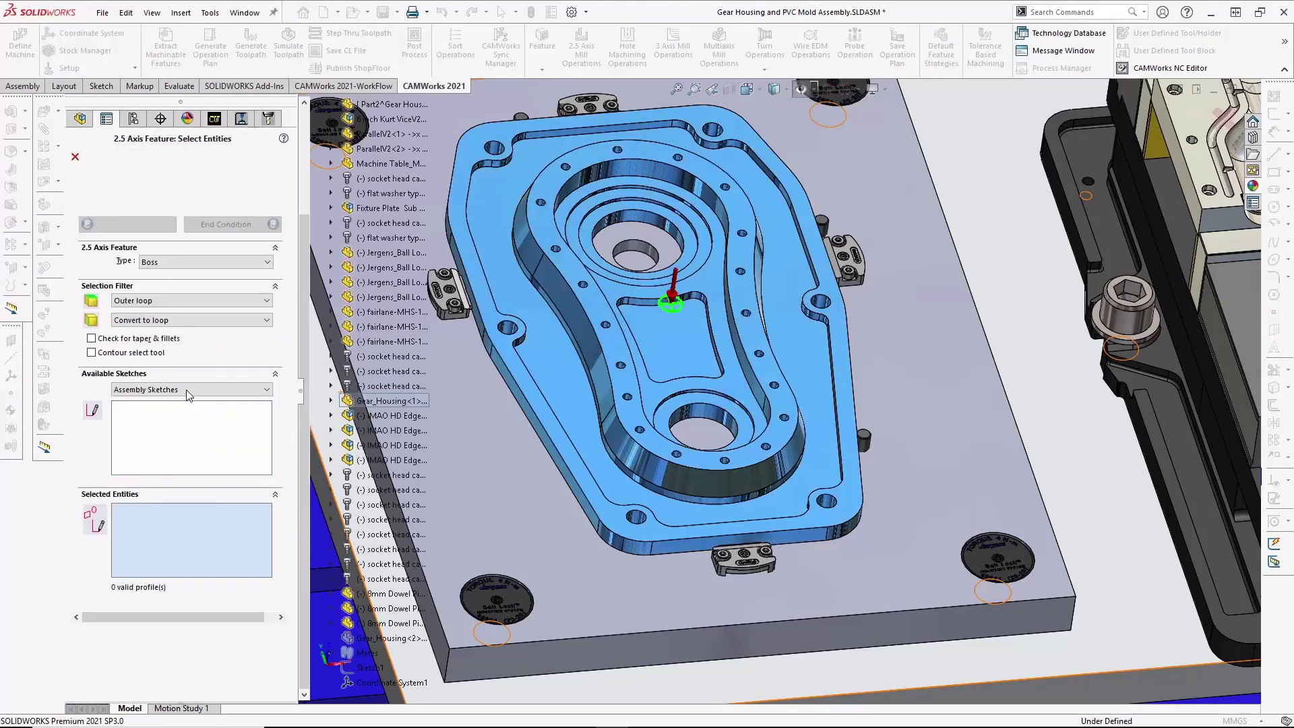
left_click(575, 339)
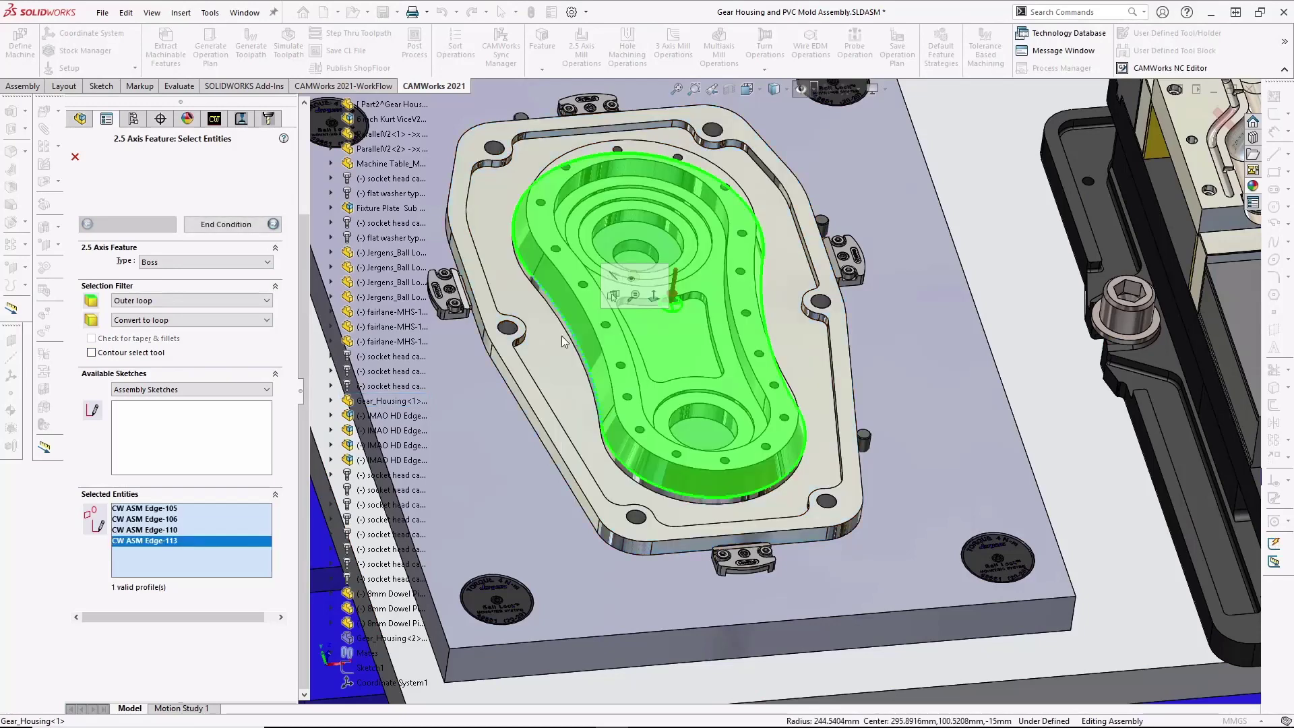
left_click(229, 224)
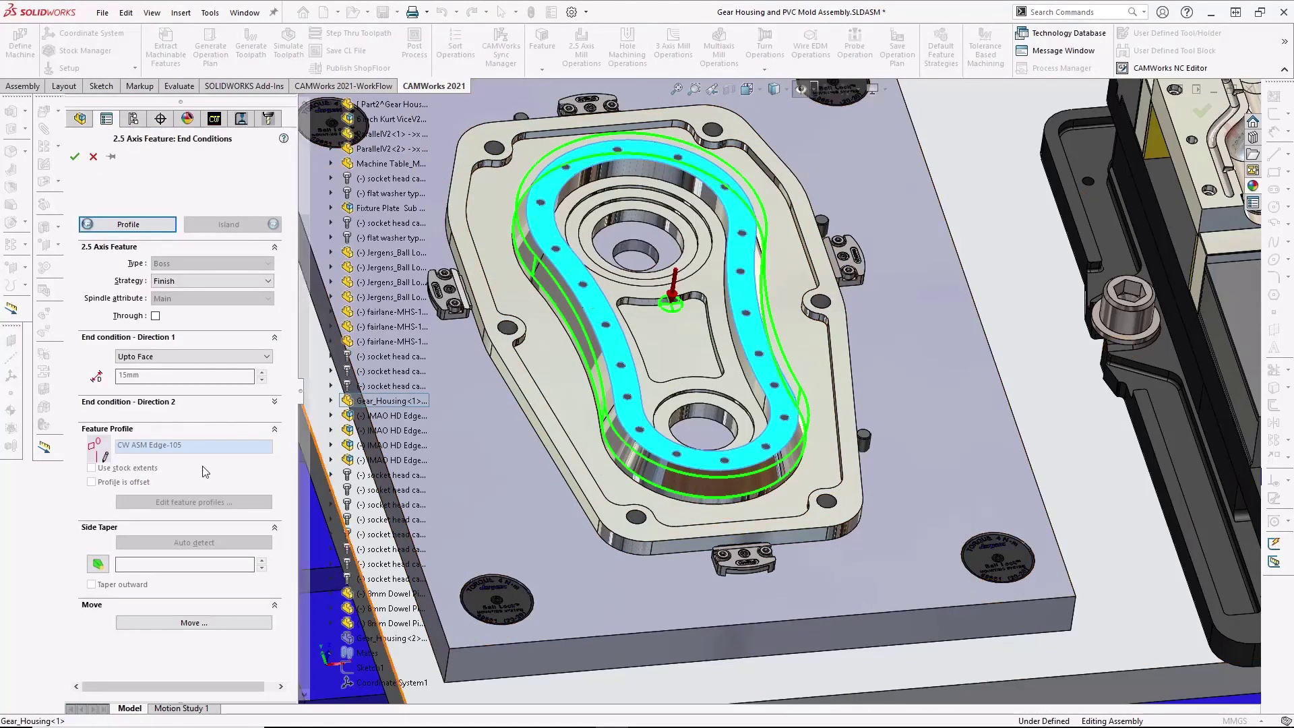
left_click(97, 563)
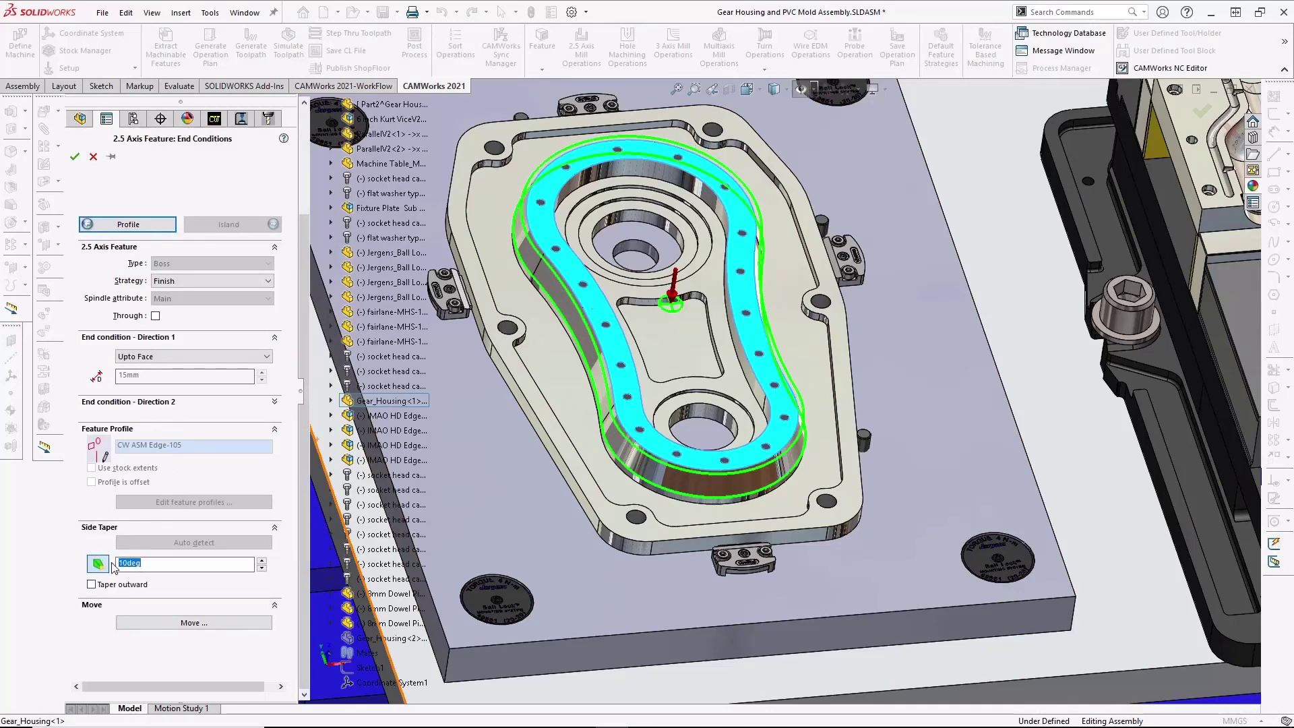
type("20")
key("Tab")
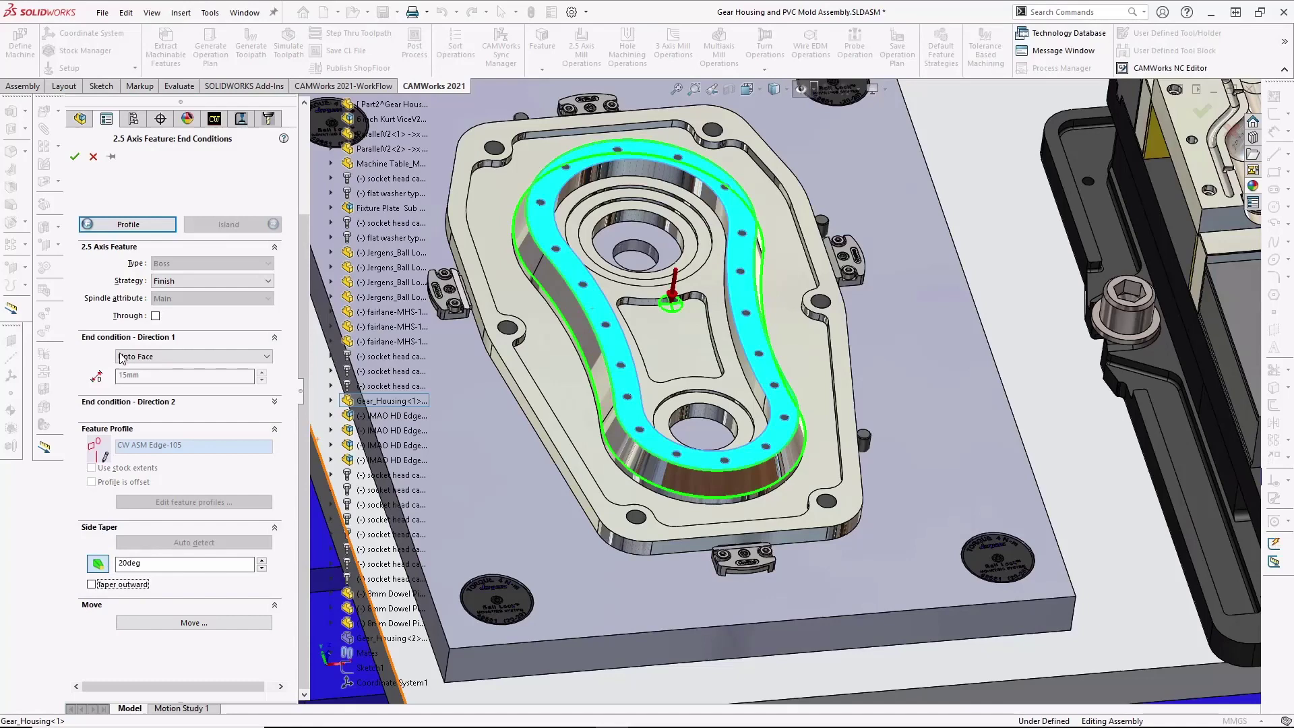
left_click(74, 157)
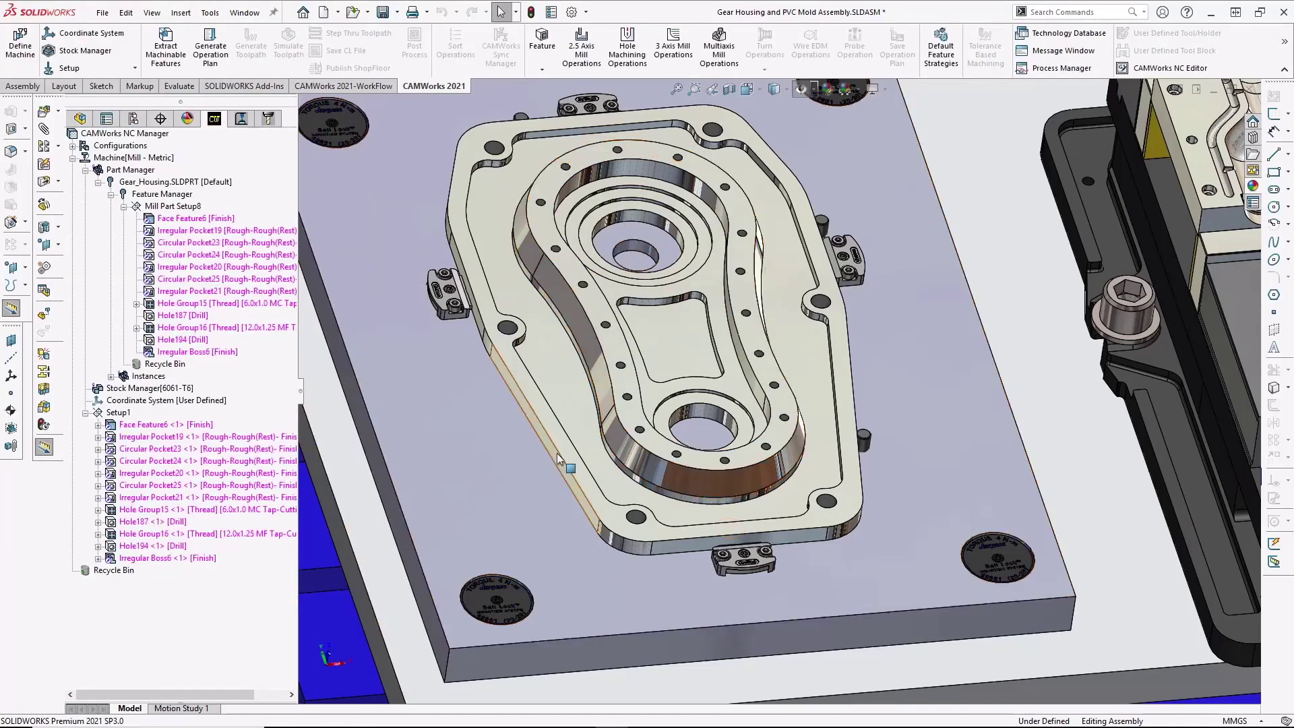
Start a Curve Feature converted to a loop on the housing's outer edge.
right_click(204, 355)
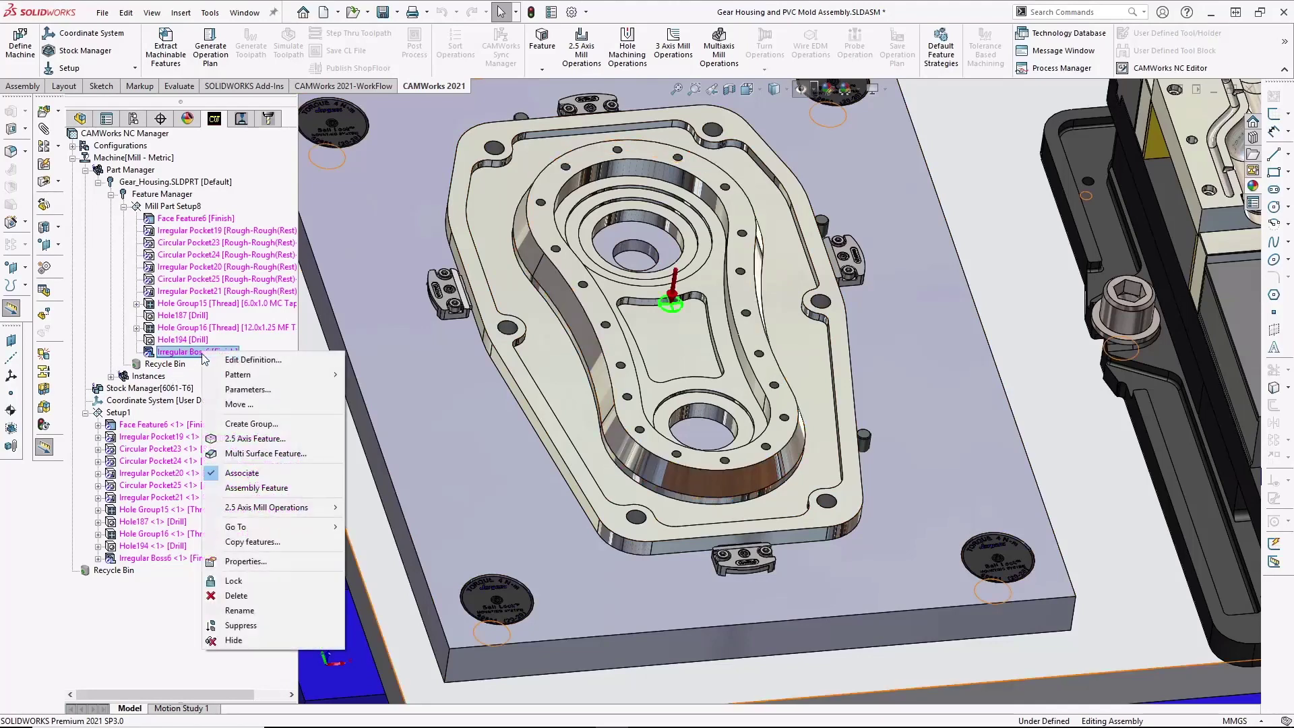
left_click(255, 438)
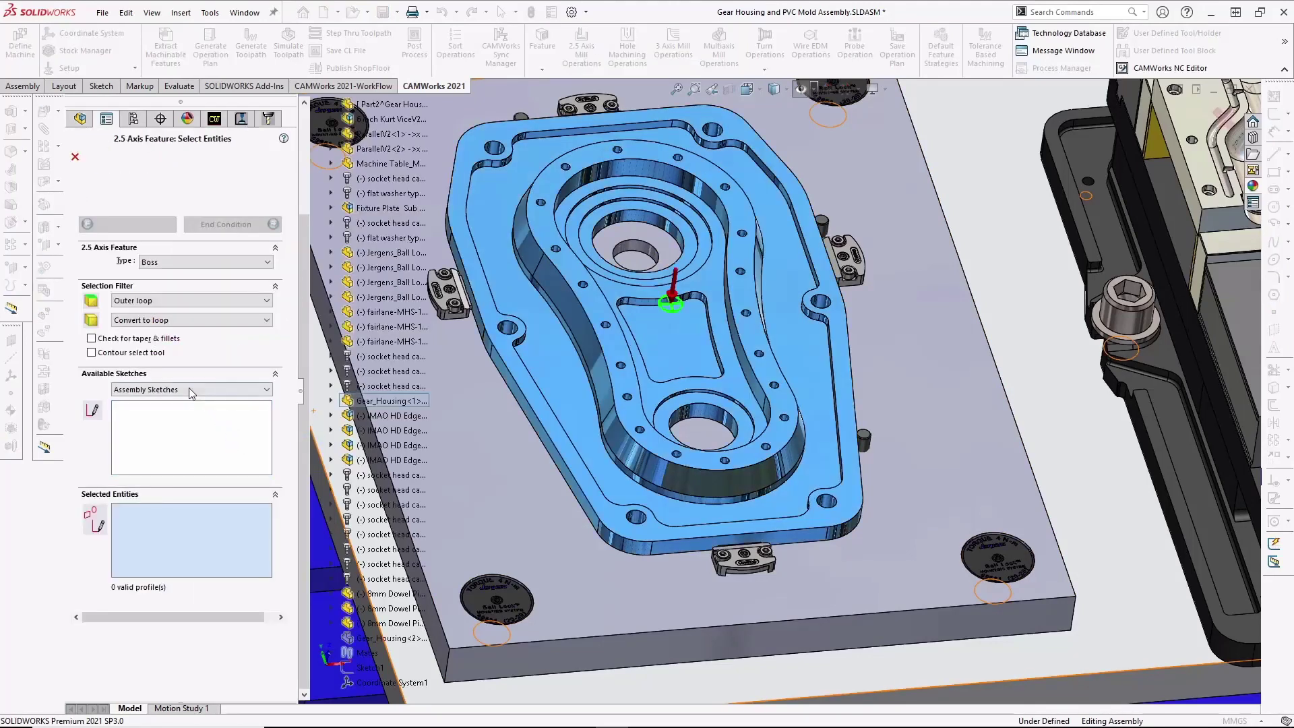
left_click(219, 263)
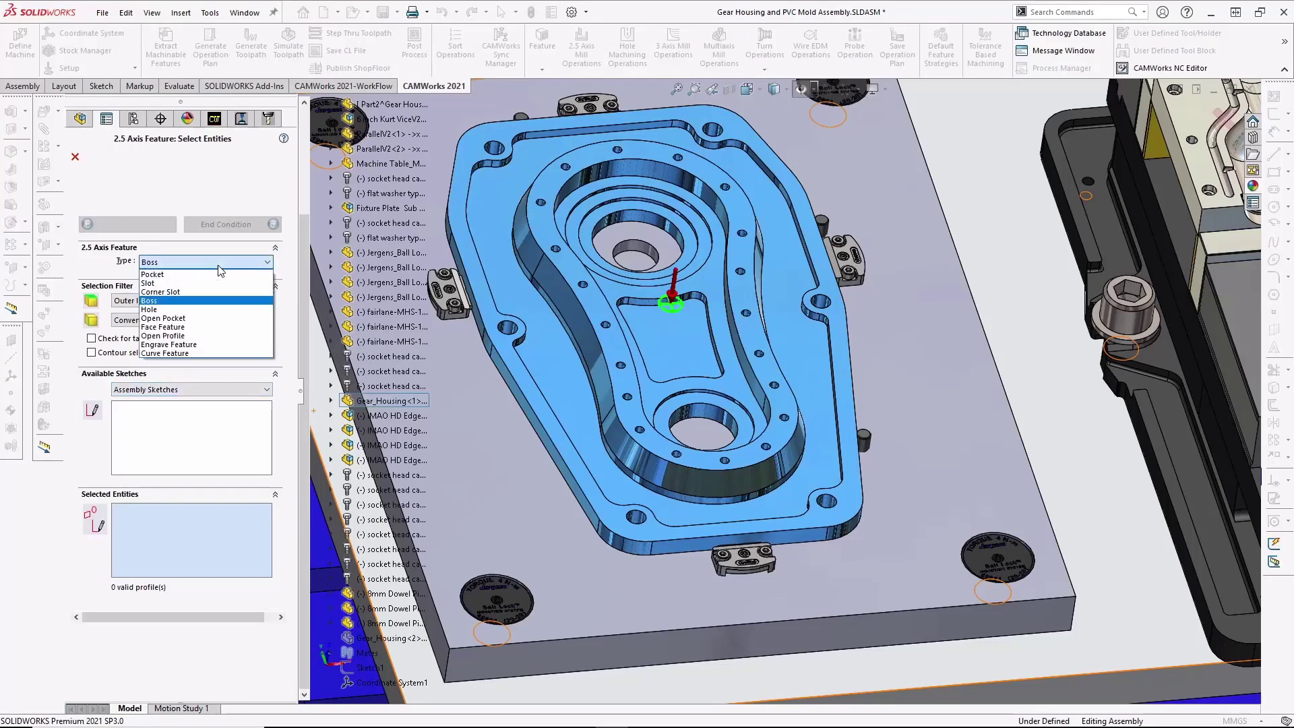
left_click(202, 353)
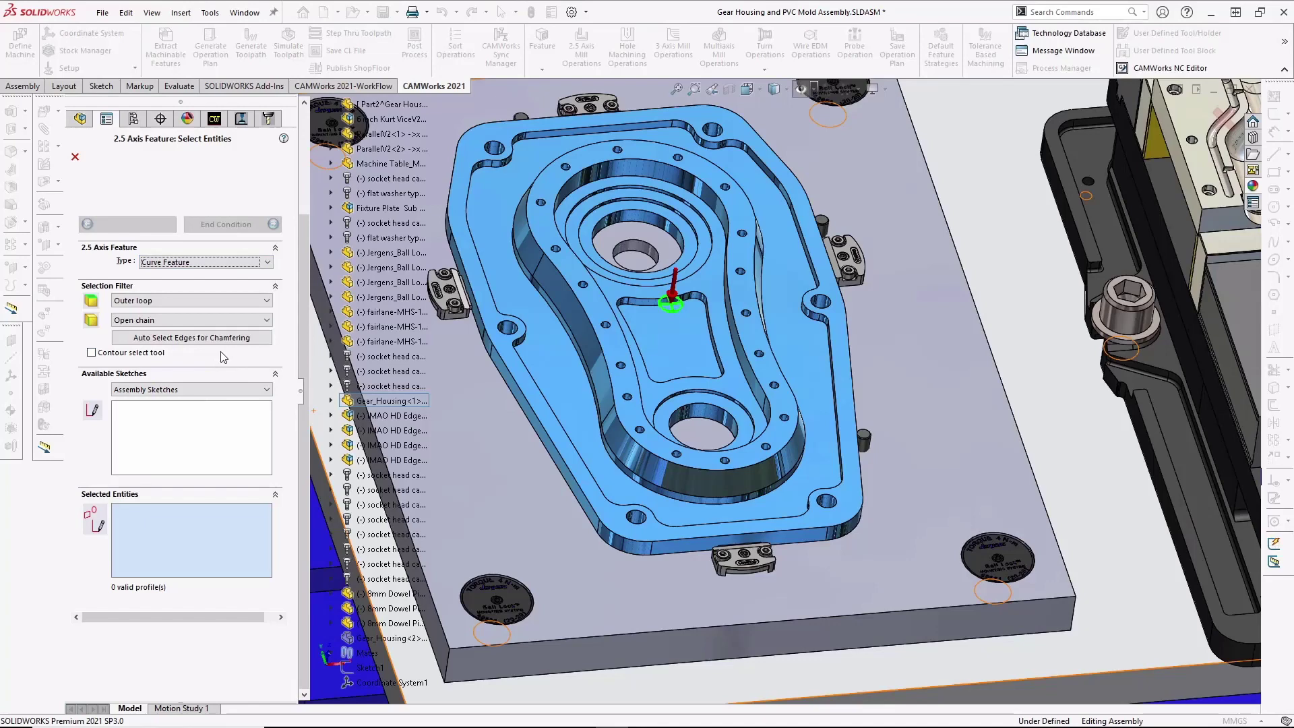
left_click(212, 318)
left_click(196, 340)
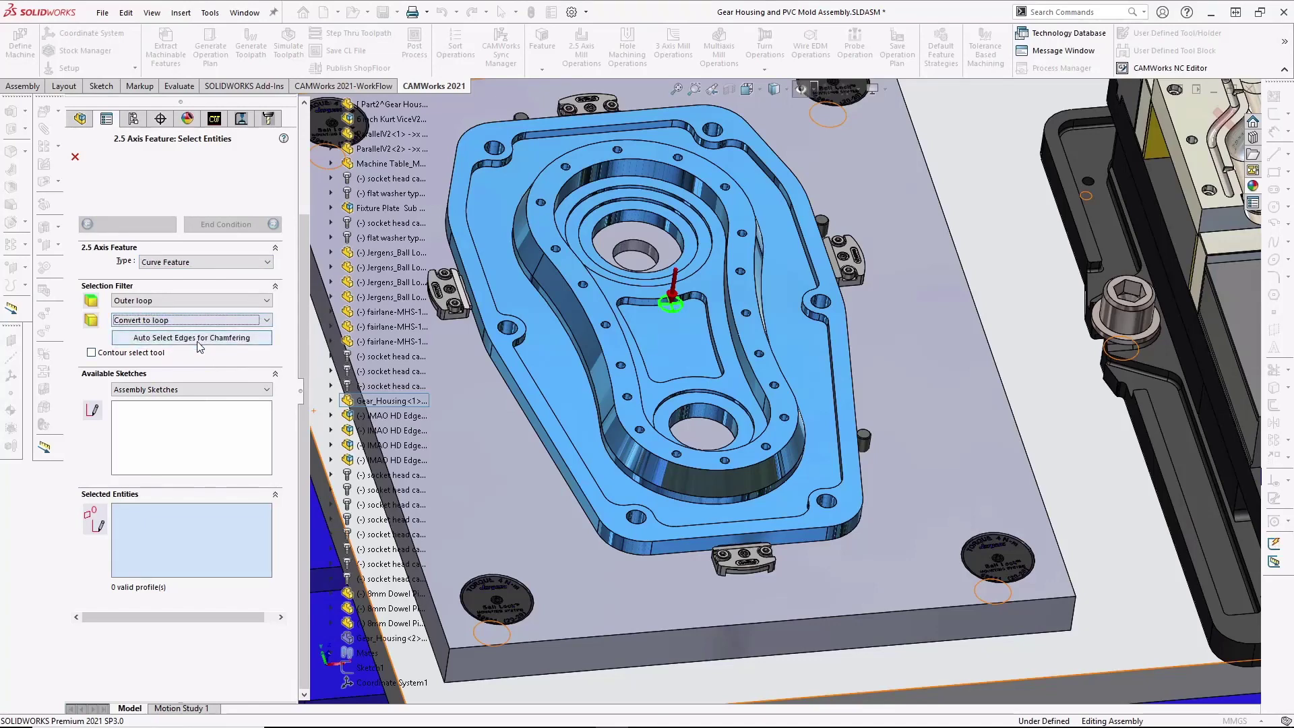
left_click(516, 355)
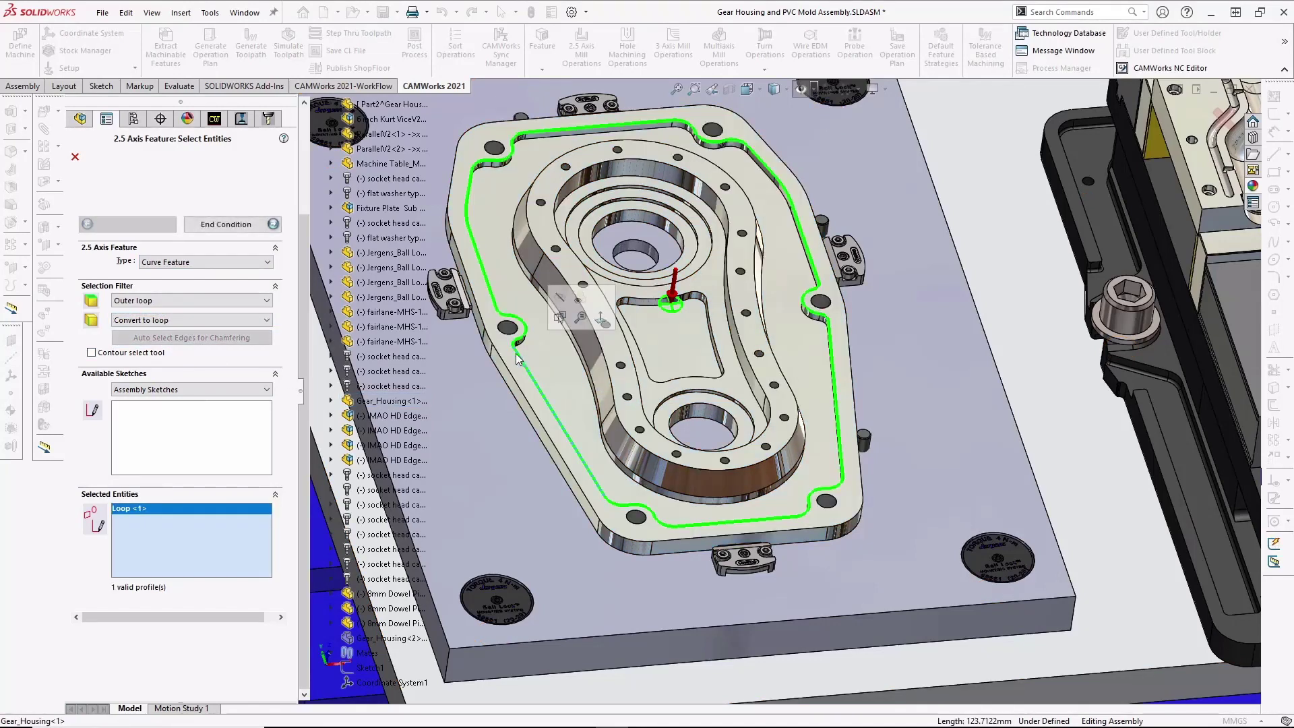
left_click(230, 226)
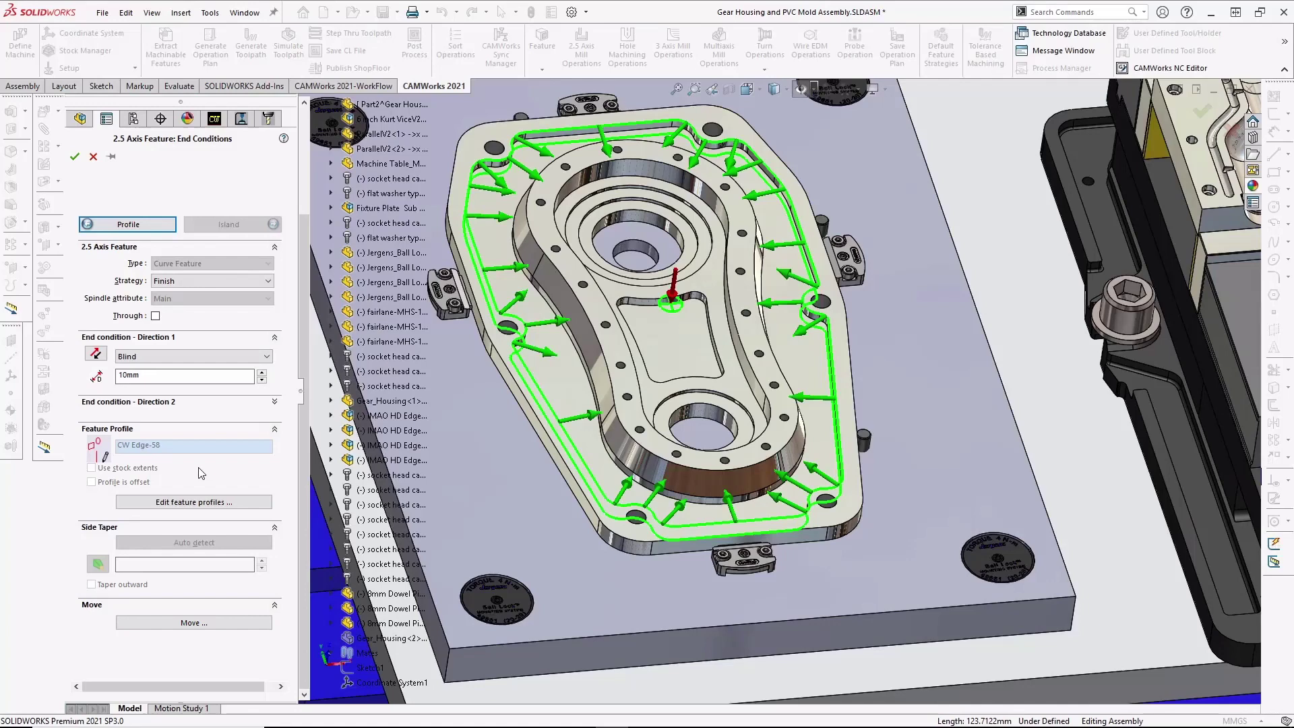
Reverse the profile direction and set a 2mm blind depth to create Curve Feature6.
left_click(200, 502)
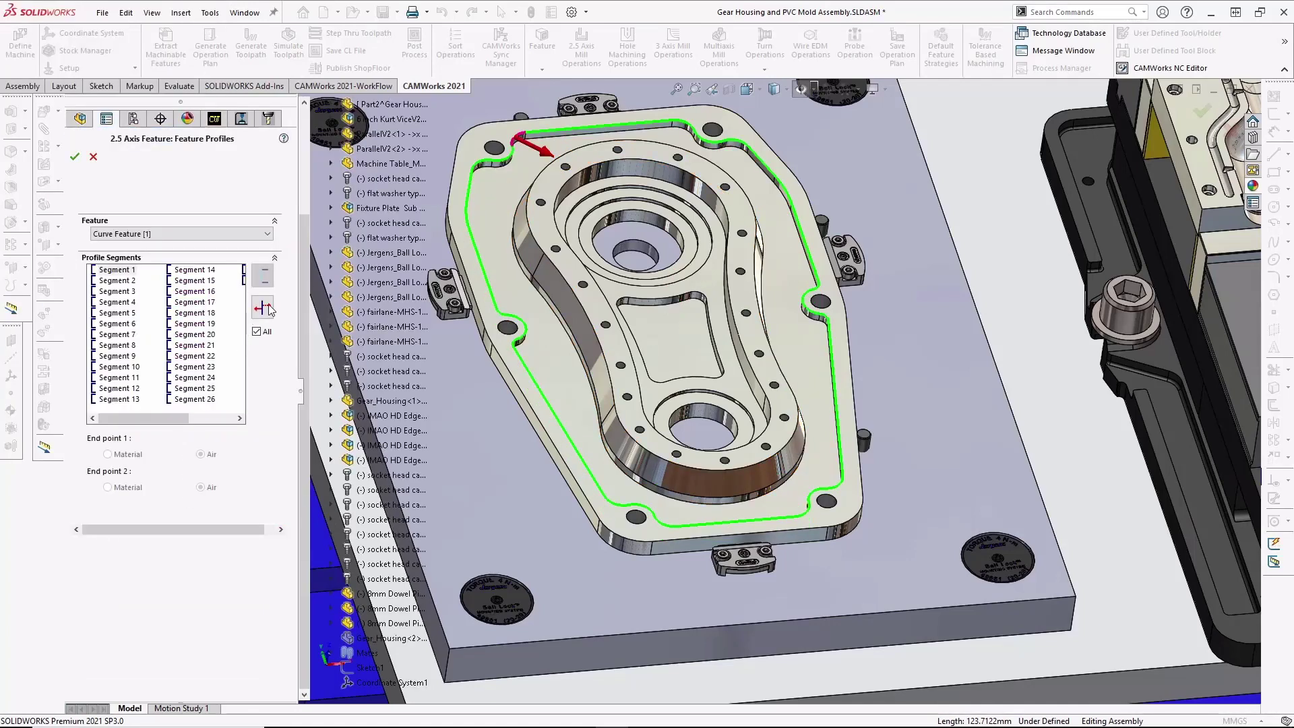
left_click(269, 308)
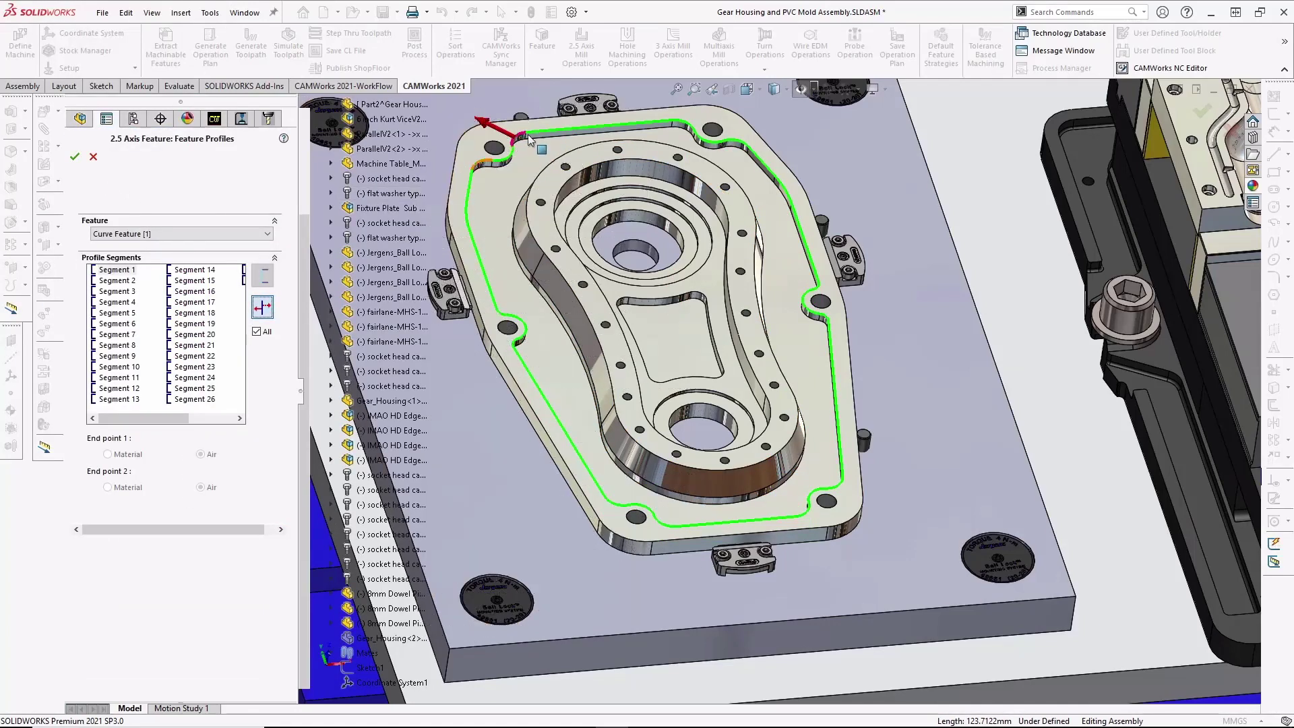
left_click(75, 158)
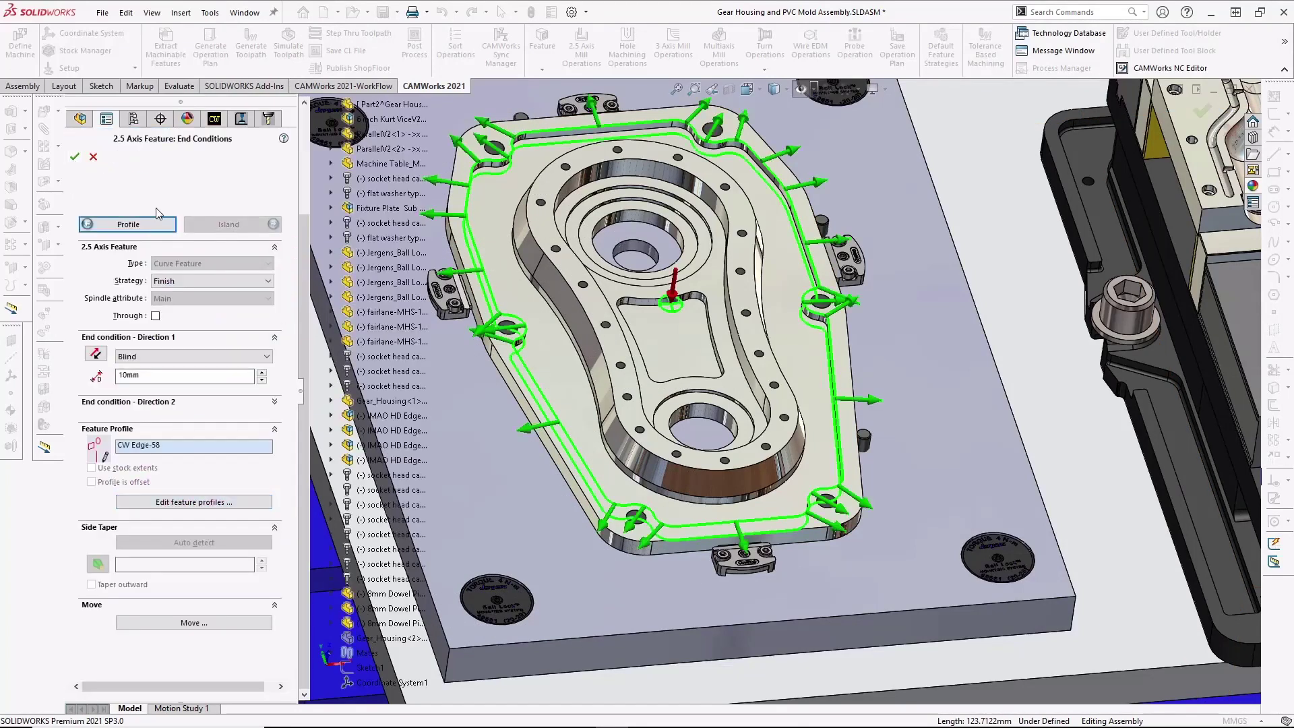
left_click_drag(132, 377, 98, 378)
key("BackSpace")
type("2mm")
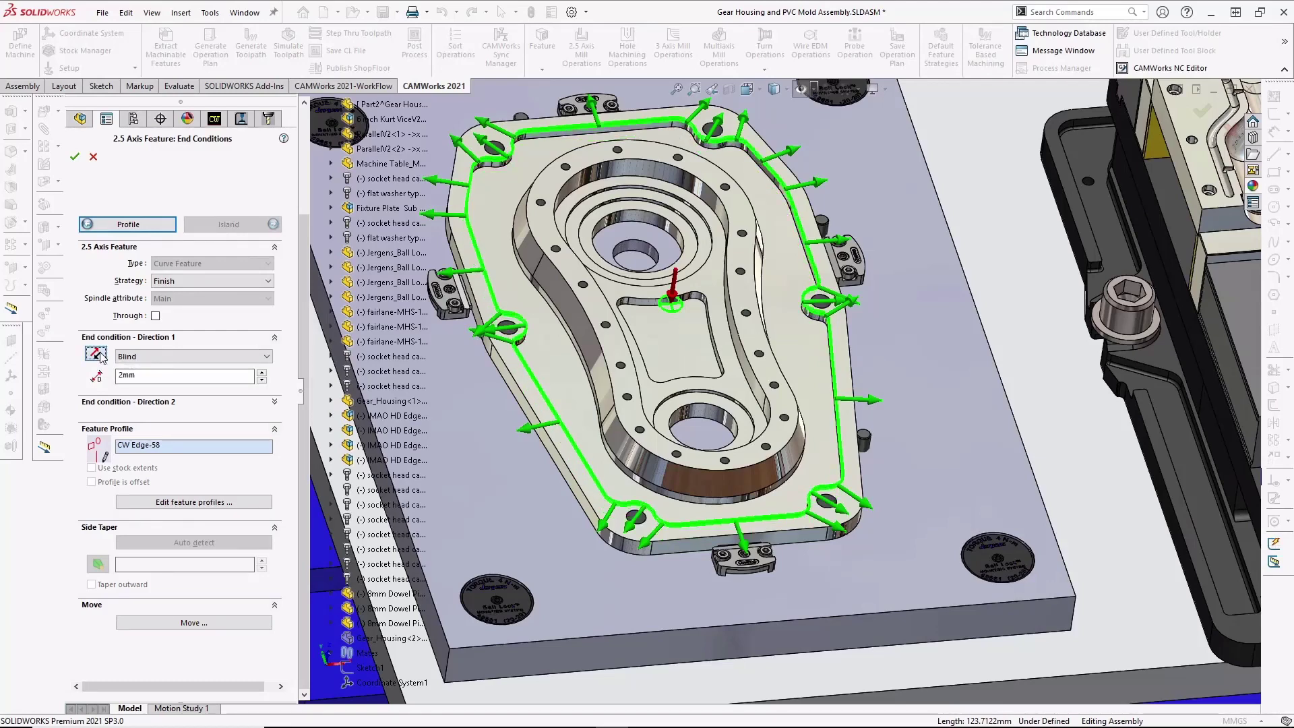
left_click(75, 157)
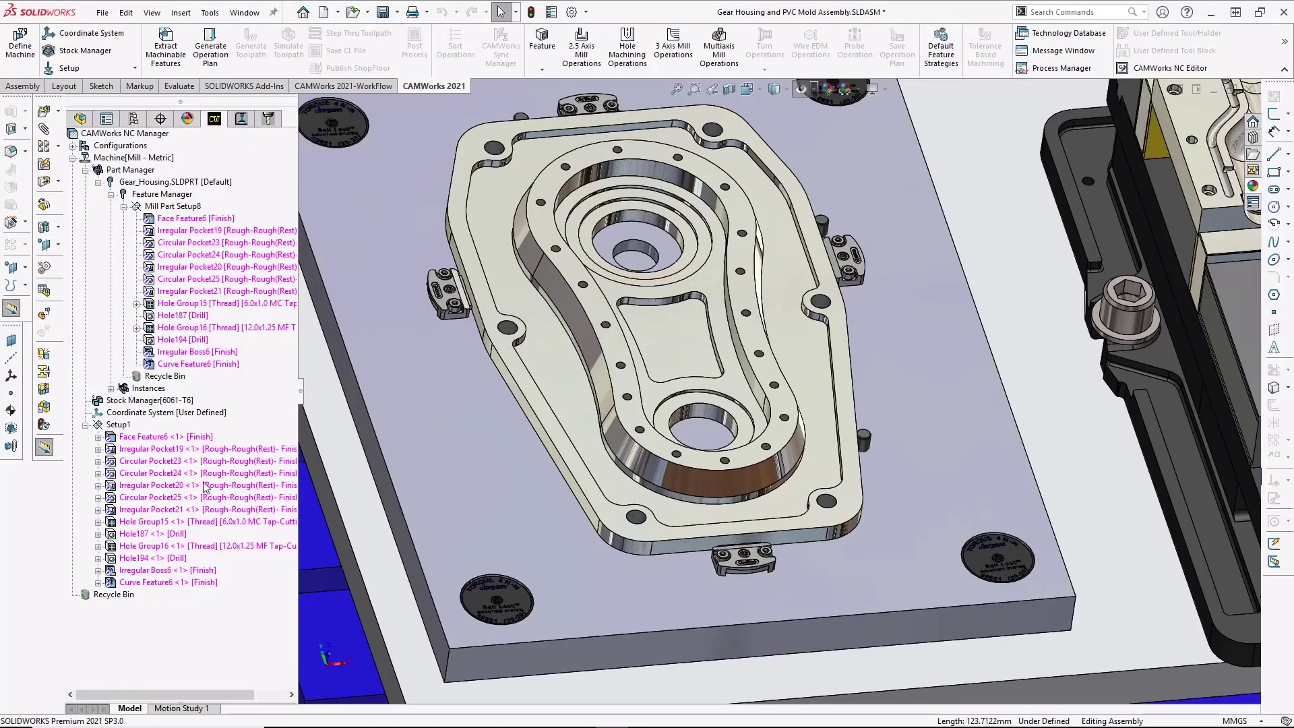
Move Irregular Boss6 below Irregular Pocket19, then Curve Feature6 below Irregular Boss6.
left_click(206, 570)
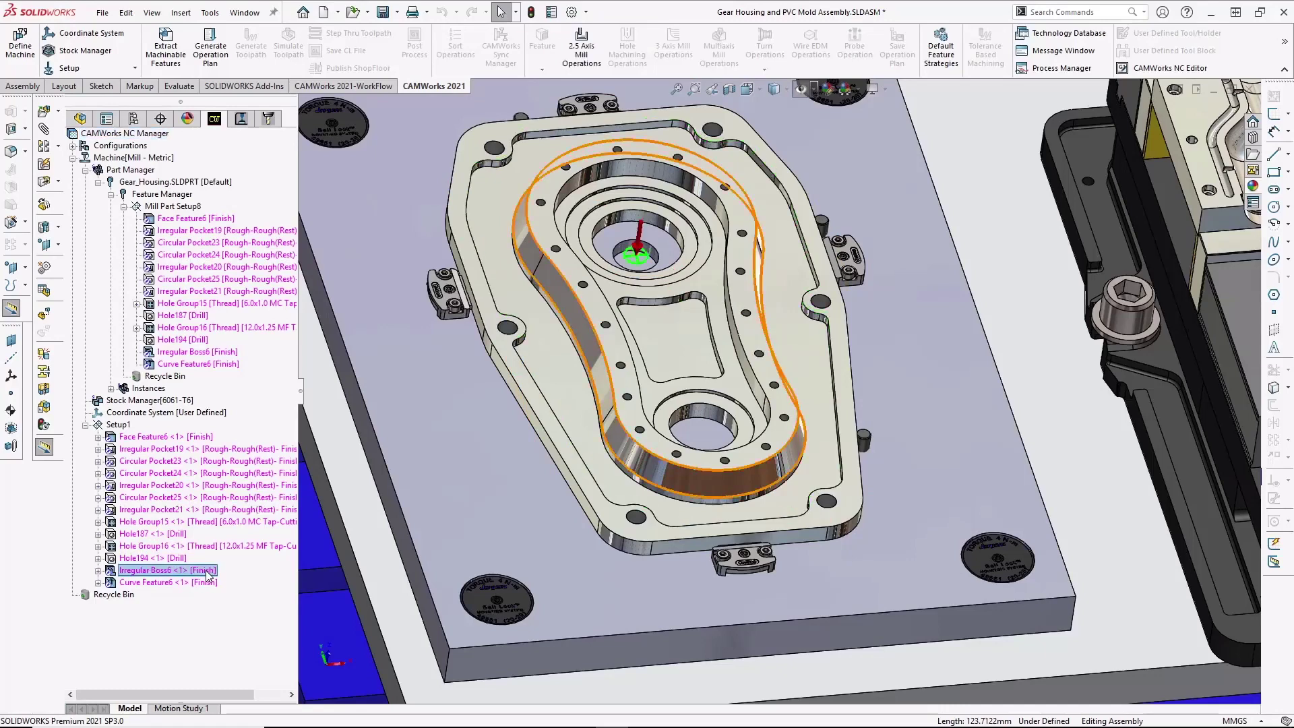
left_click(226, 449)
left_click_drag(227, 449, 226, 450)
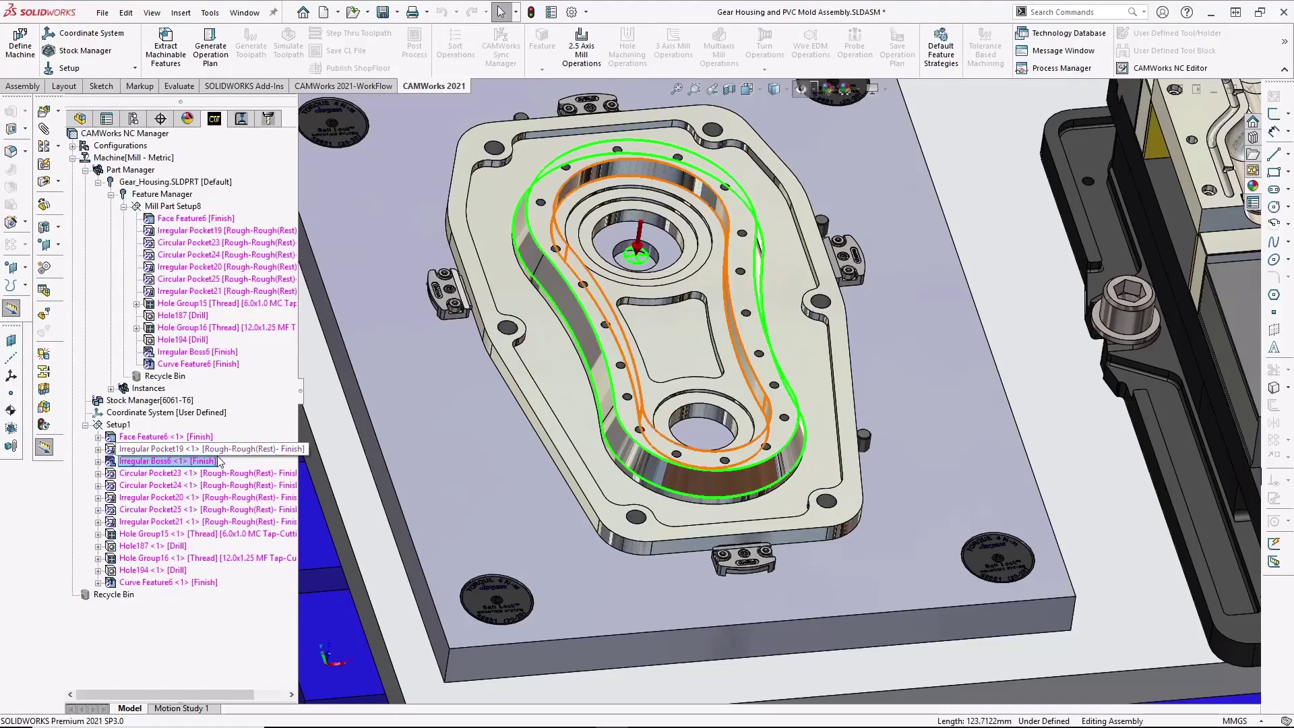
left_click(176, 584)
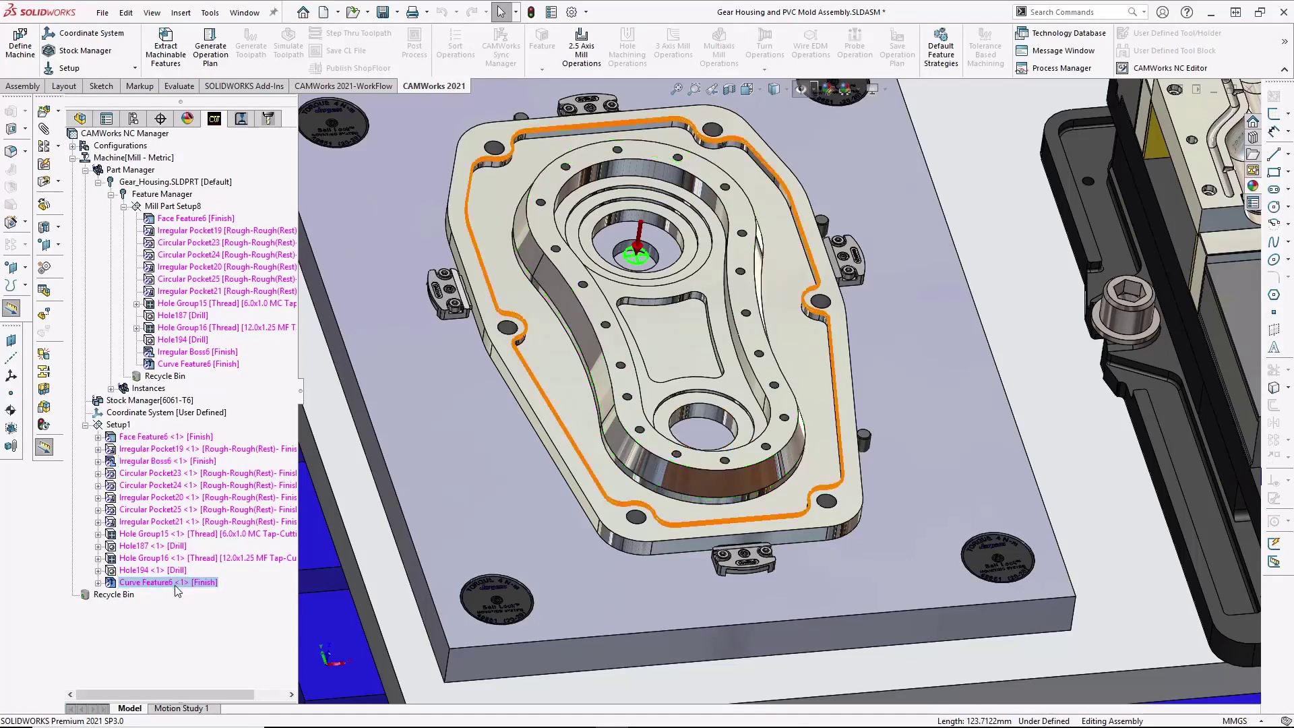
left_click_drag(175, 583, 225, 469)
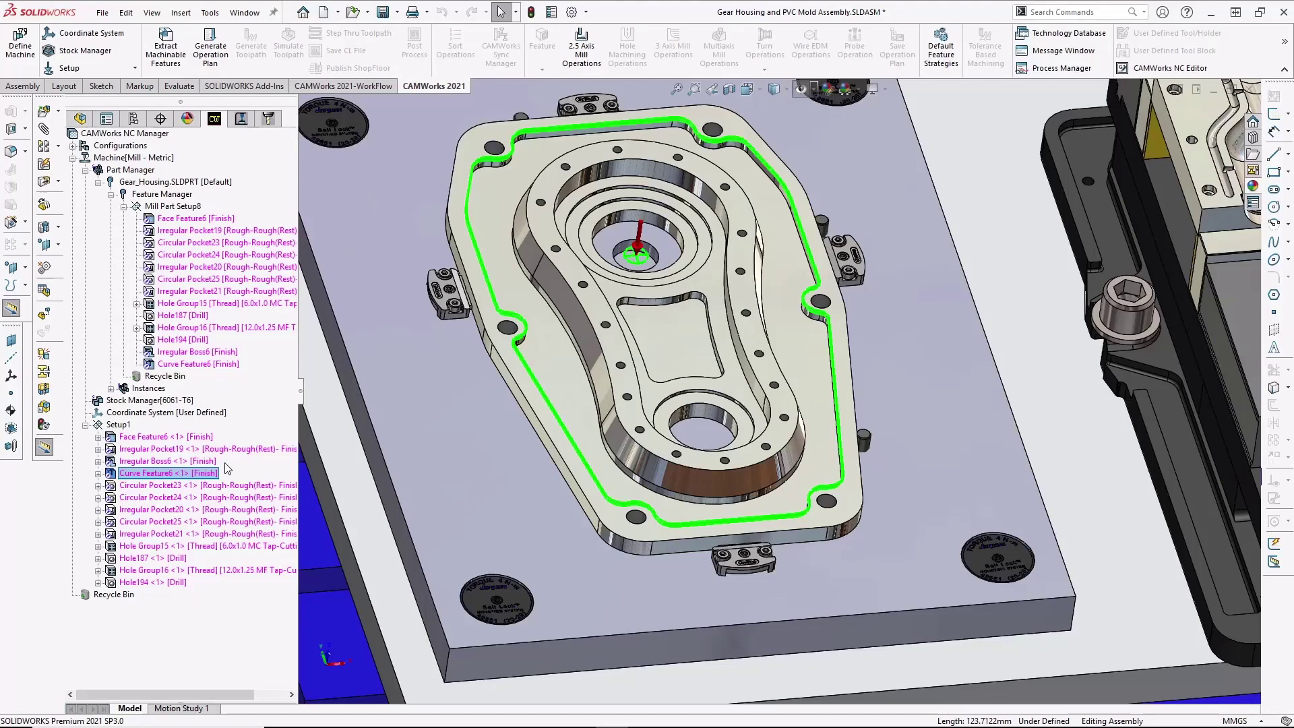
Generate the operation plan, then toolpaths for all Setup1 operations.
left_click(210, 47)
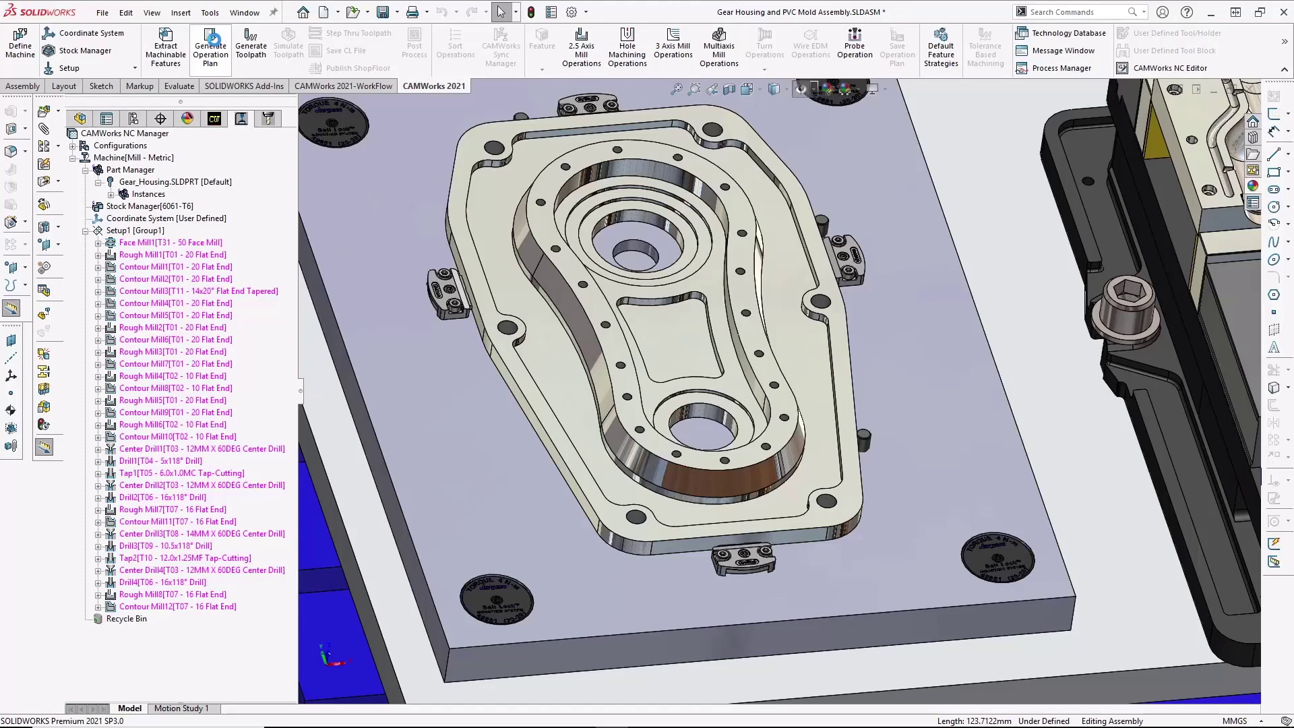
left_click(250, 42)
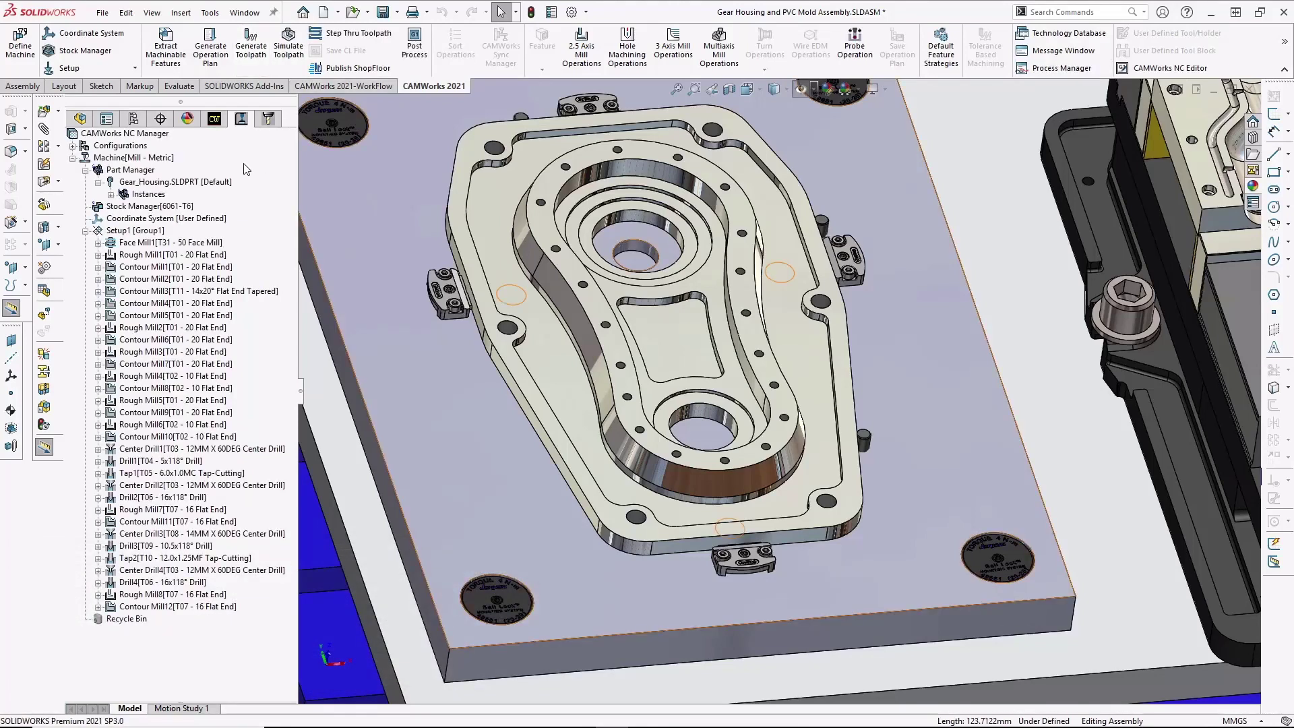
Add the fixture plate, all edge clamps and all socket head screws as Setup1 fixtures.
double_click(150, 232)
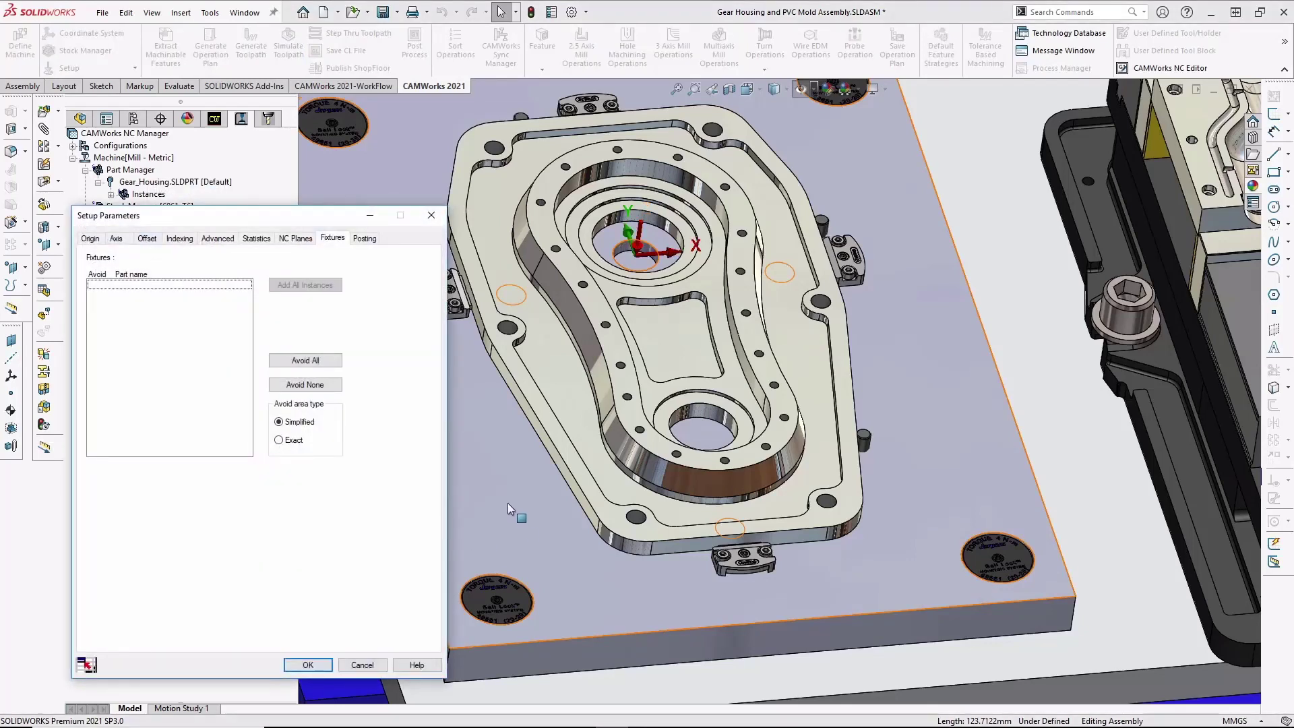
left_click(507, 502)
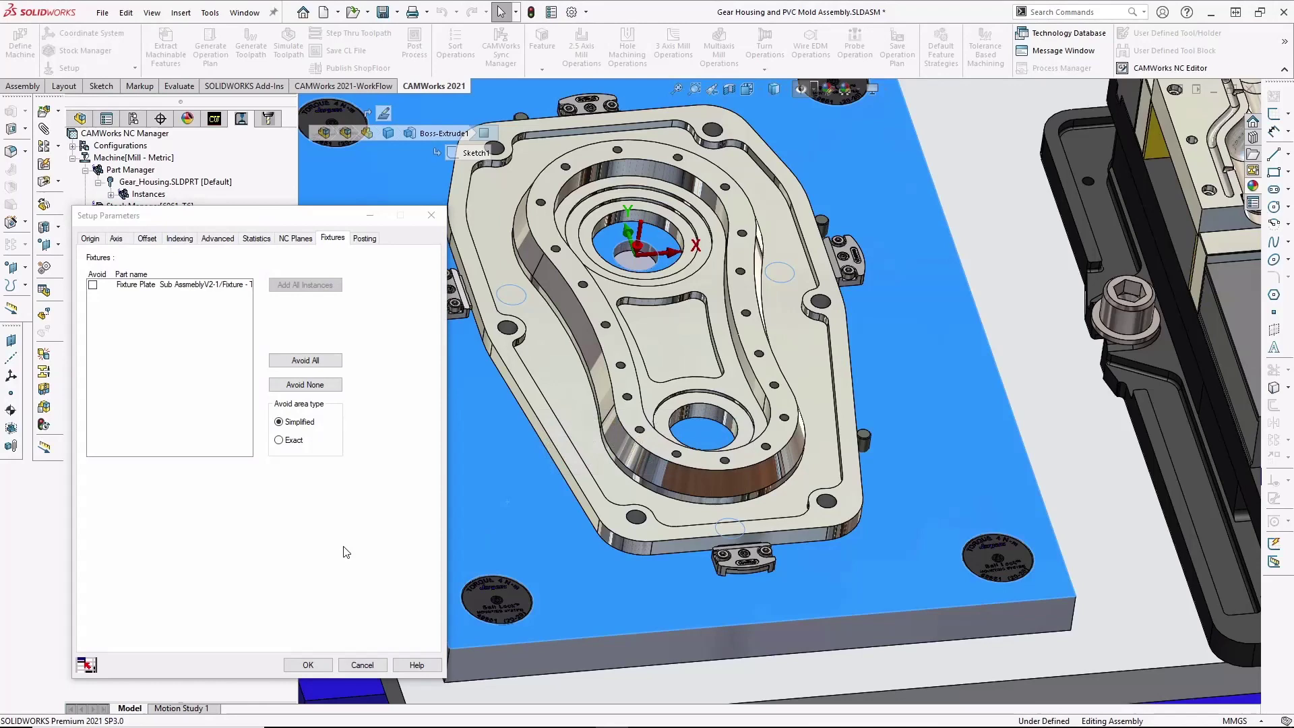
left_click(757, 560)
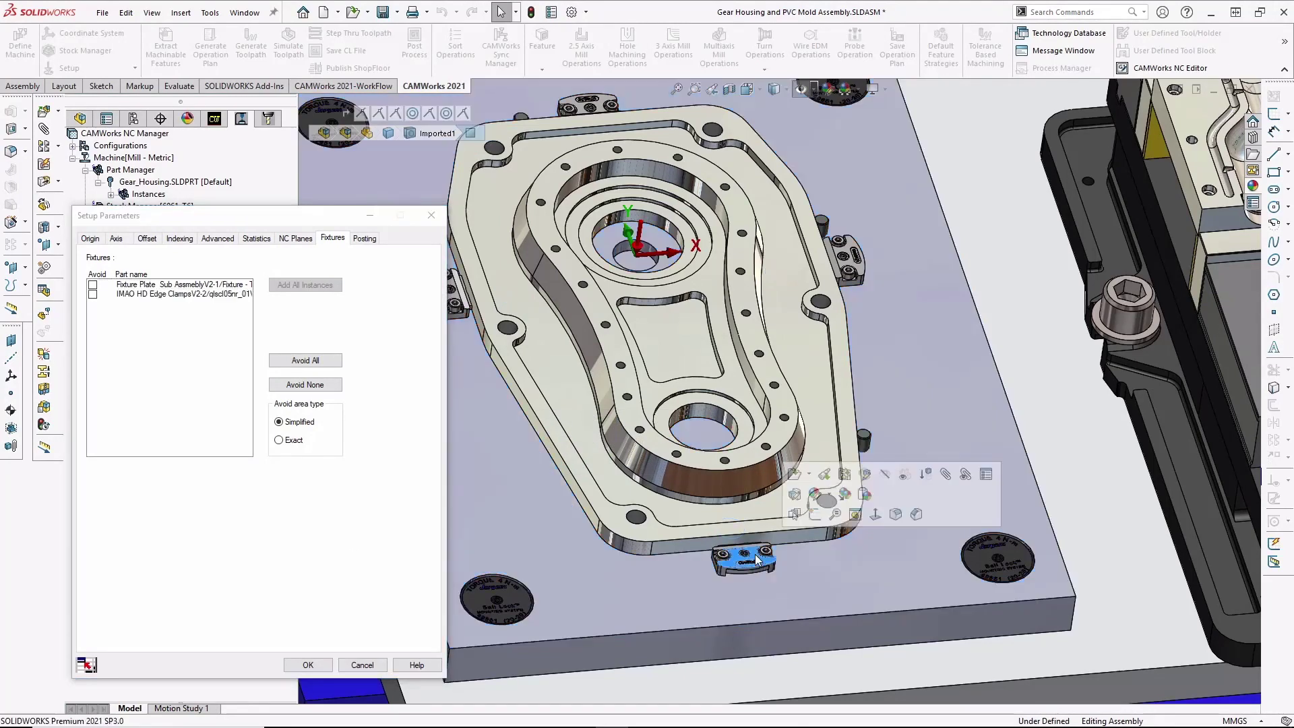
left_click(211, 294)
left_click(305, 284)
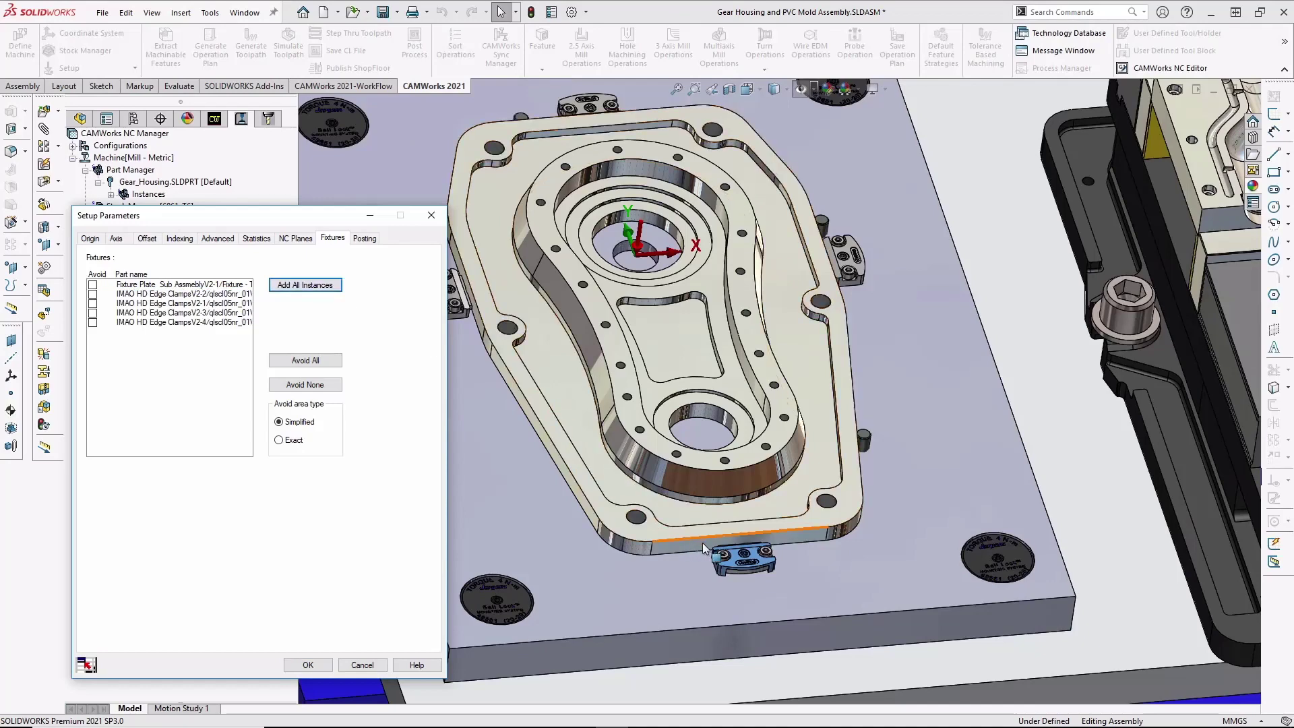
left_click(850, 276)
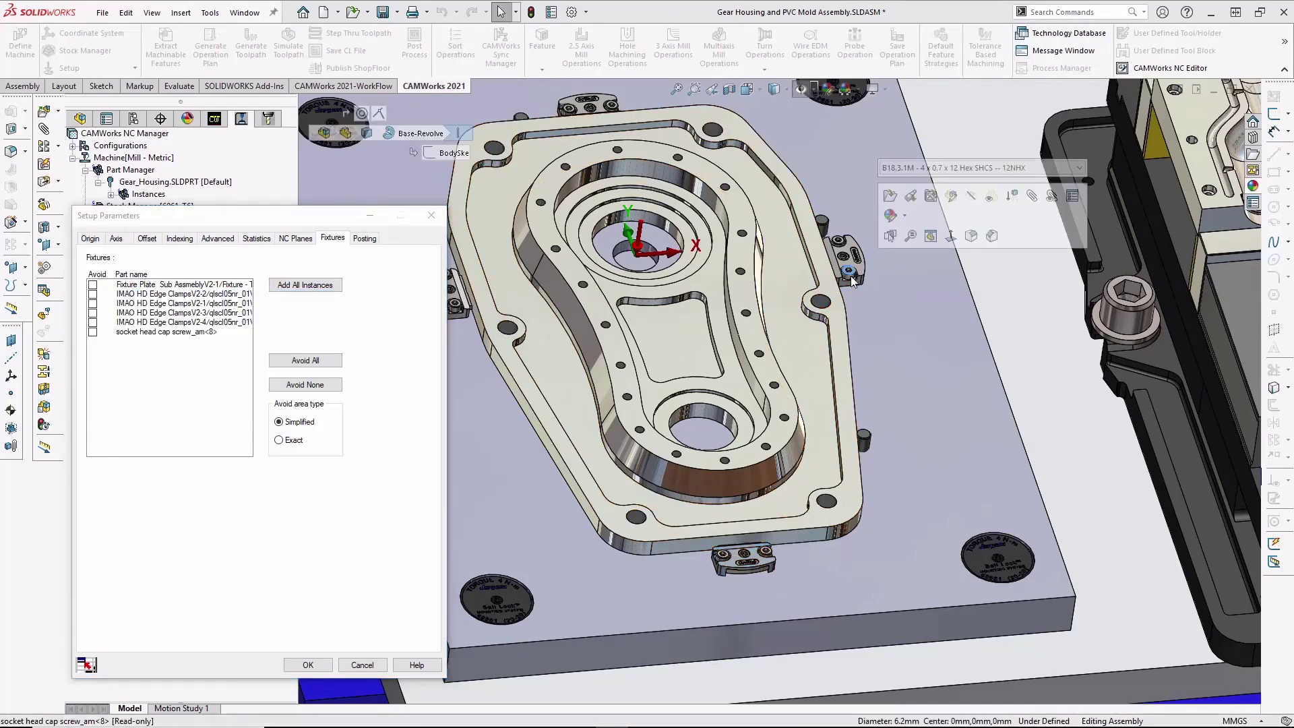
left_click(186, 333)
left_click(310, 286)
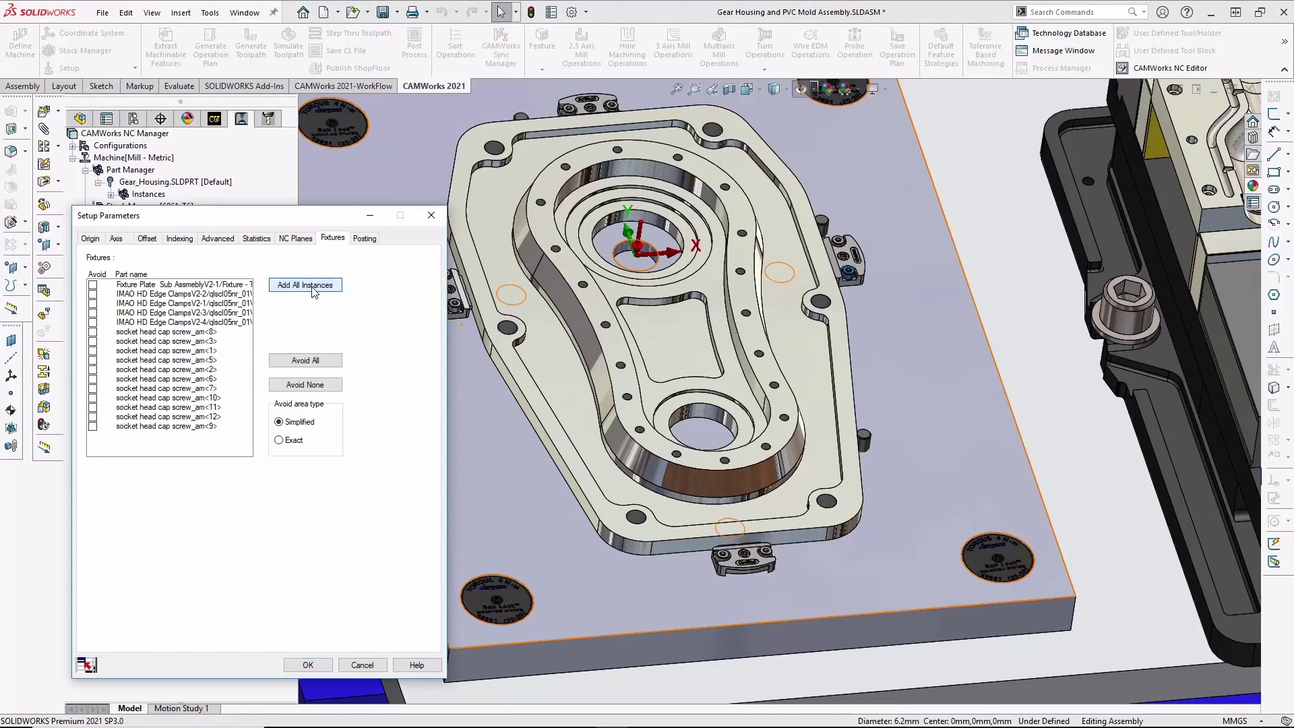
left_click(846, 256)
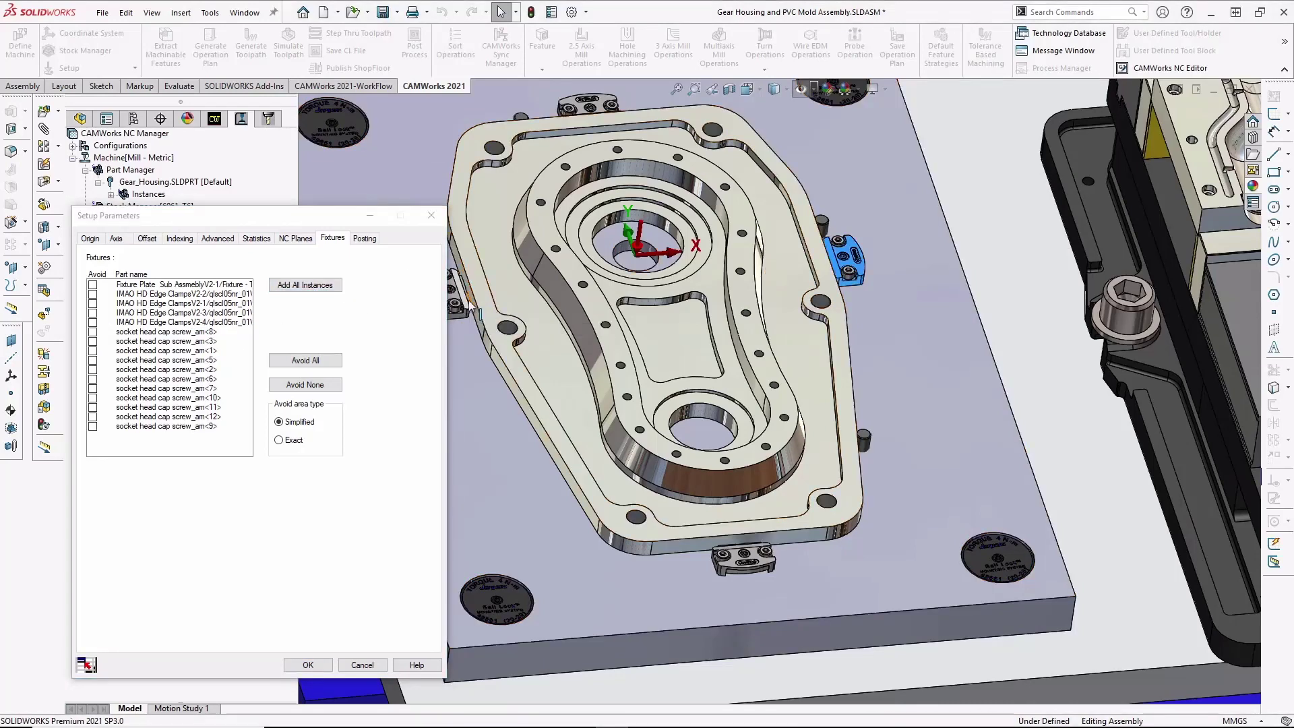
left_click(472, 306)
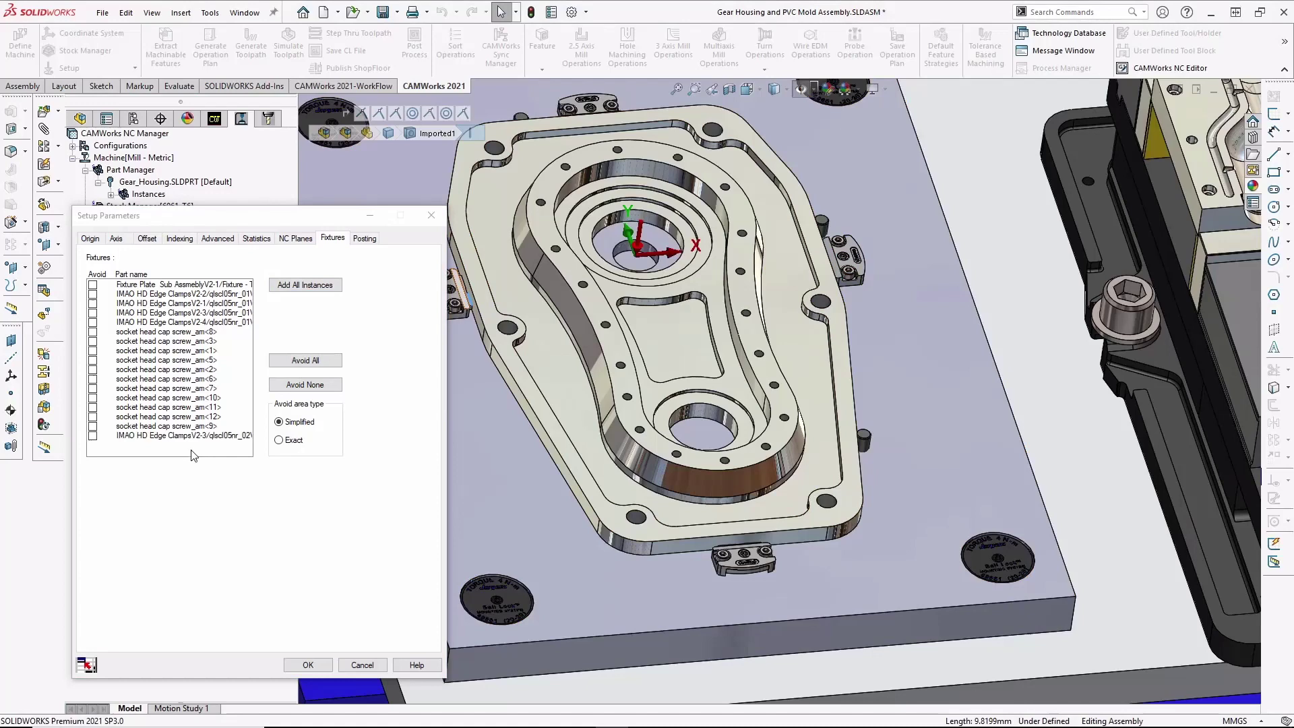
left_click(322, 289)
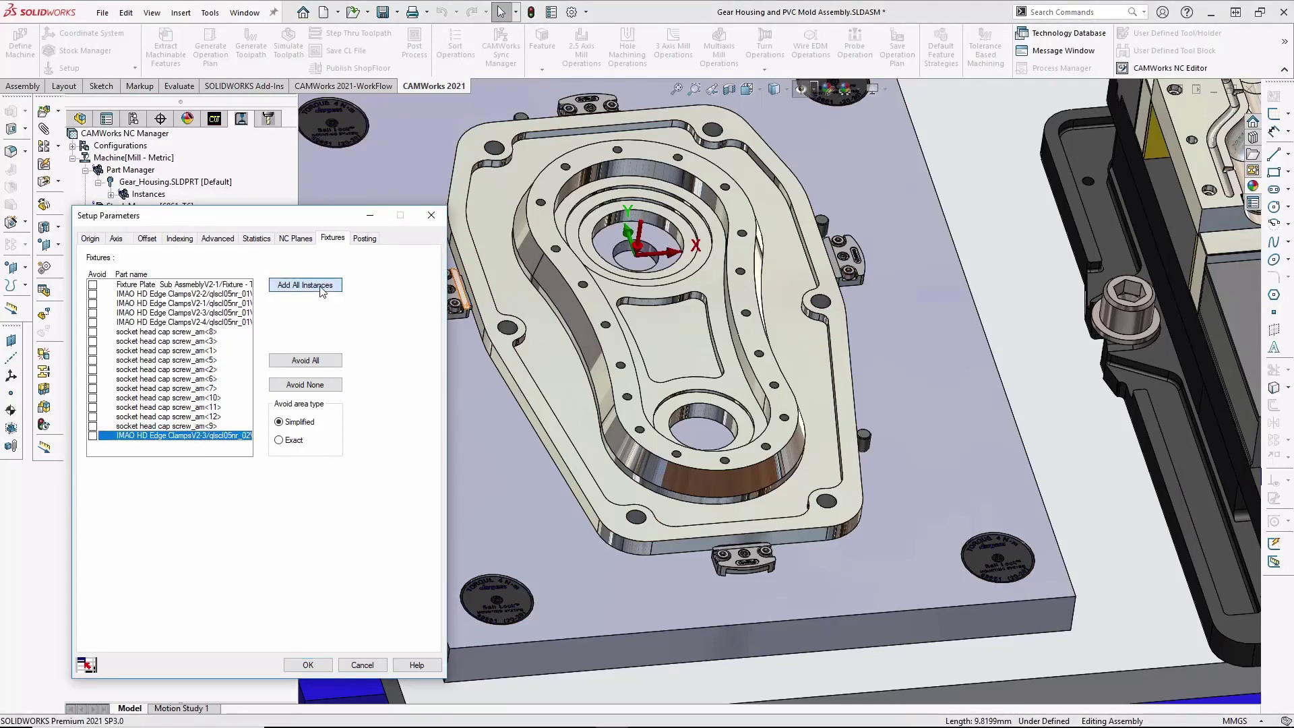
Add all 8mm dowel pin and ball lock instances as fixtures and confirm the list.
scroll(242, 456, "down", 1)
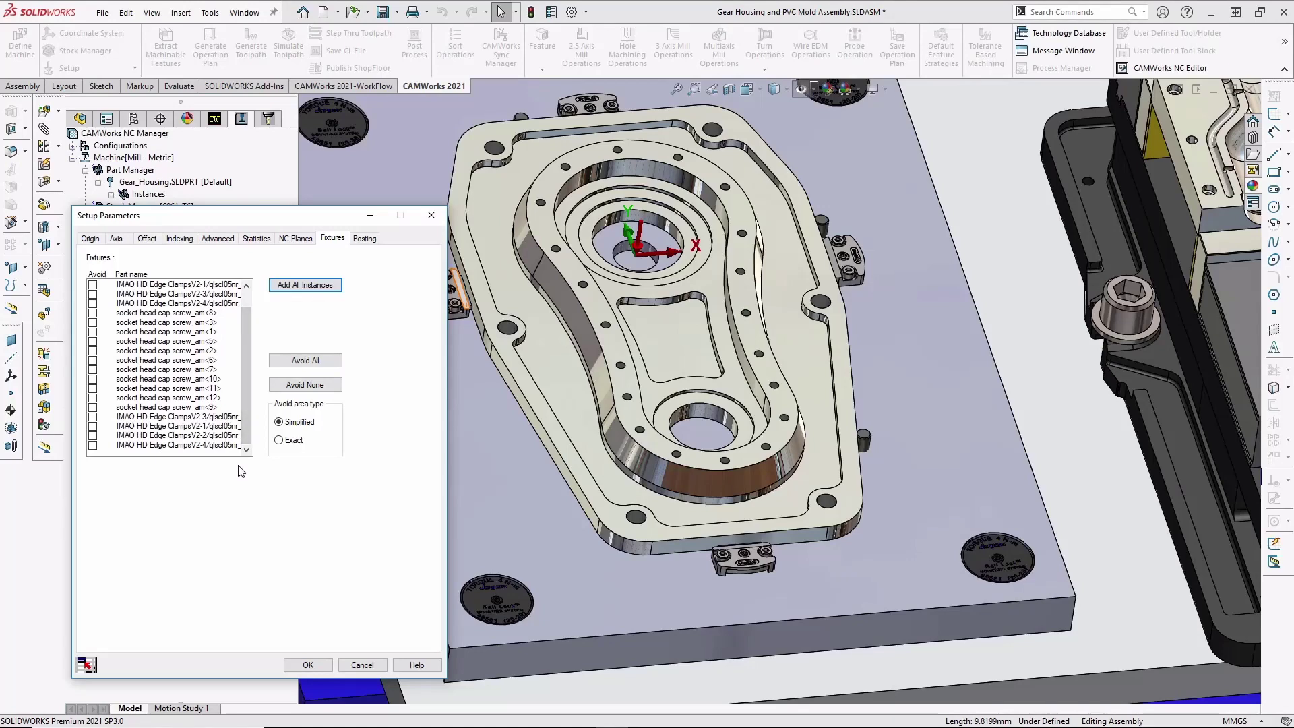
left_click(862, 444)
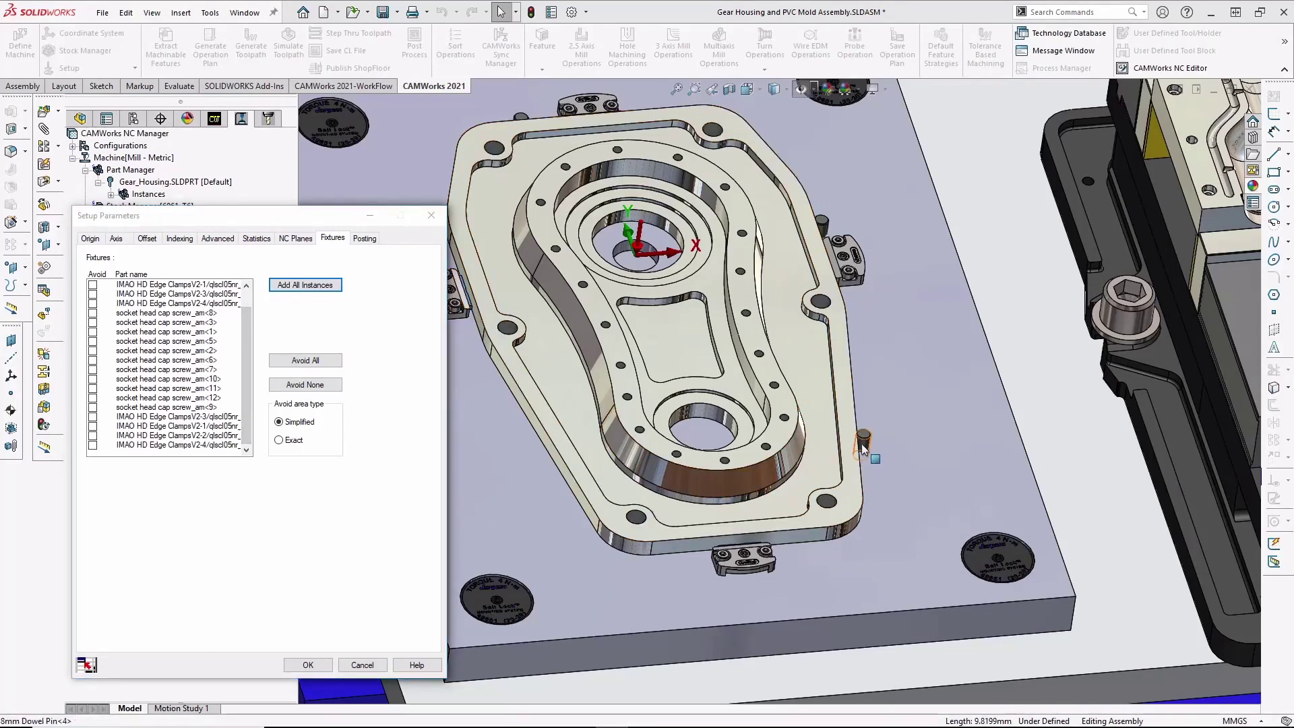
left_click(246, 447)
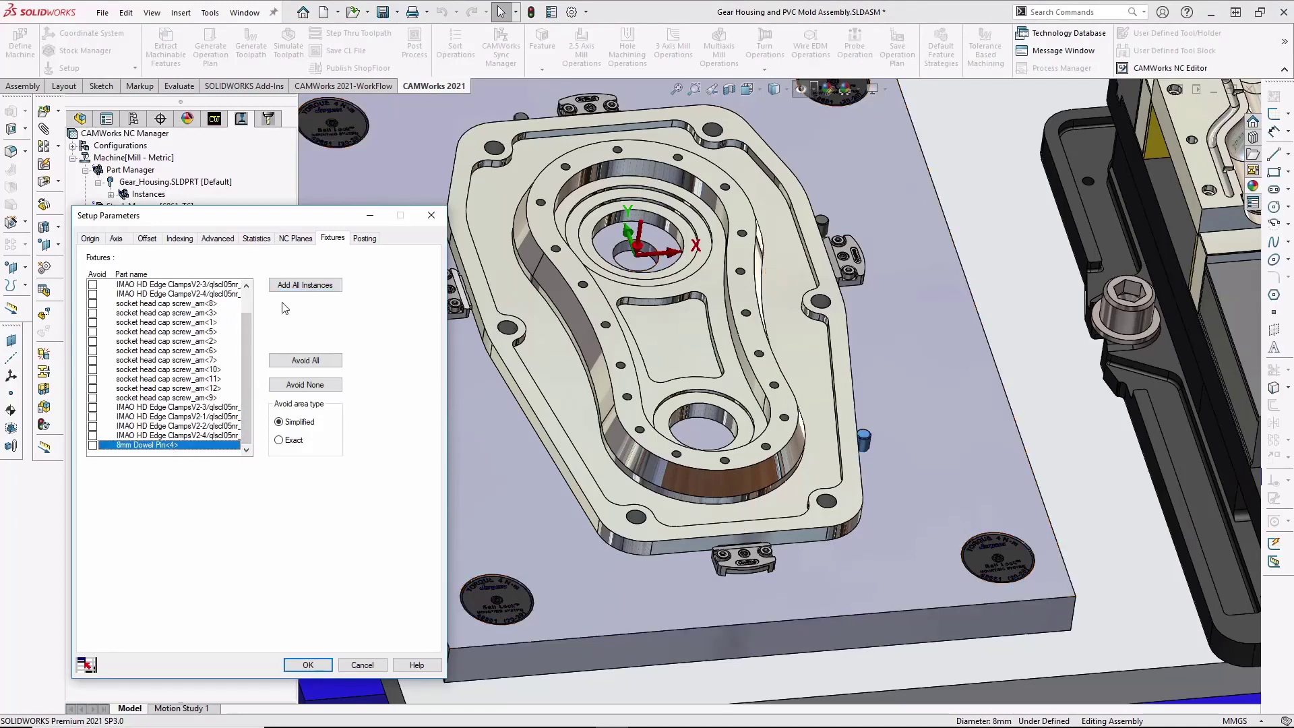
left_click(304, 285)
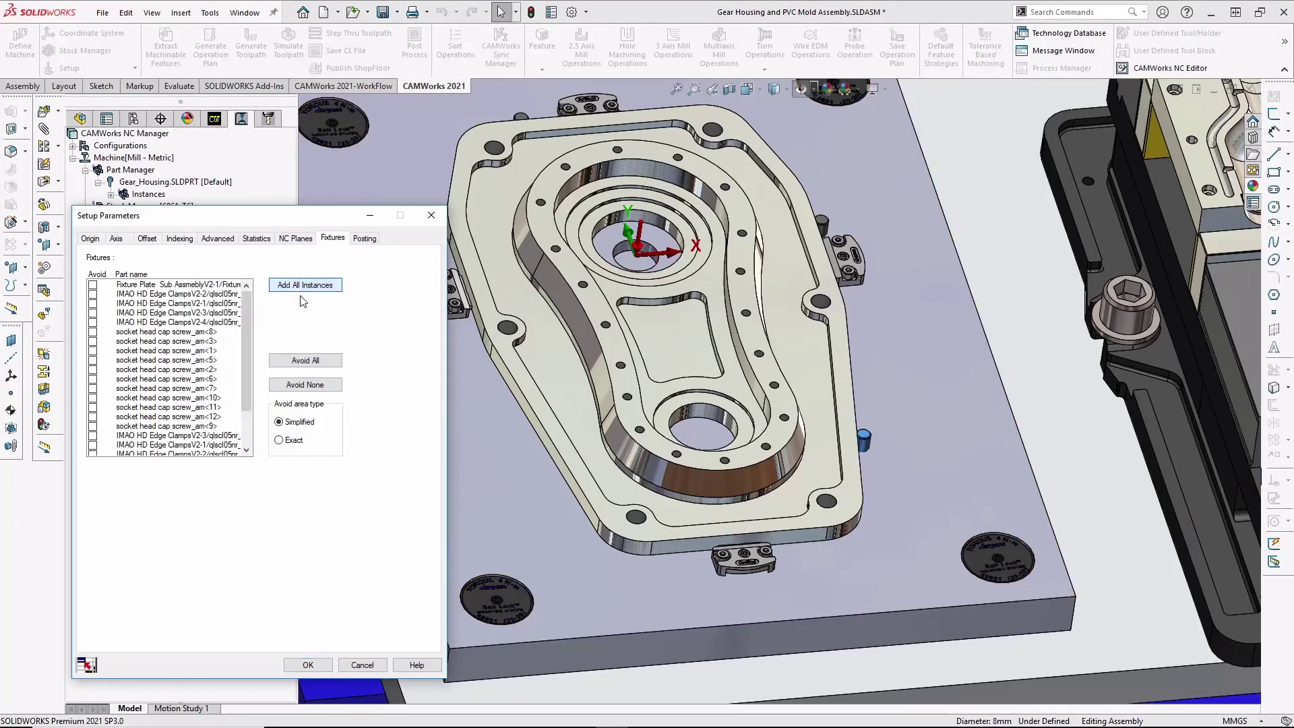
left_click(475, 598)
scroll(234, 455, "down", 2)
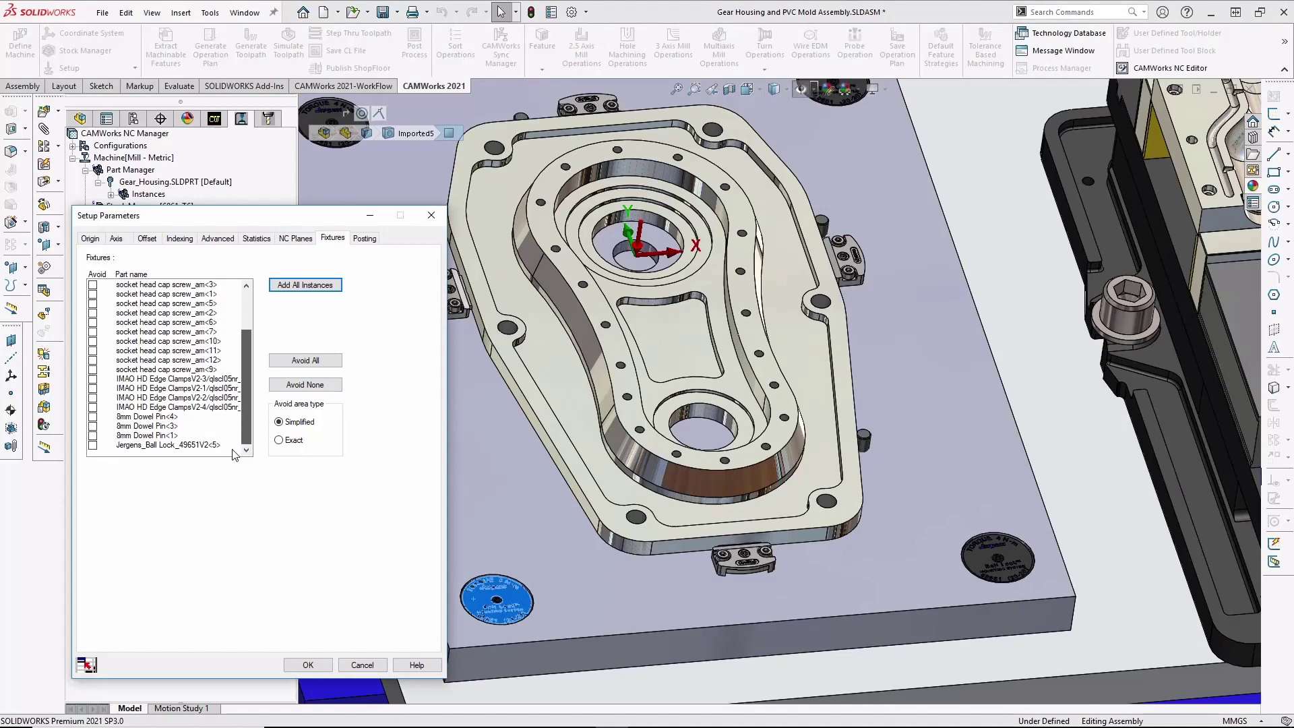
left_click(195, 444)
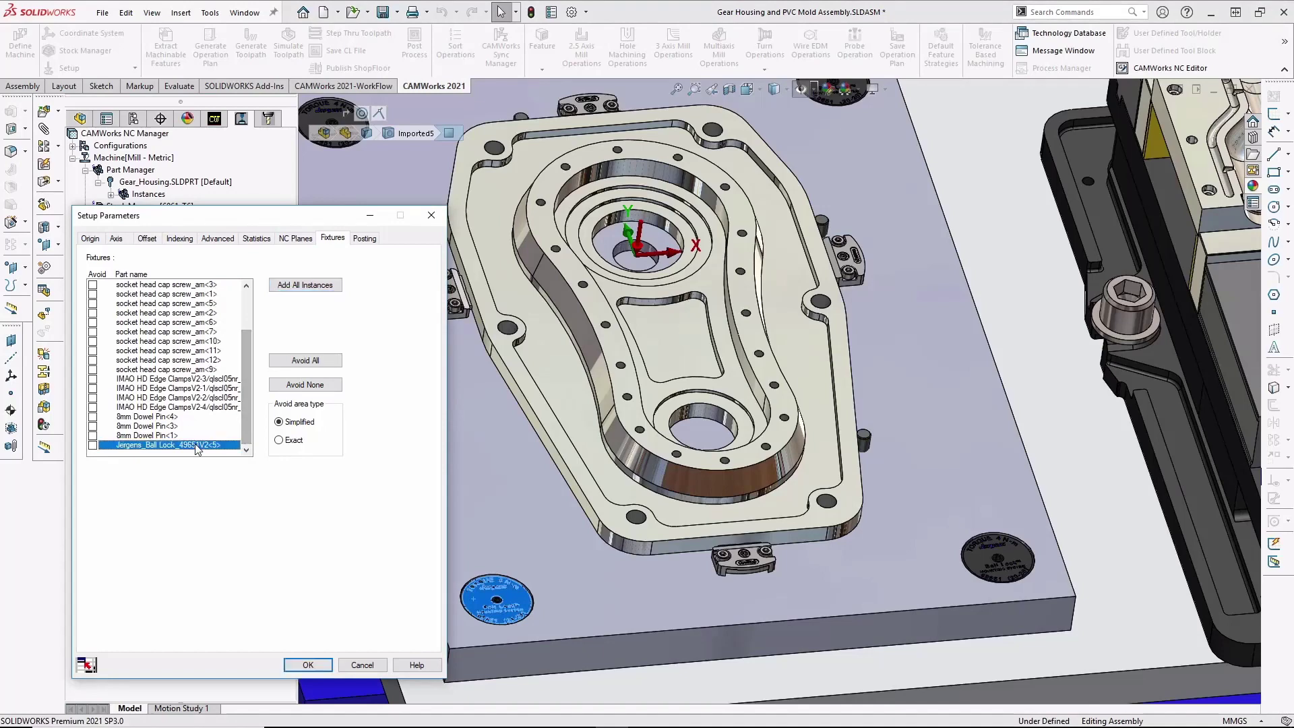
left_click(309, 288)
left_click(305, 663)
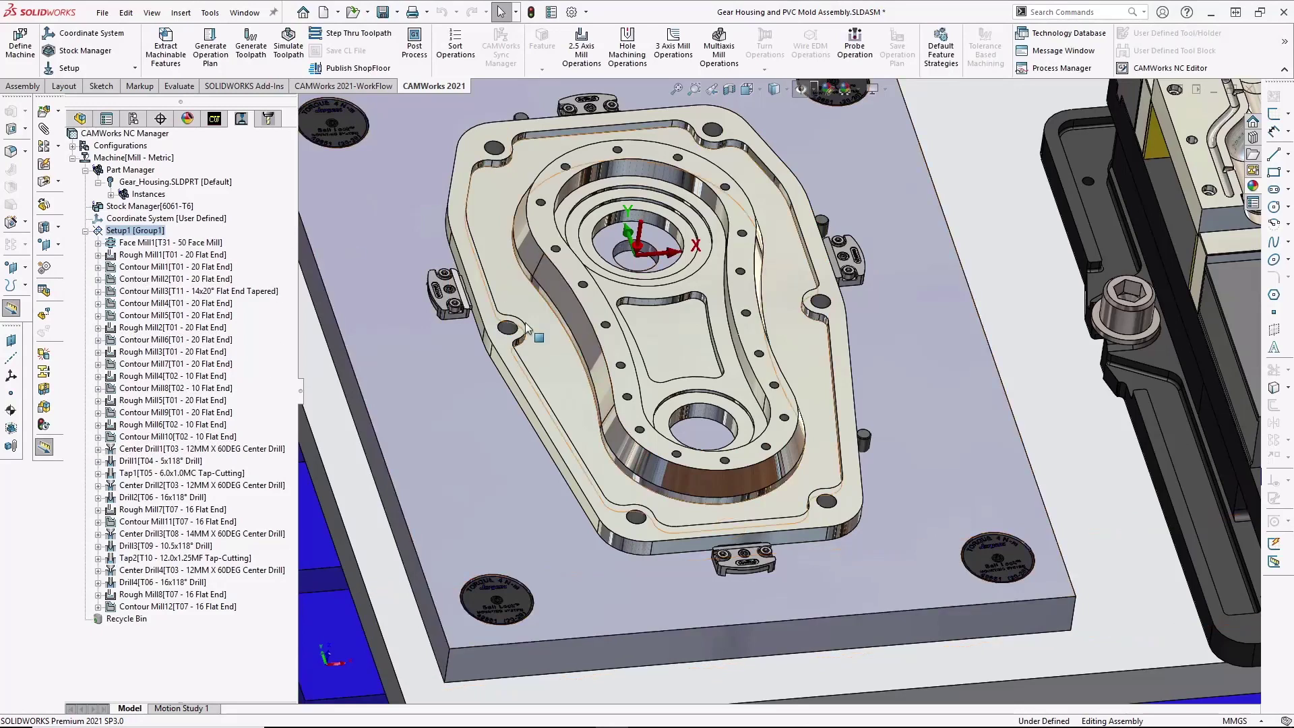
Run the Setup1 toolpath simulation to the end, review the deviation map, then close it.
left_click(288, 49)
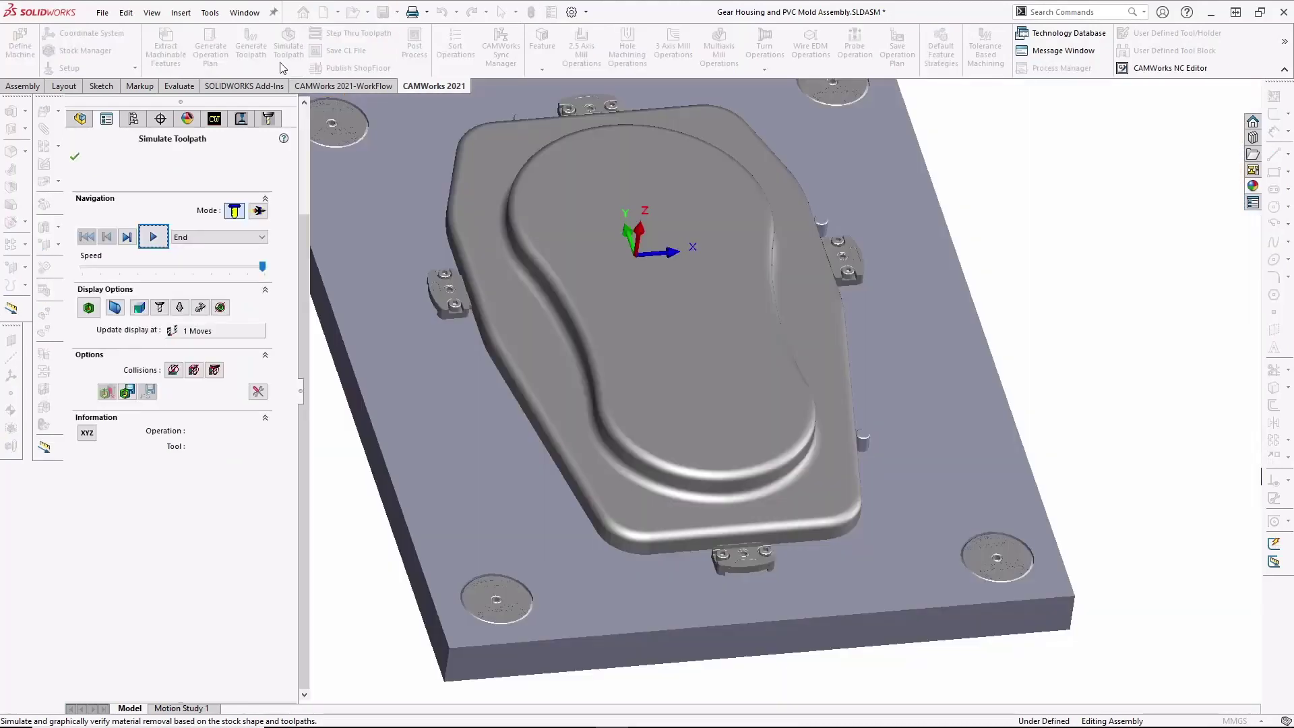
left_click(155, 237)
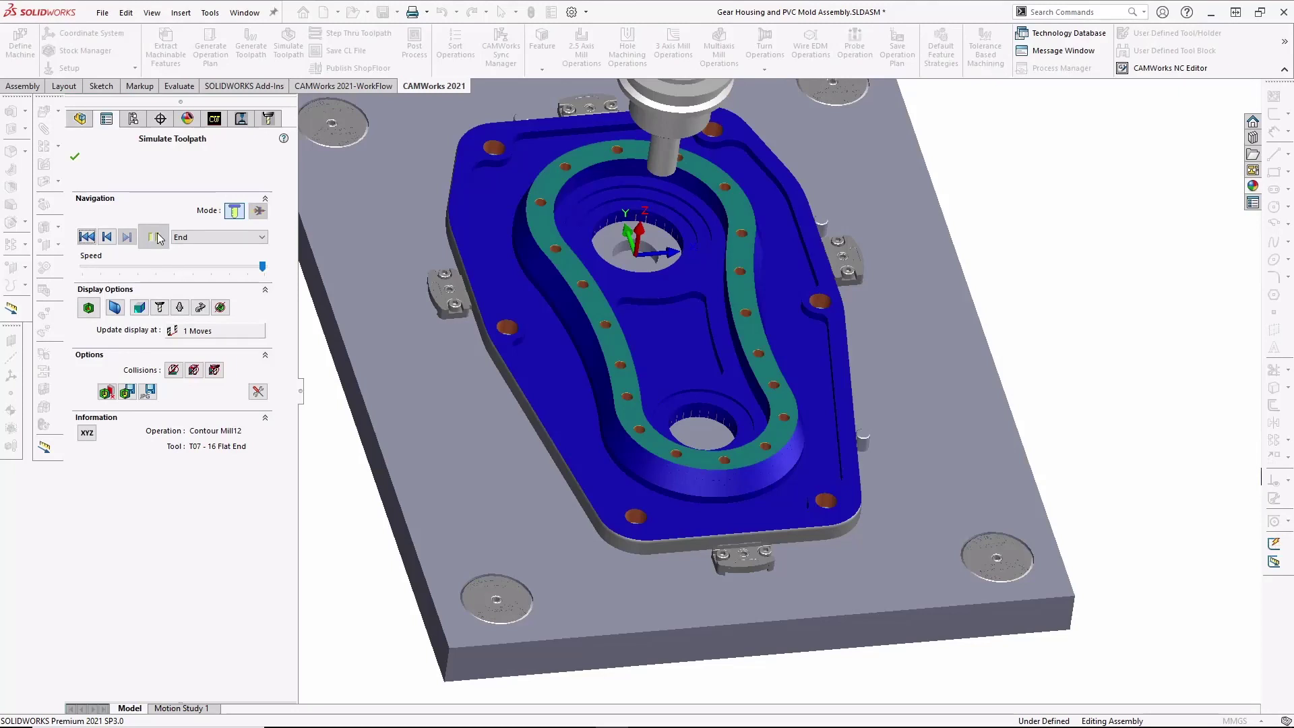
left_click(87, 310)
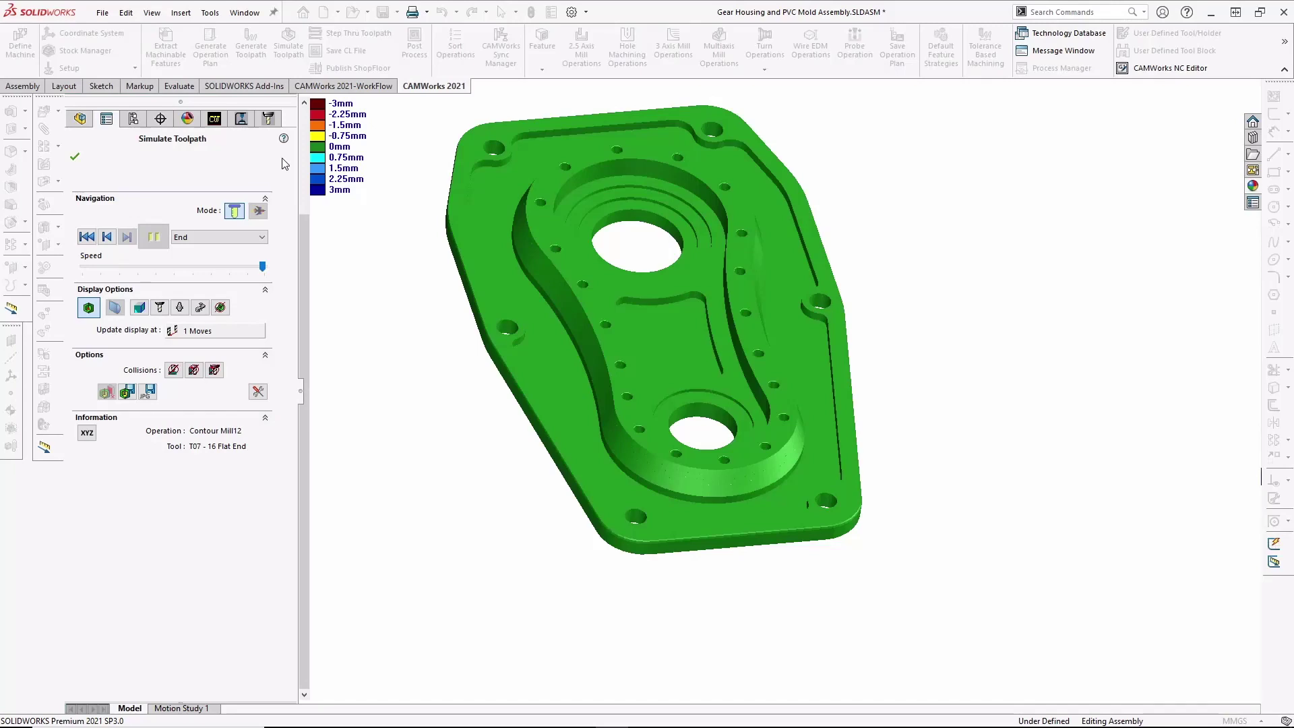
left_click(88, 310)
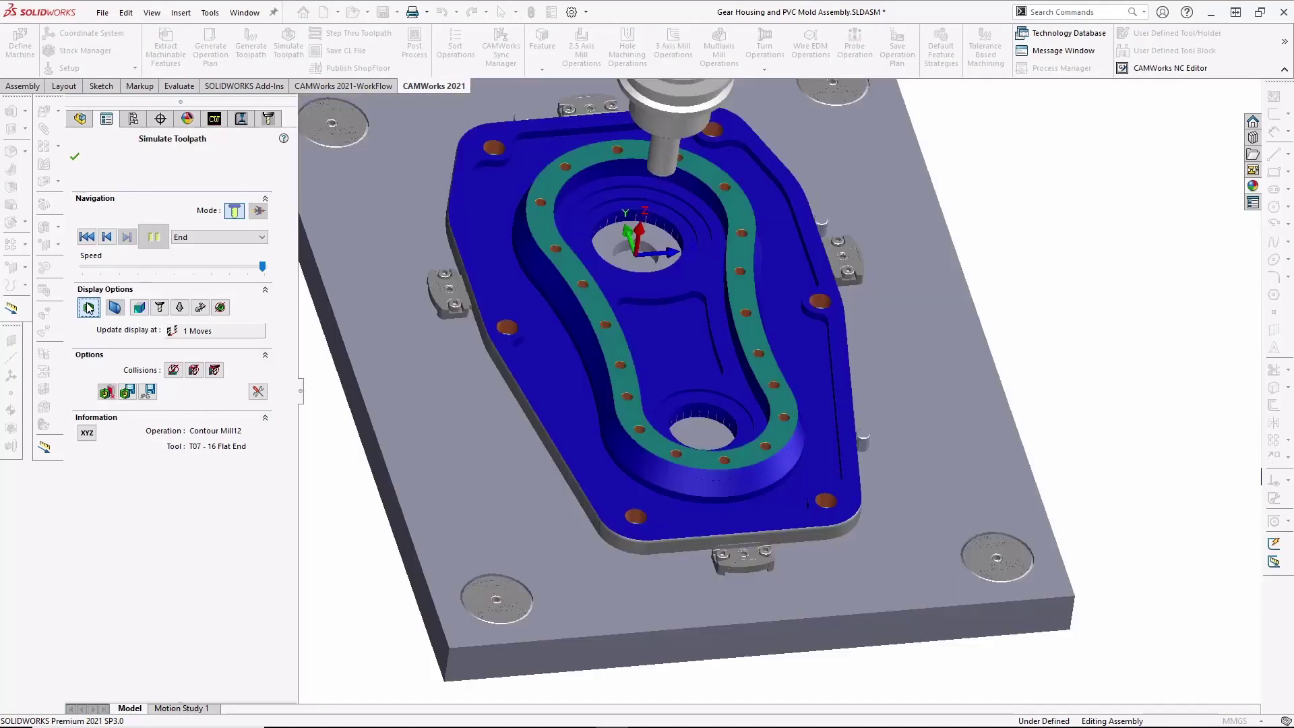
left_click(75, 158)
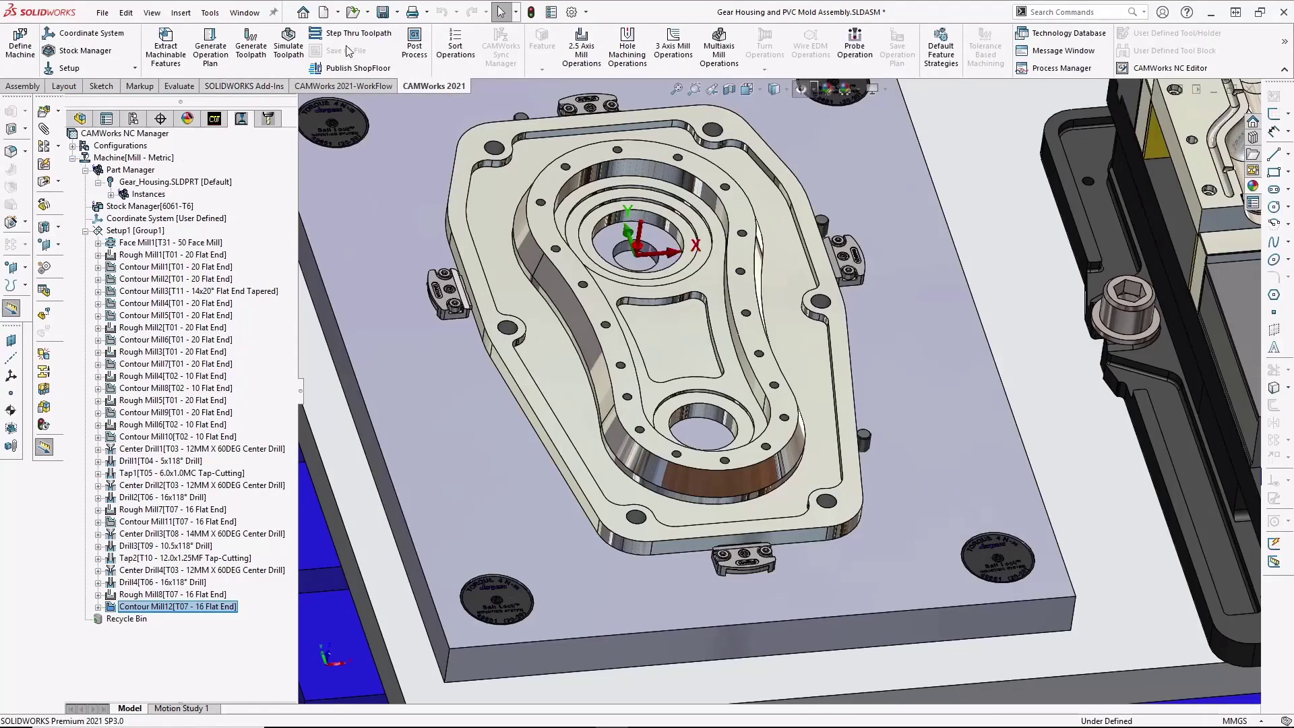
Post the toolpaths to G-code, overwriting Gear Housing.txt with the newly generated NC program.
left_click(412, 49)
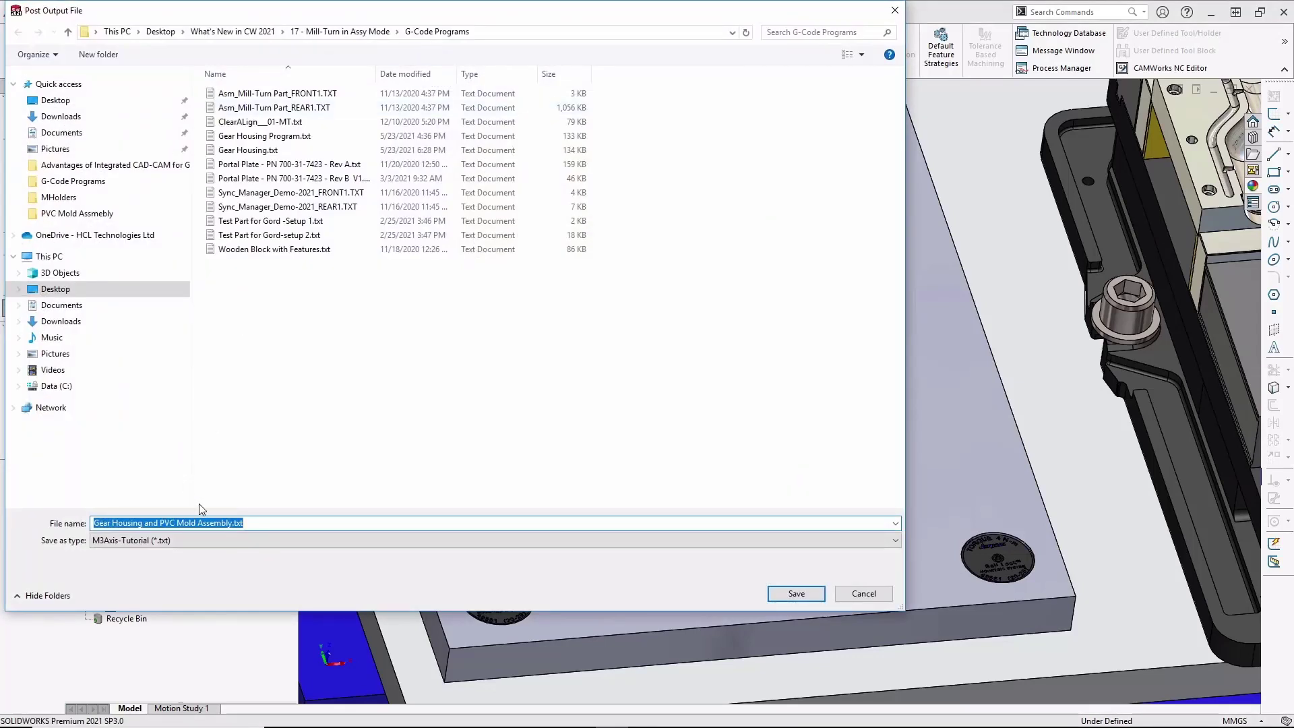
left_click(233, 523)
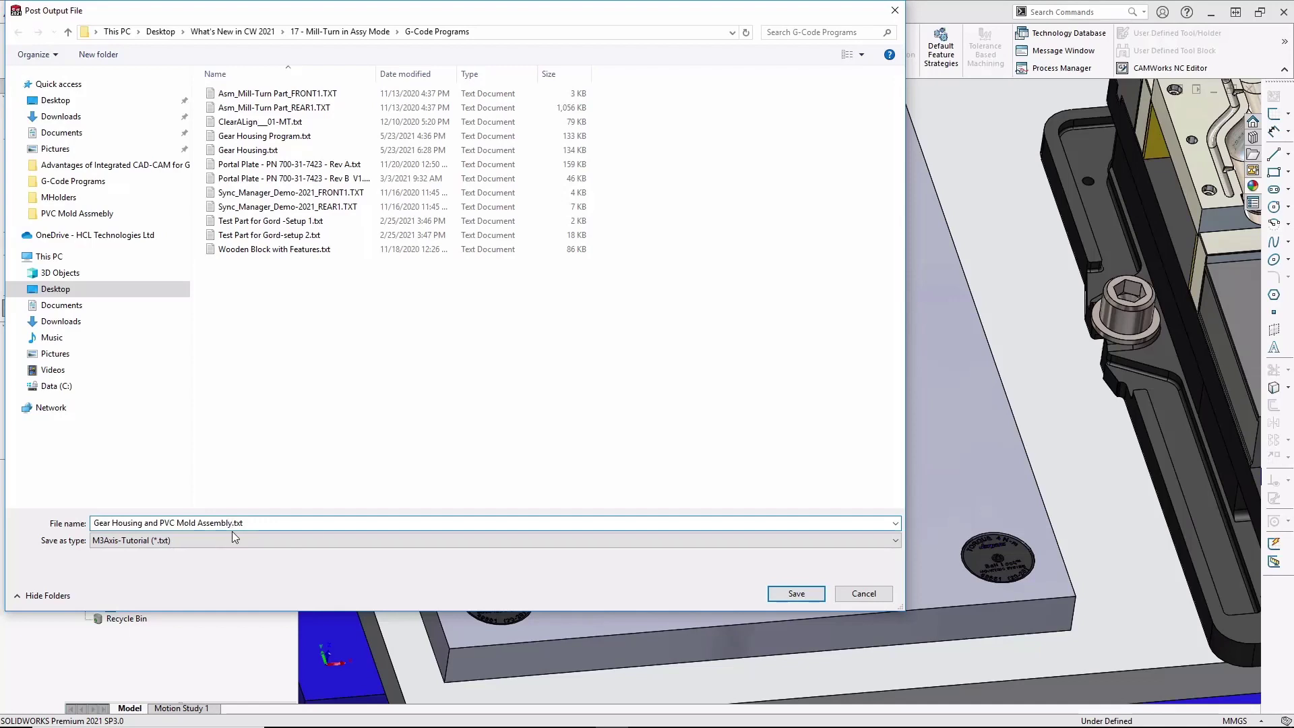
key("BackSpace")
key("BackSpace")
key("BackSpace")
key("BackSpace")
key("BackSpace")
key("BackSpace")
key("BackSpace")
key("BackSpace")
key("BackSpace")
key("BackSpace")
key("BackSpace")
key("BackSpace")
key("BackSpace")
key("BackSpace")
key("BackSpace")
key("BackSpace")
key("BackSpace")
key("BackSpace")
key("BackSpace")
key("BackSpace")
left_click(796, 593)
left_click(680, 371)
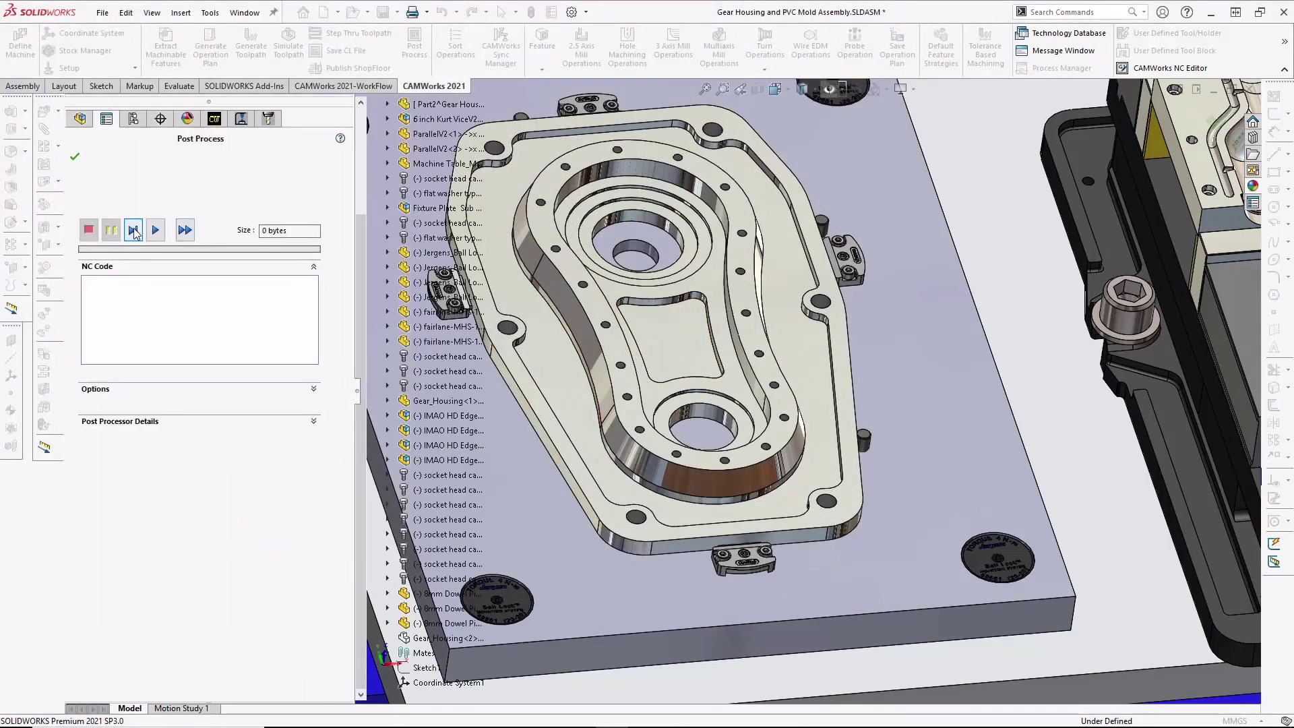
left_click(132, 230)
left_click(159, 232)
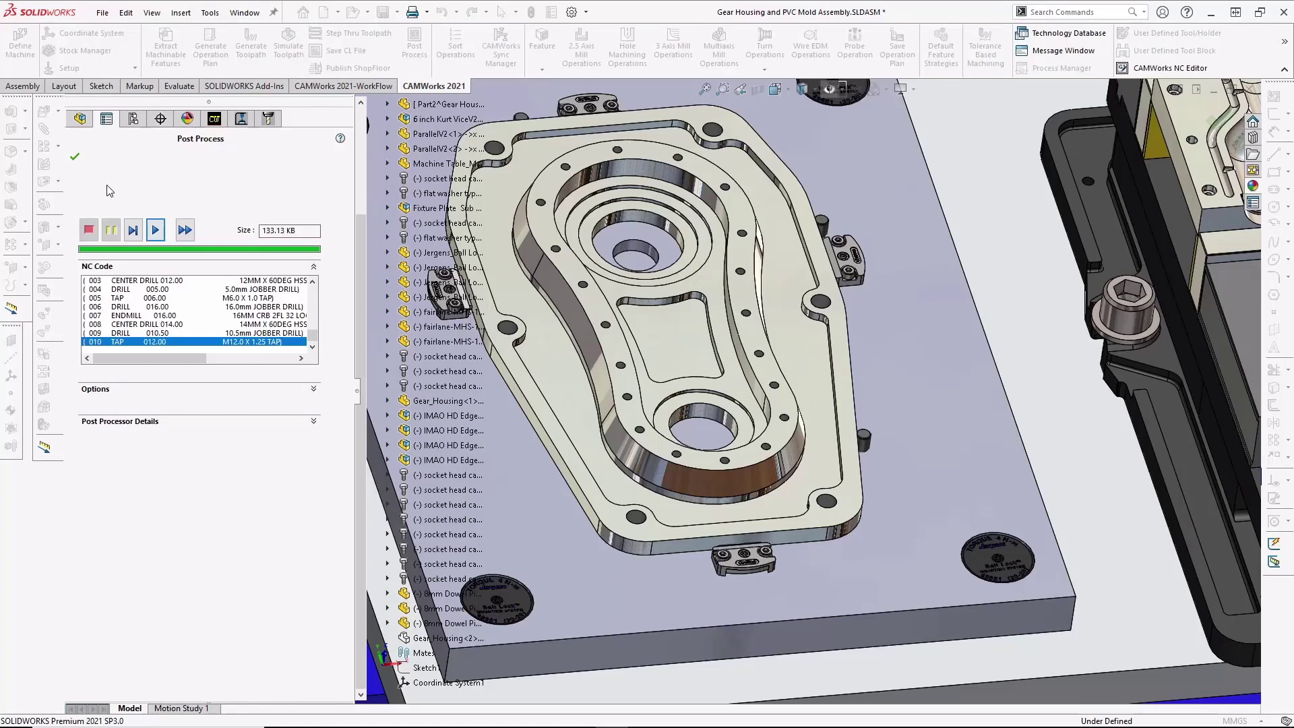
left_click(74, 157)
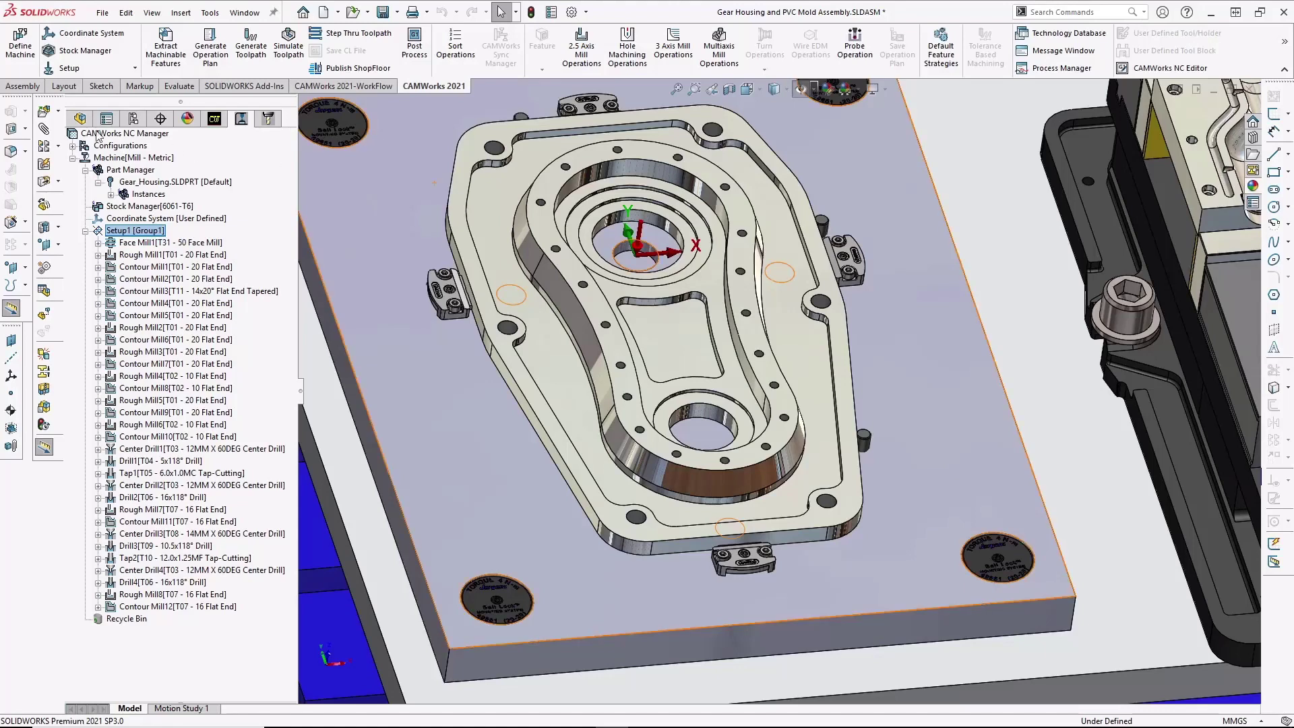
Set the housing flange's vertical distance dimension to 1, leaving the 10° angle unchanged.
left_click(79, 118)
middle_click_drag(832, 458, 801, 446)
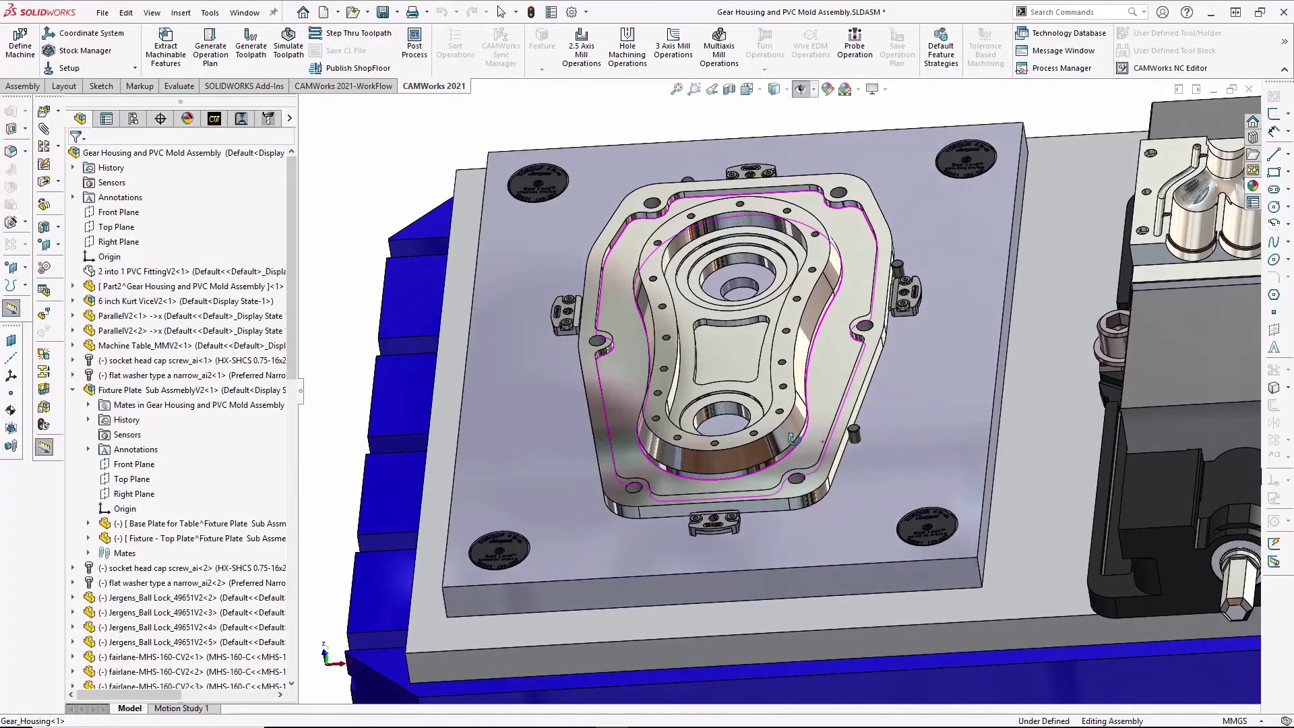
left_click(817, 494)
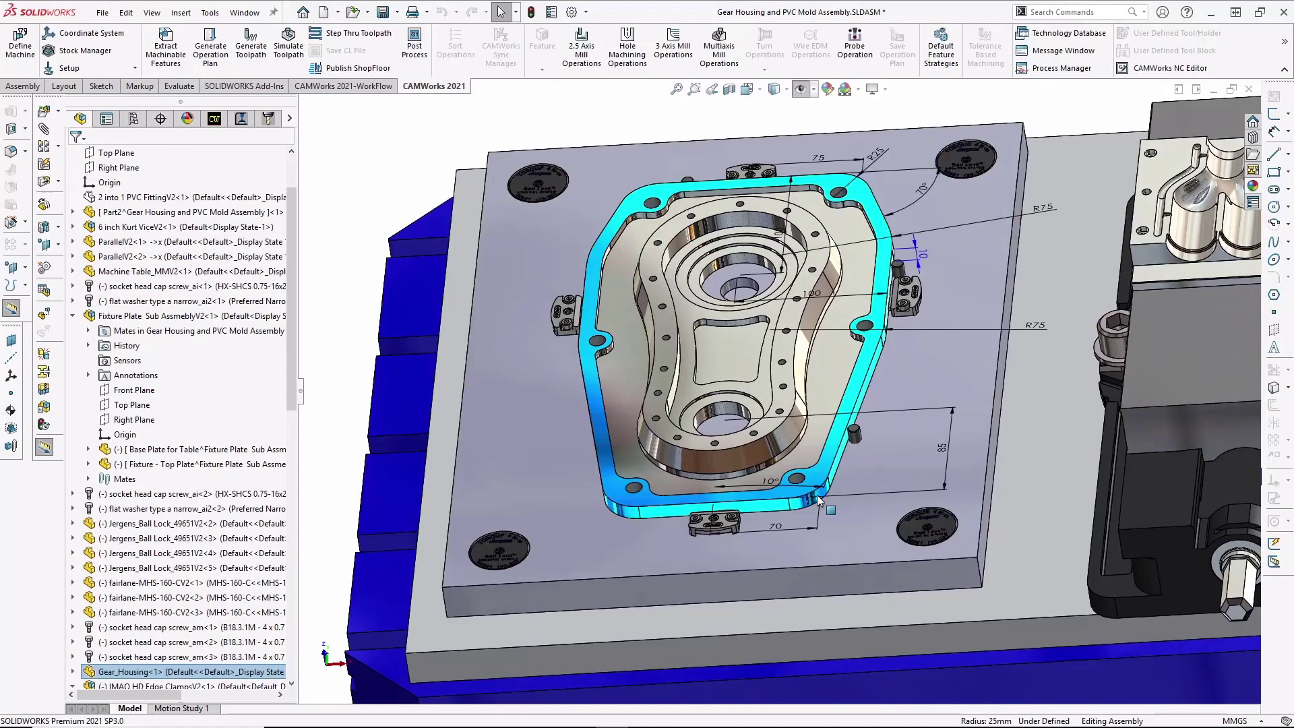
double_click(771, 485)
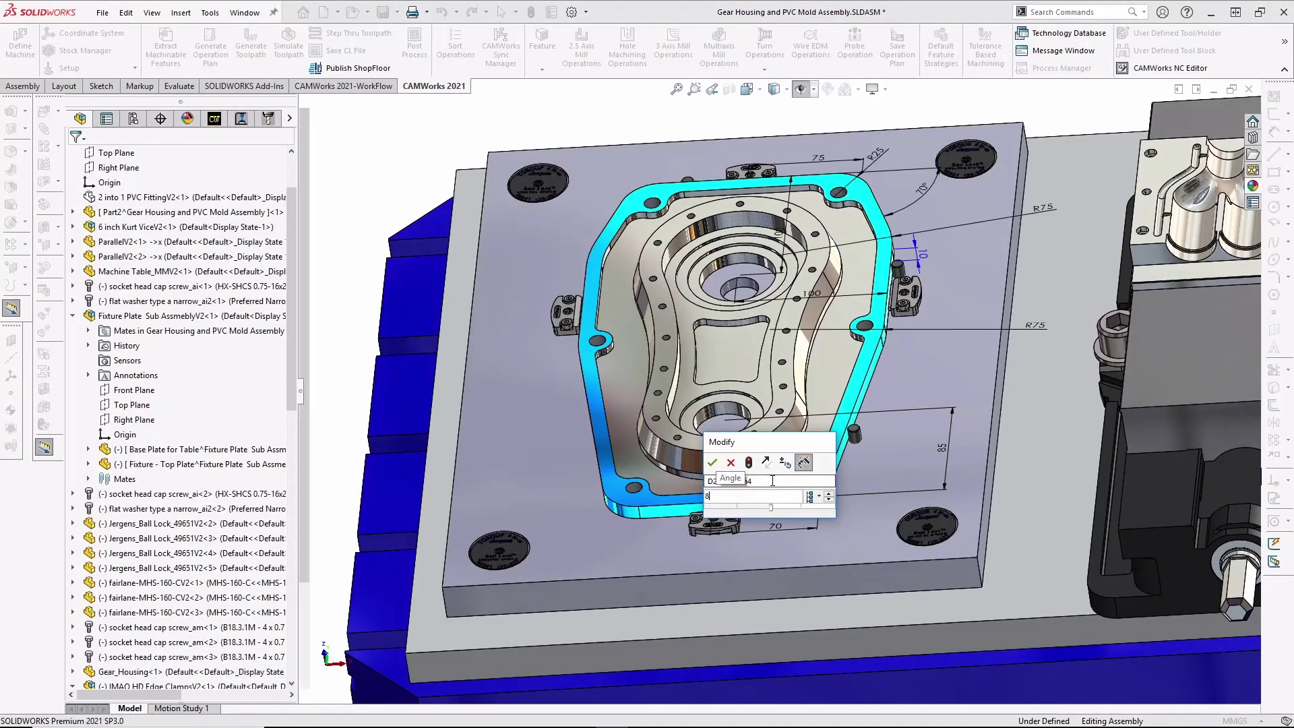
key("Return")
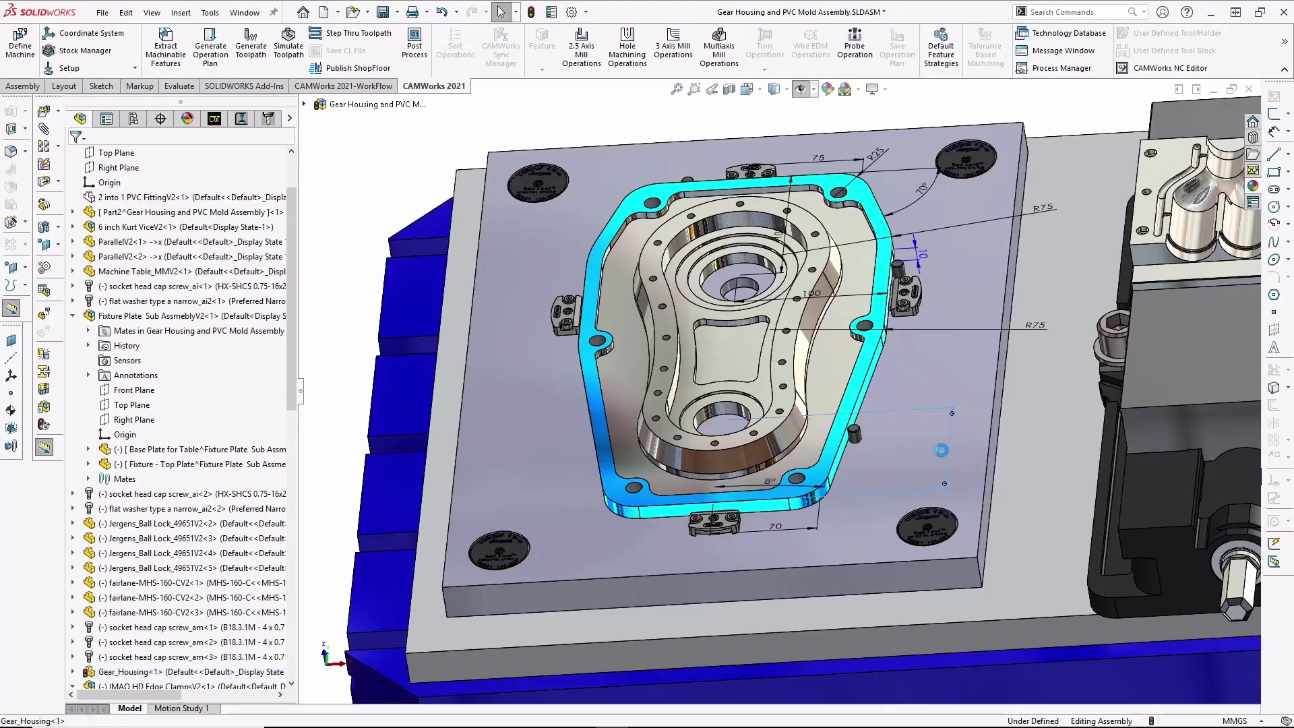
double_click(942, 449)
type("100")
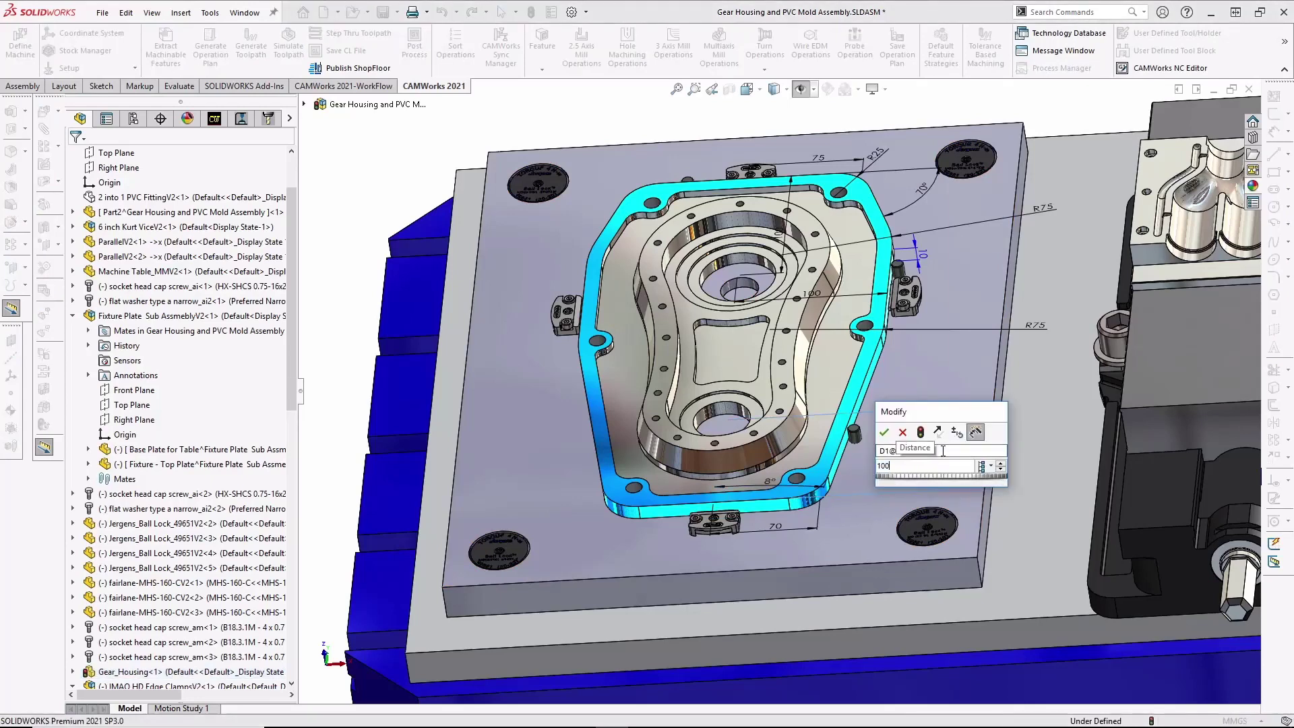
key("Return")
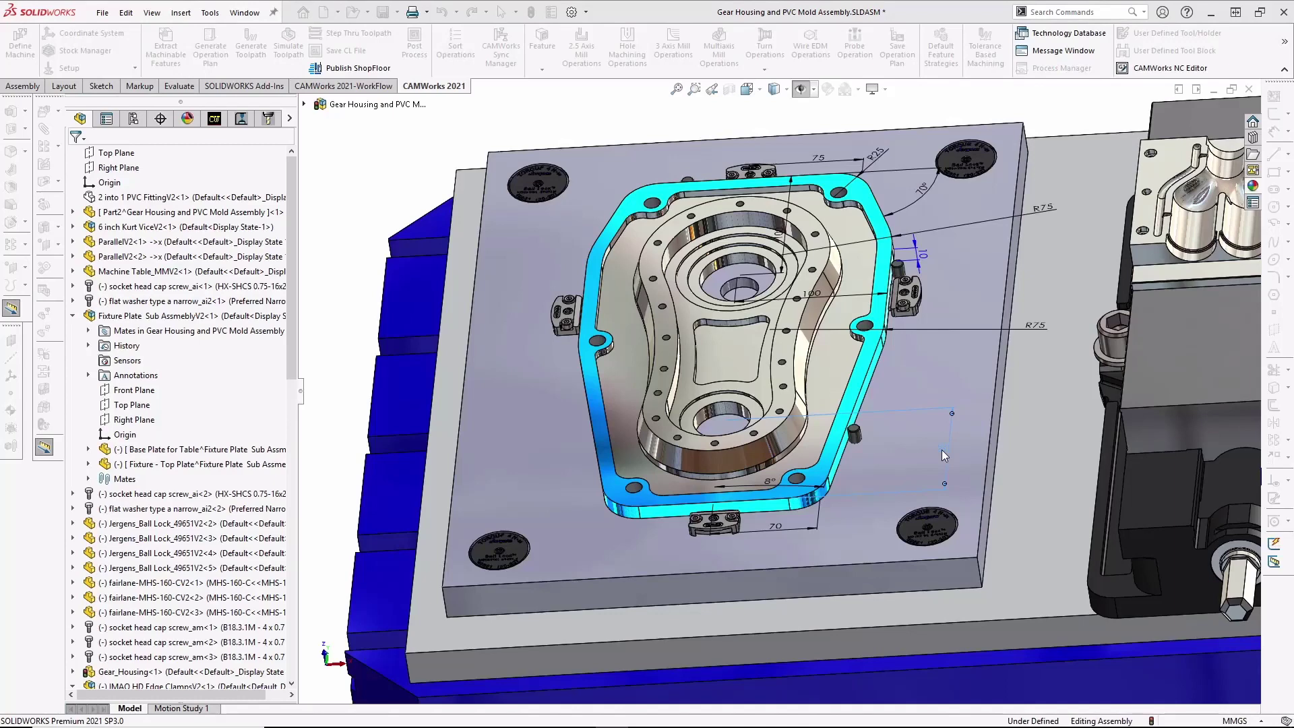
Change the central pocket's two 10 mm dimensions to 30 mm and 15 mm, then rebuild the assembly.
left_click(725, 364)
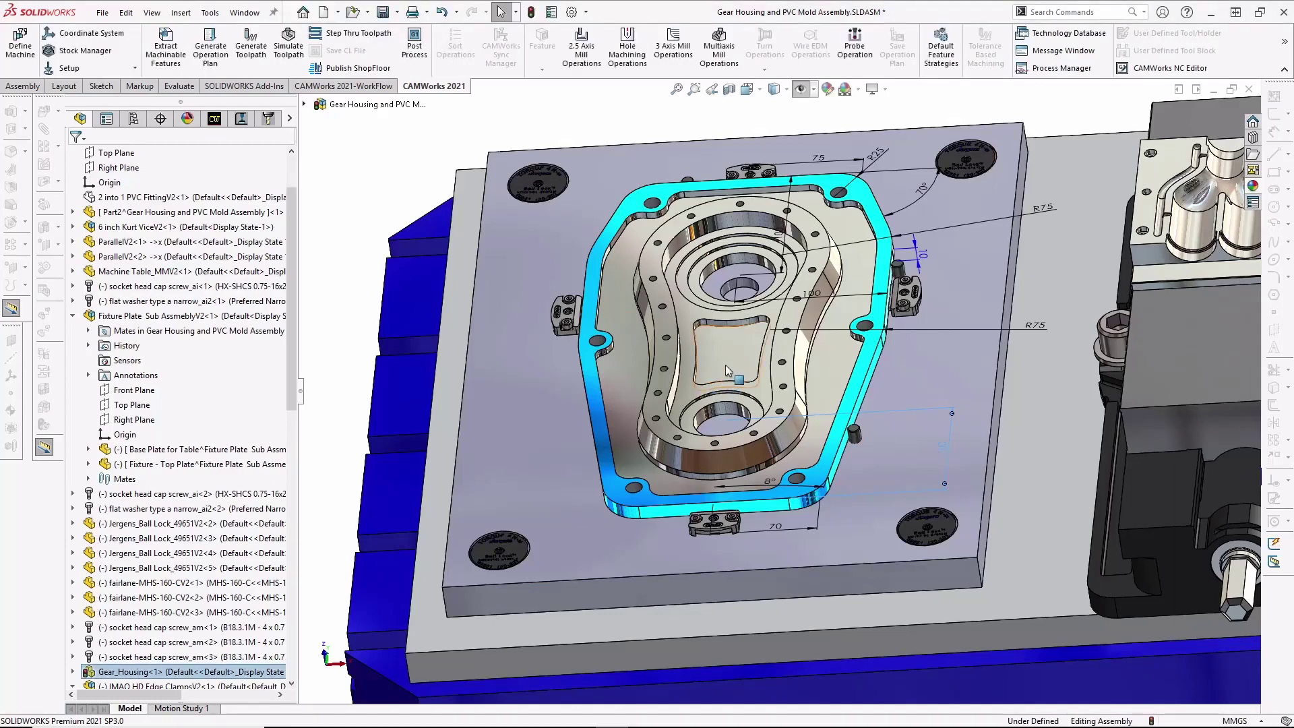
double_click(711, 330)
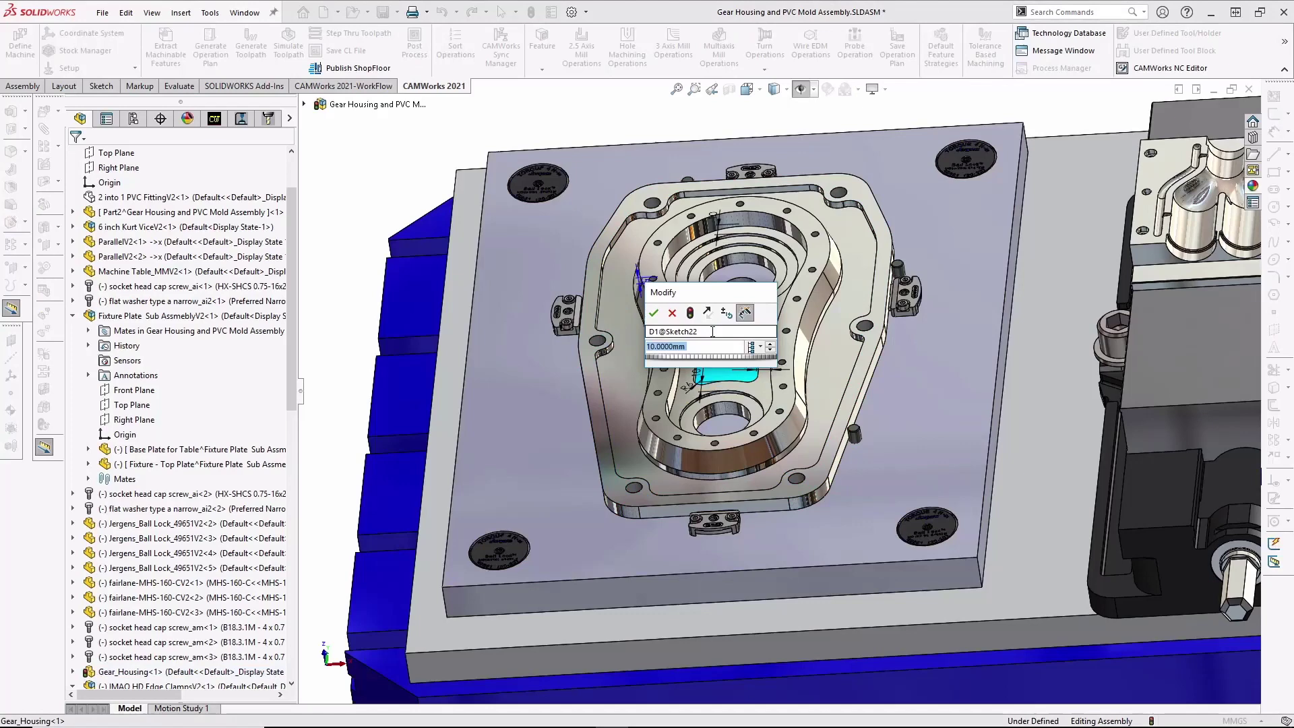
type("30")
key("Return")
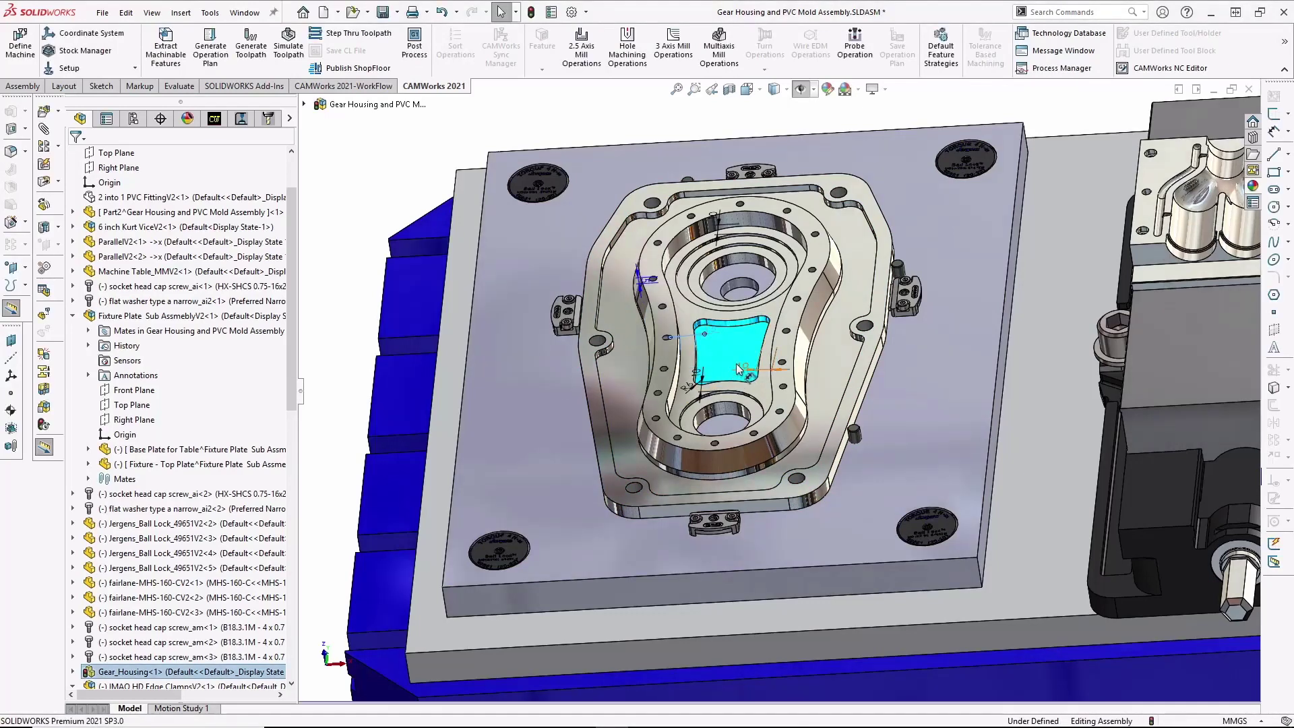
double_click(741, 367)
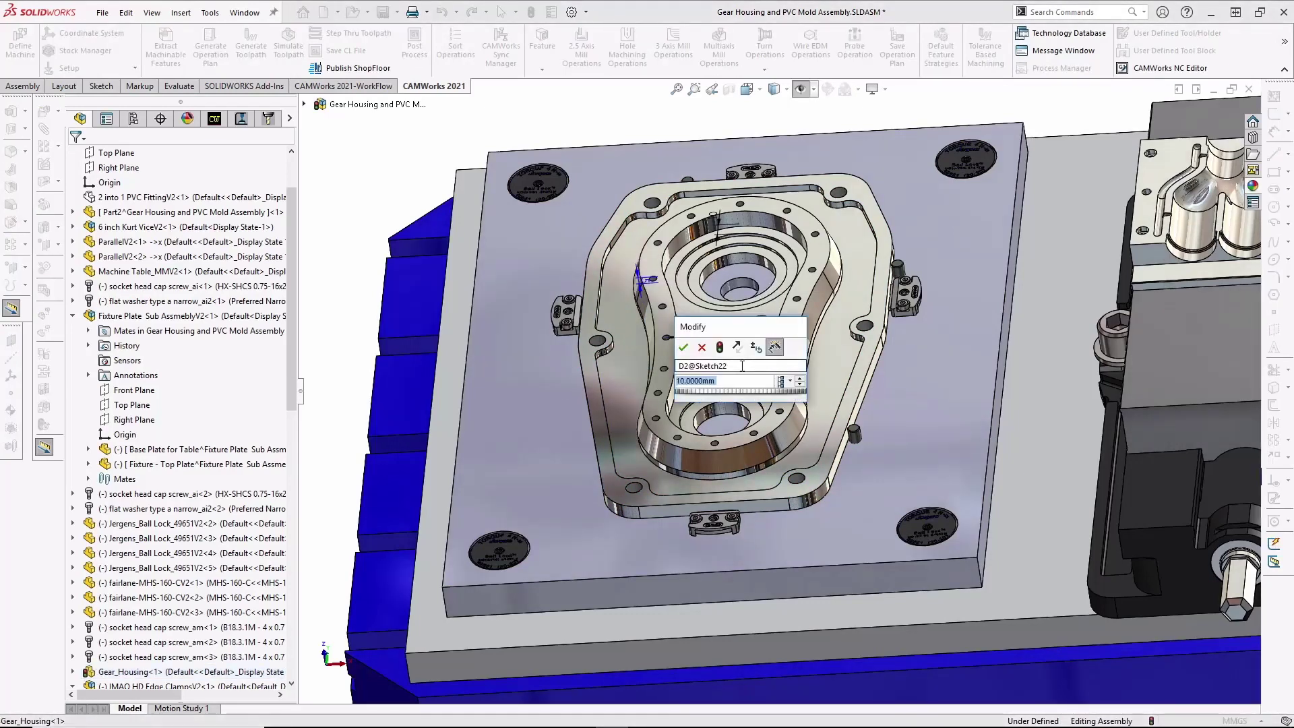
type("15")
key("Return")
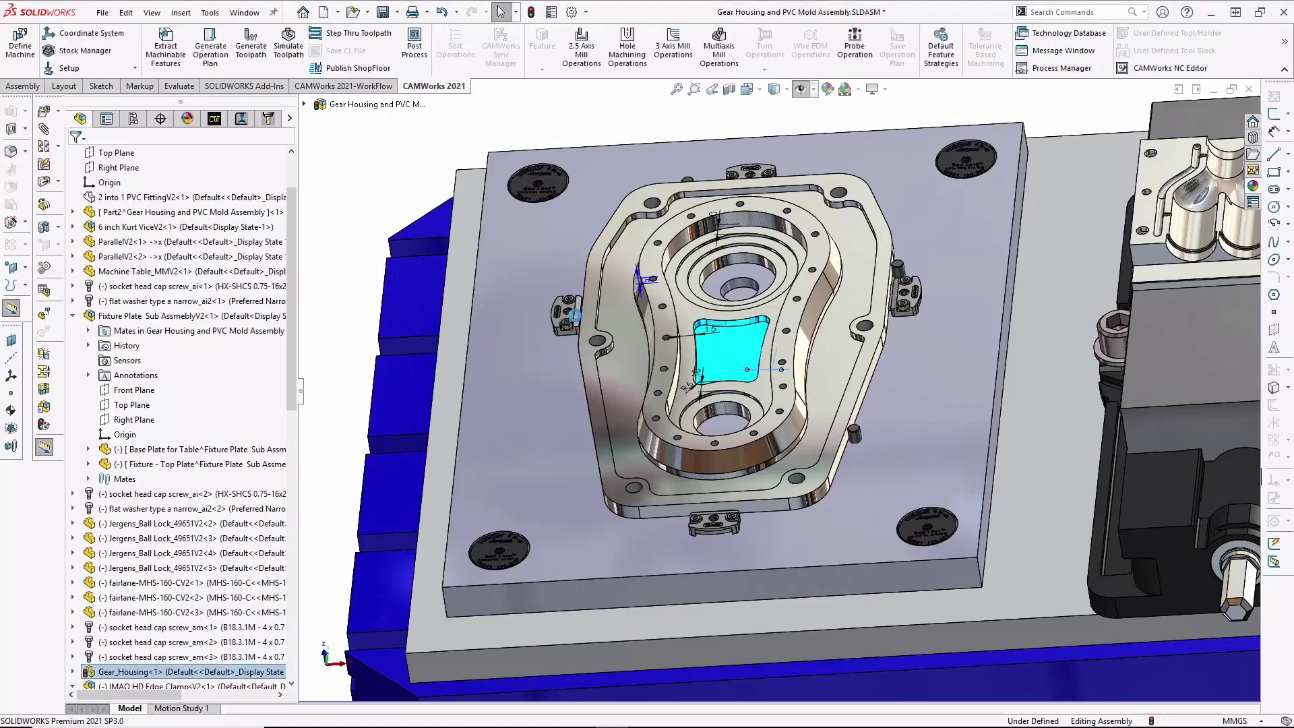
left_click(361, 187)
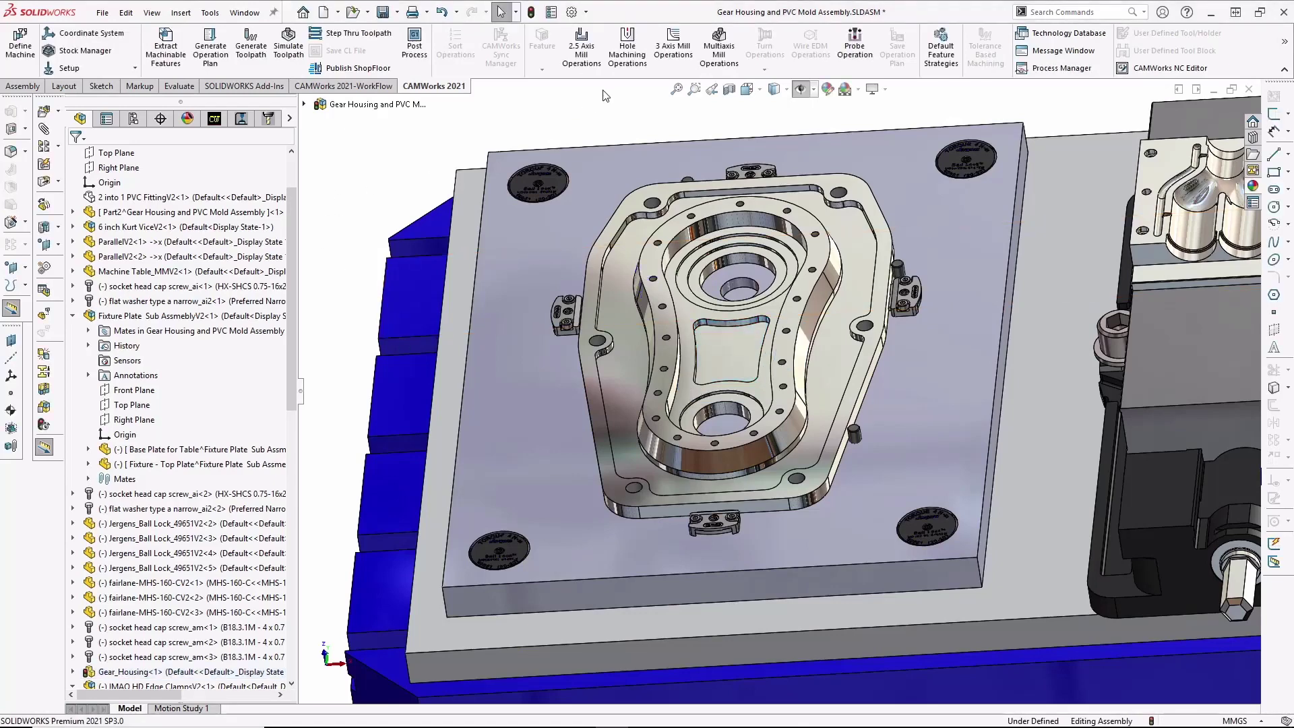
left_click(531, 12)
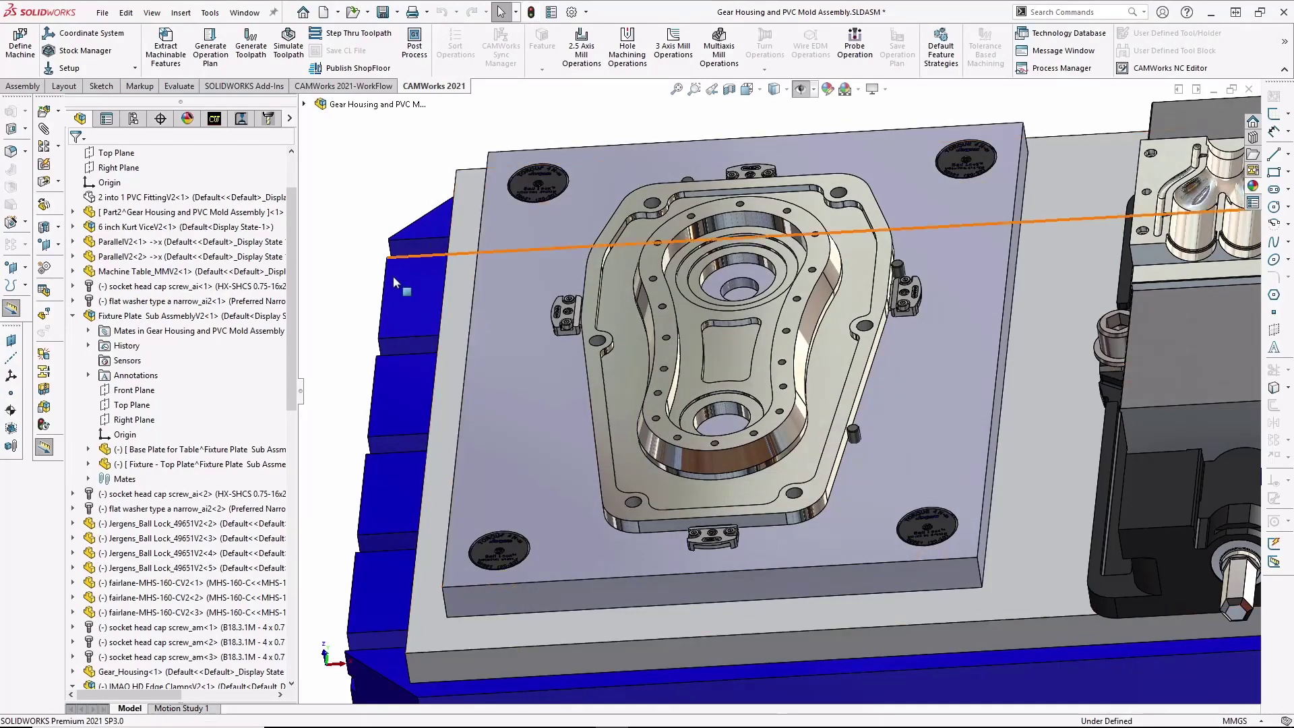
middle_click_drag(355, 326, 356, 354)
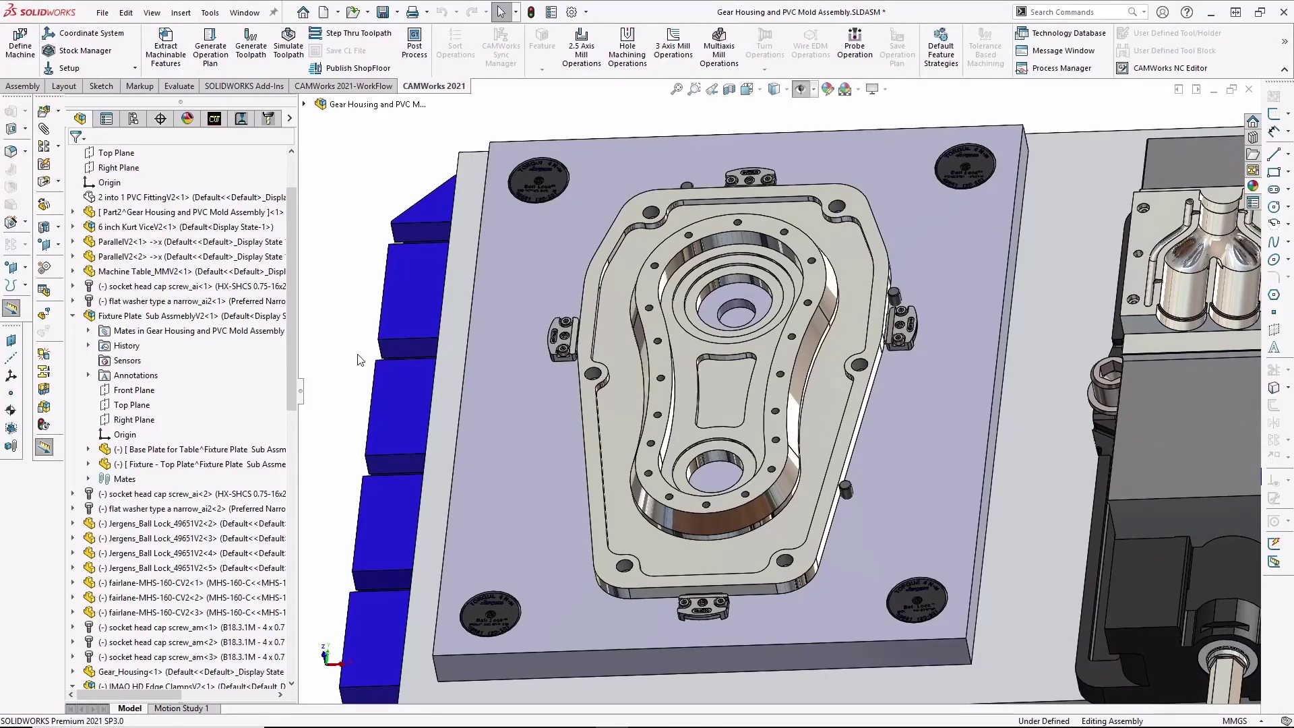
Accept the CAM data update in the Feature Tree, then start Simulate Toolpath from the Operation Tree.
left_click(224, 126)
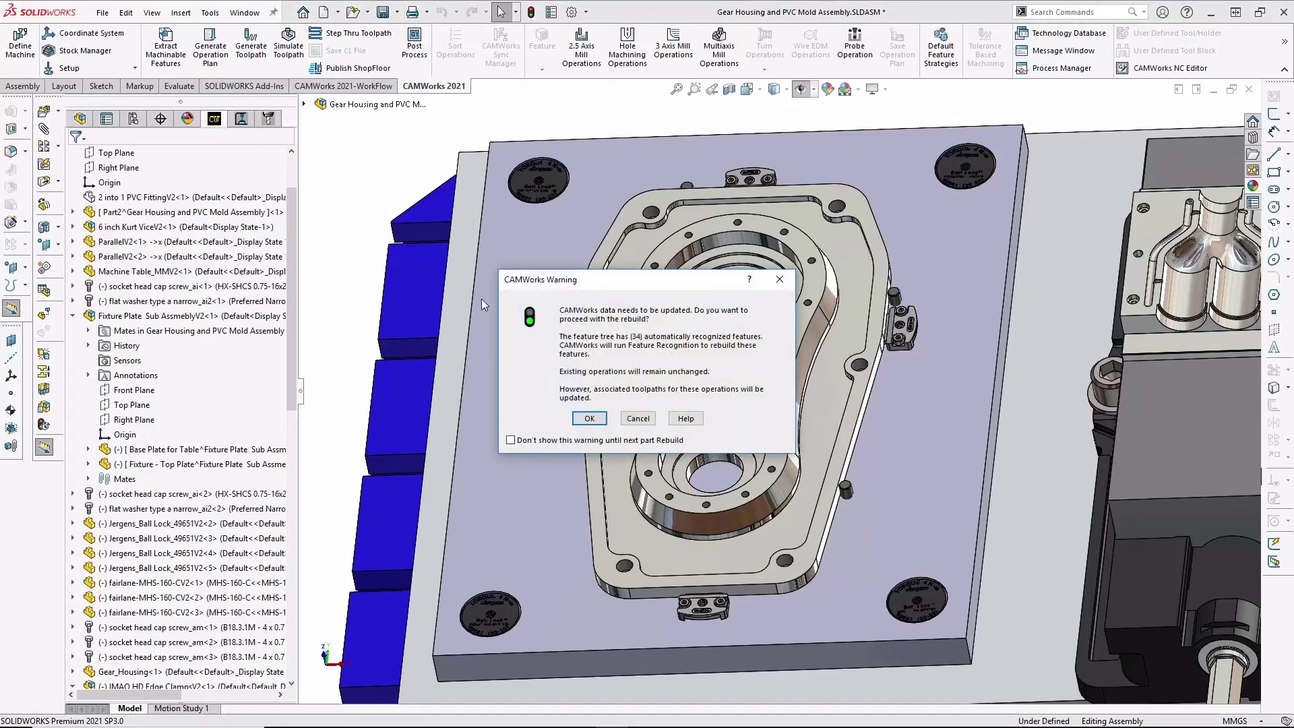
left_click(586, 419)
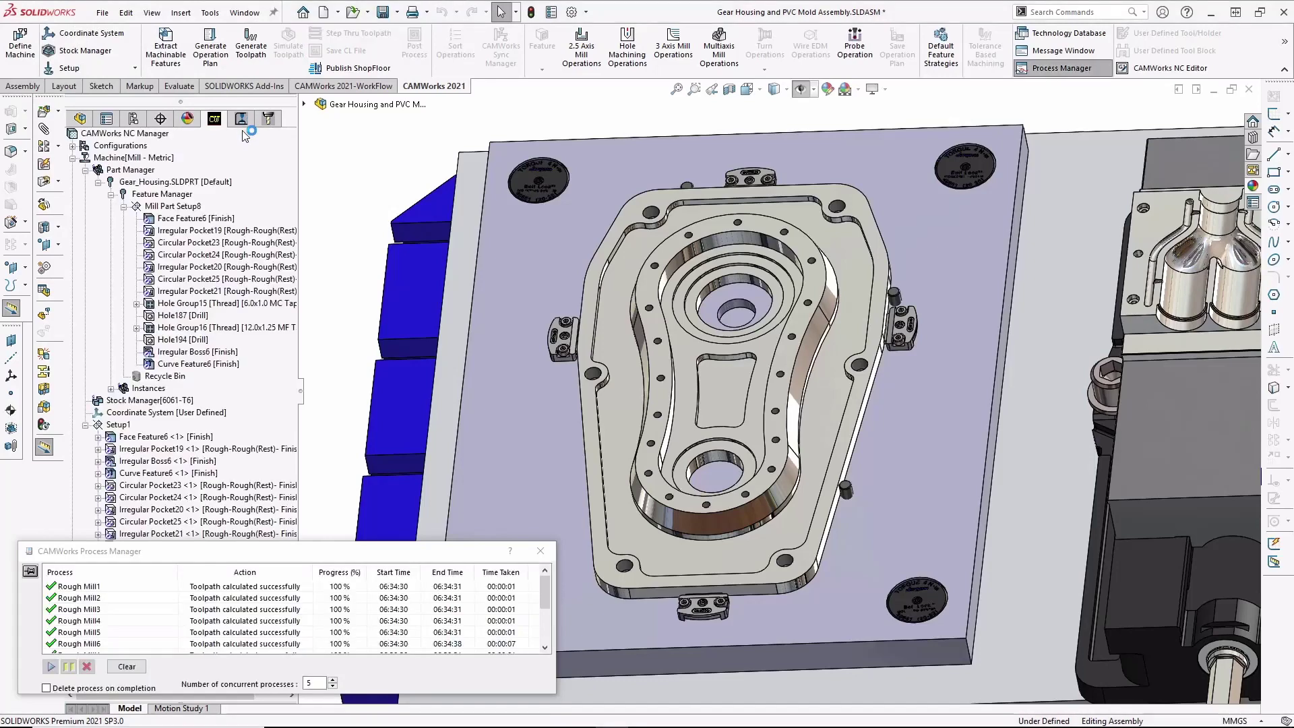
left_click(243, 119)
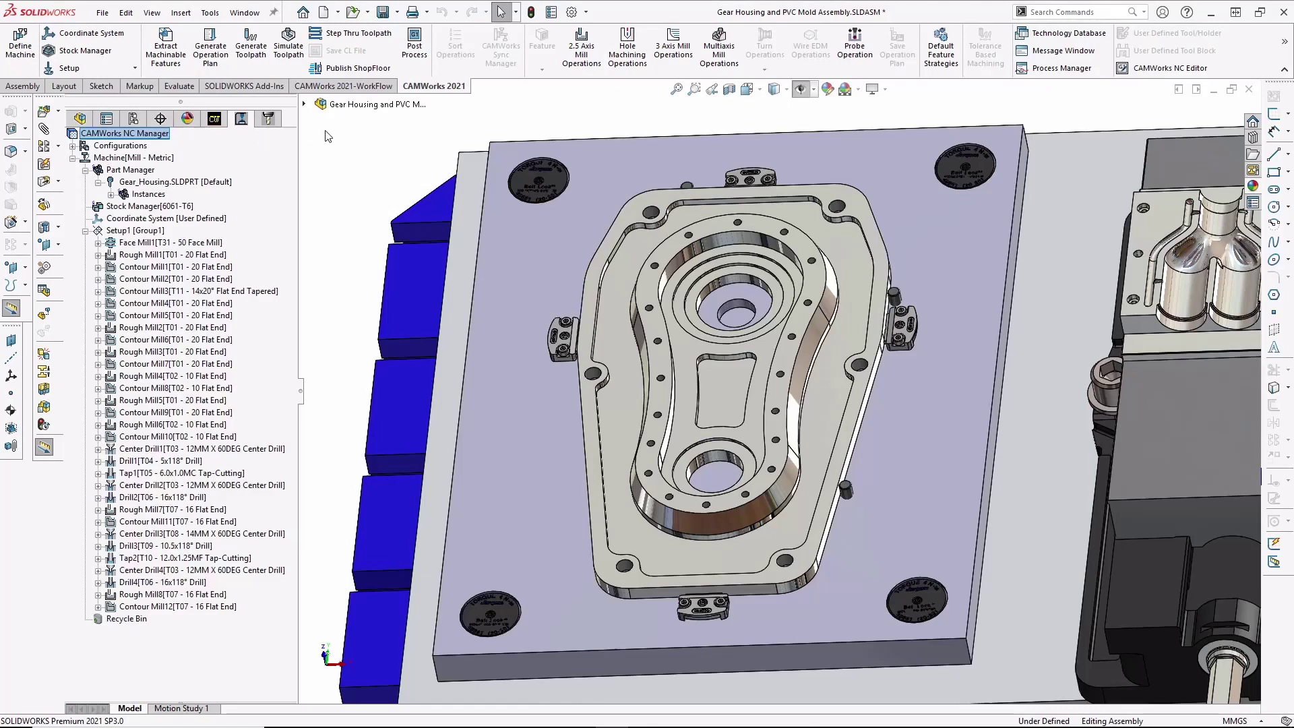
left_click(289, 49)
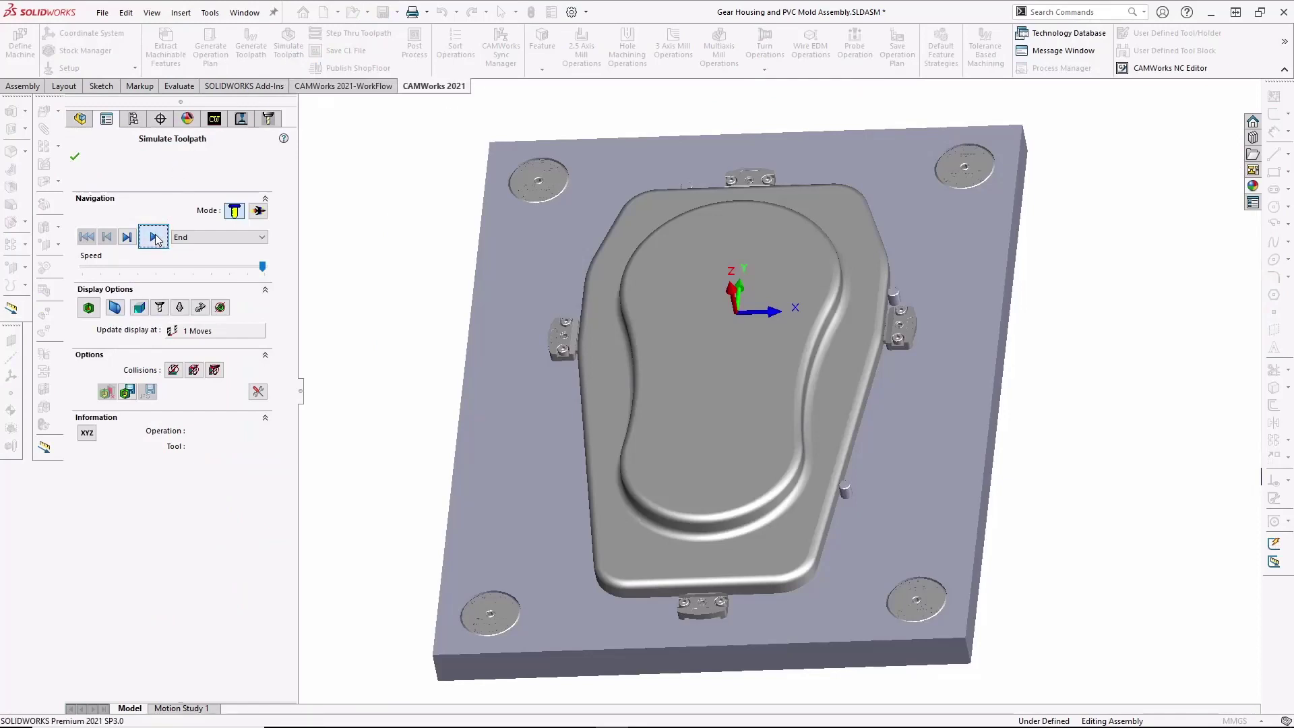
Play the full toolpath simulation, compare the stock against the design in Difference view, then close it.
left_click(153, 237)
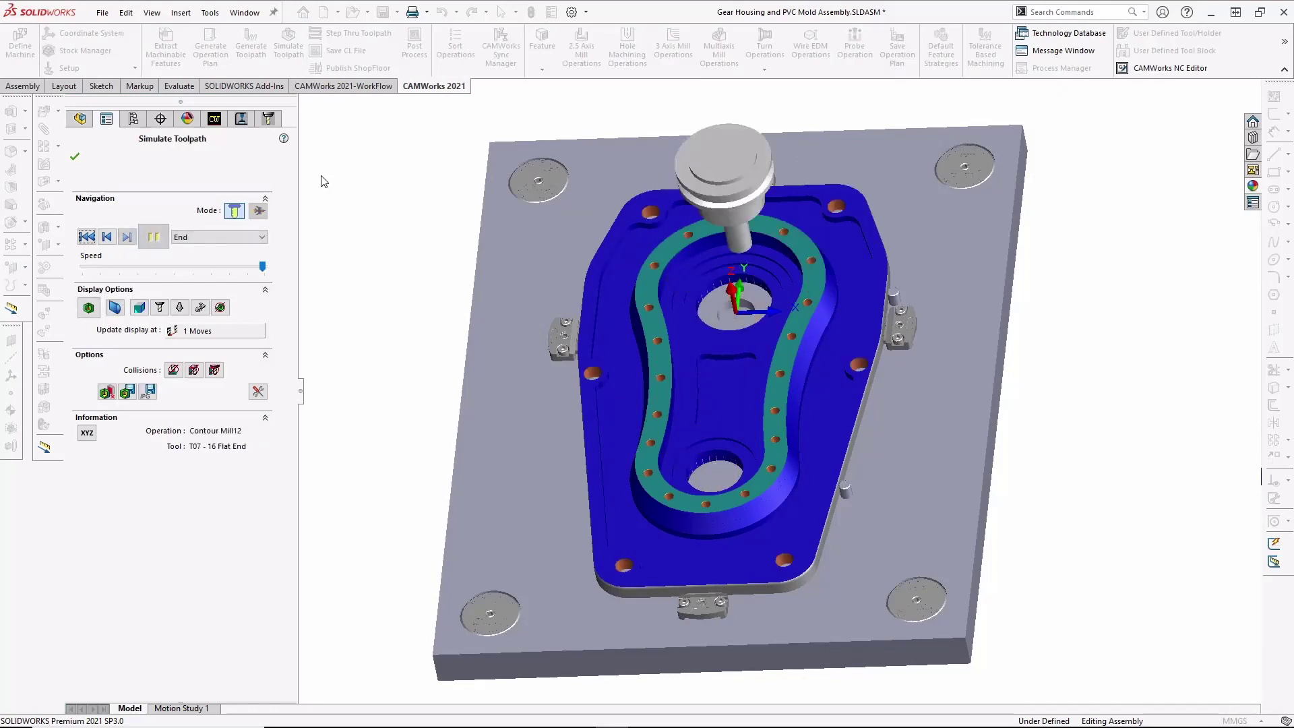
left_click(88, 308)
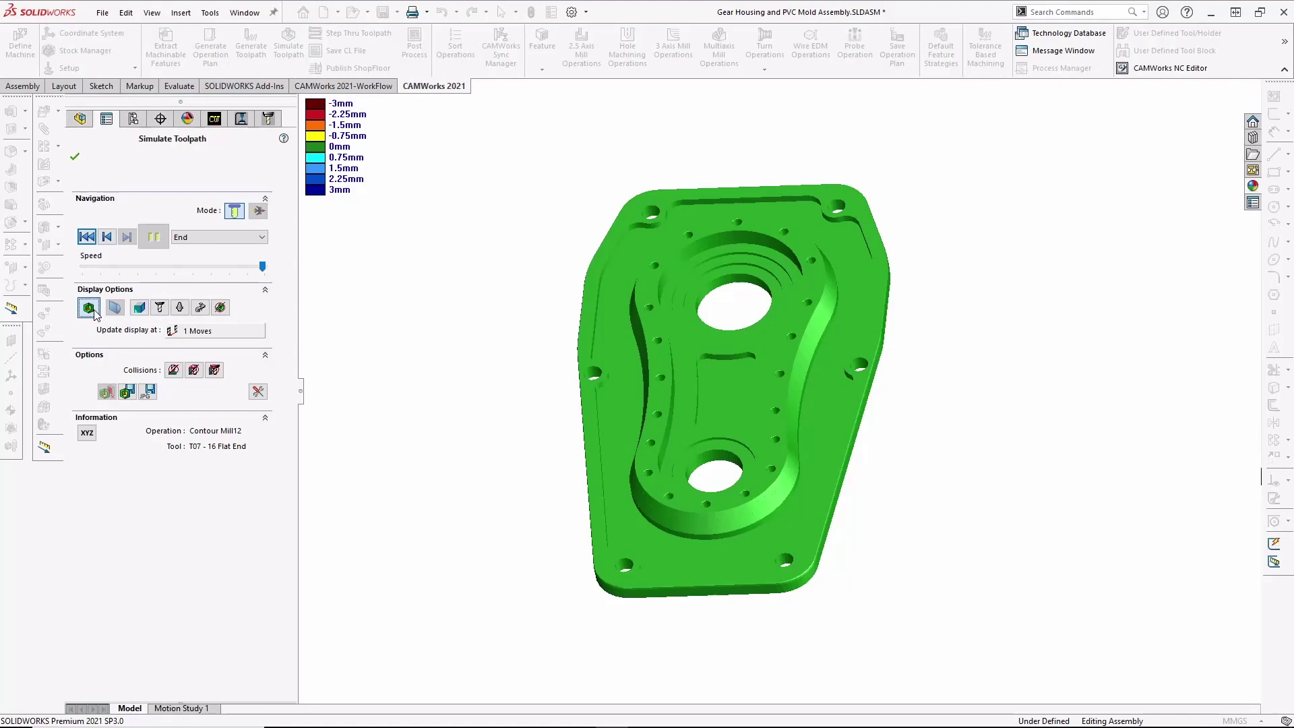
left_click(88, 308)
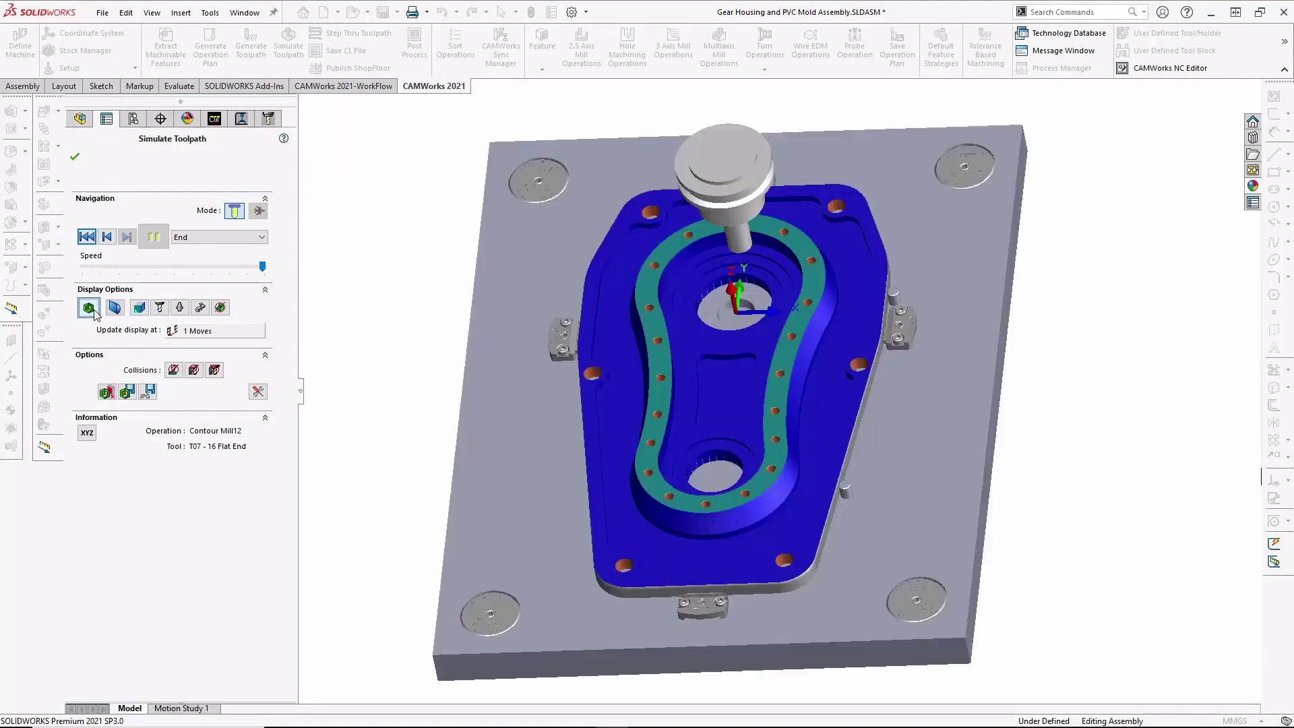
left_click(75, 156)
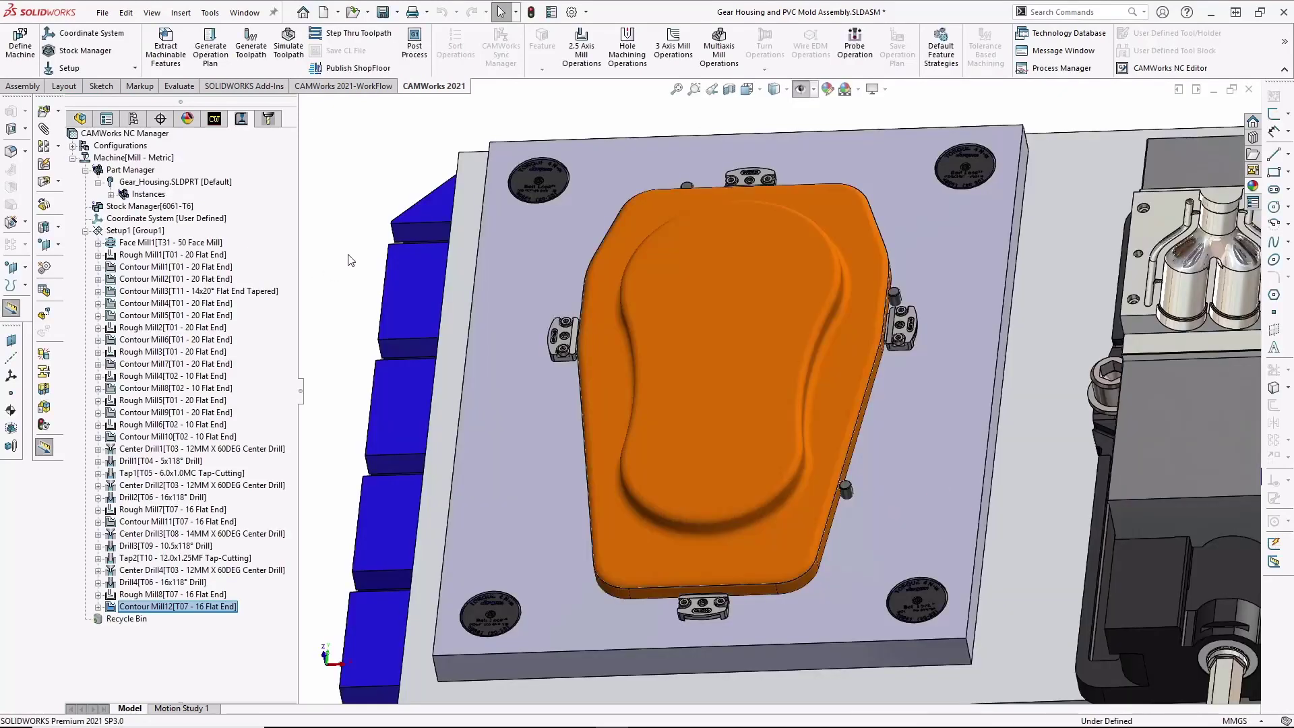
Repost all toolpaths, replacing Gear Housing.txt with the updated 152.39 KB NC code.
left_click(419, 54)
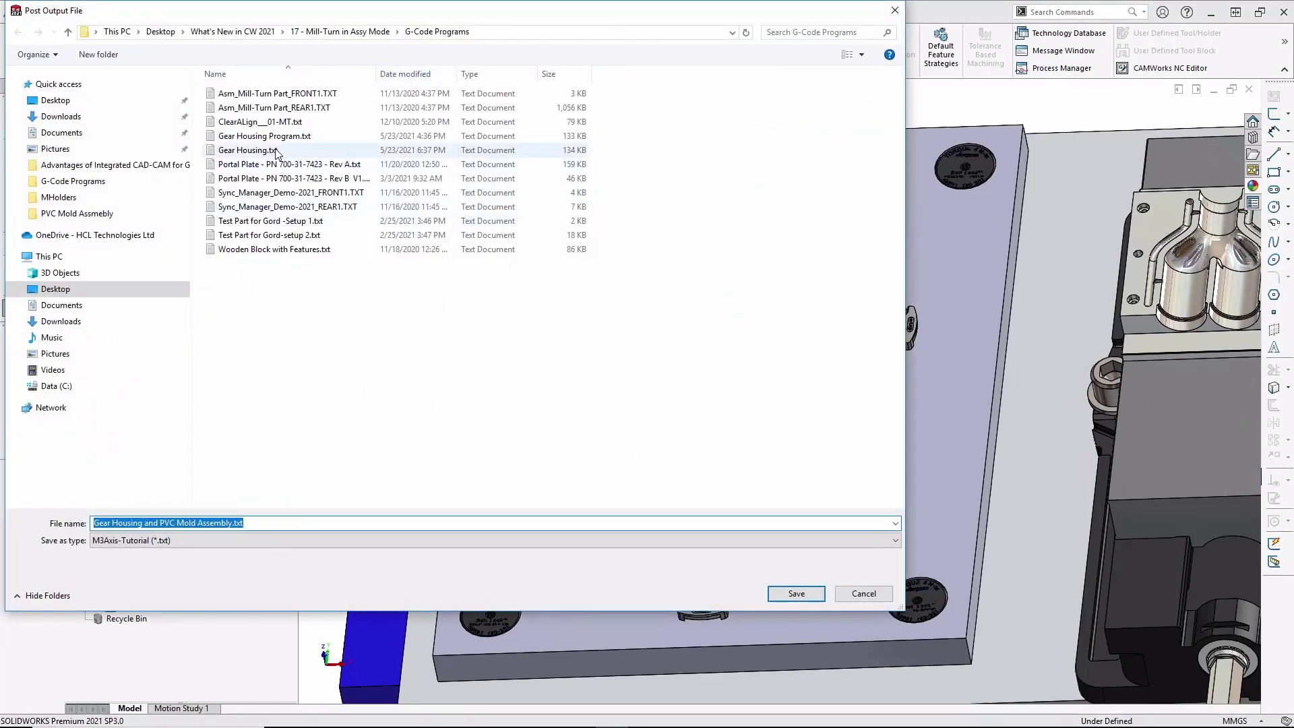
left_click(304, 150)
left_click(797, 594)
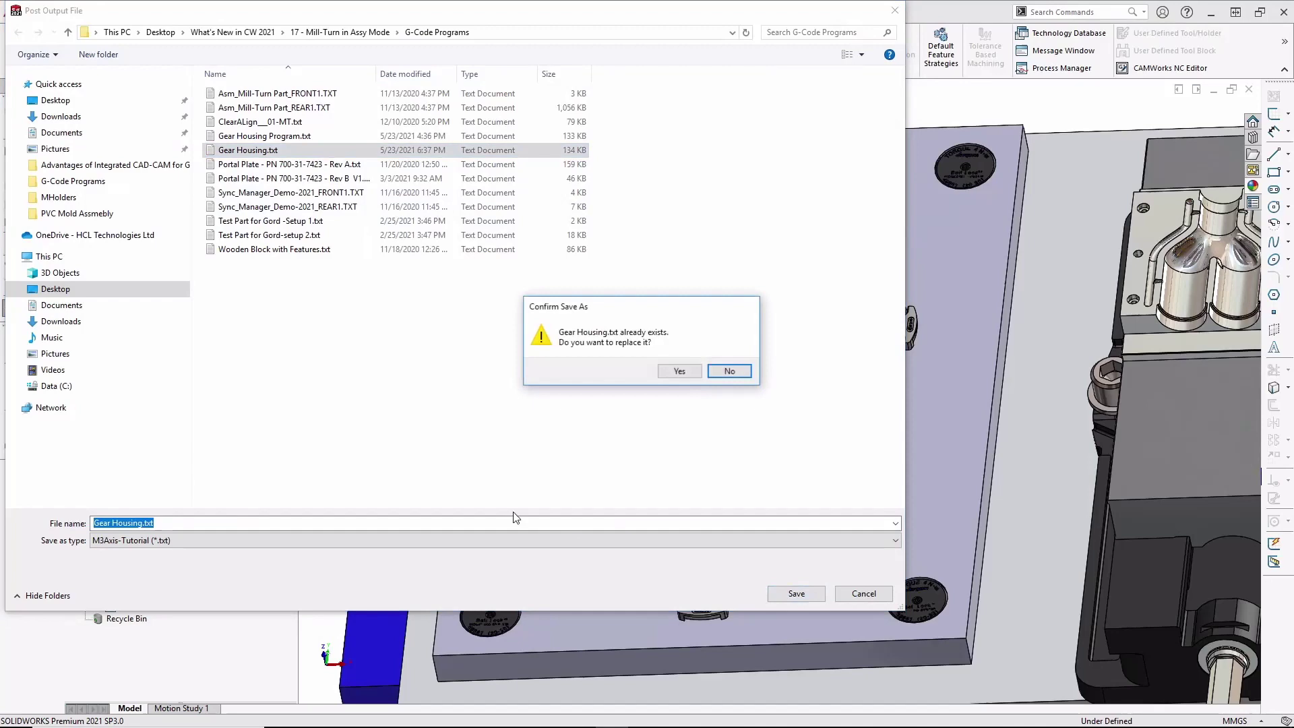
left_click(667, 370)
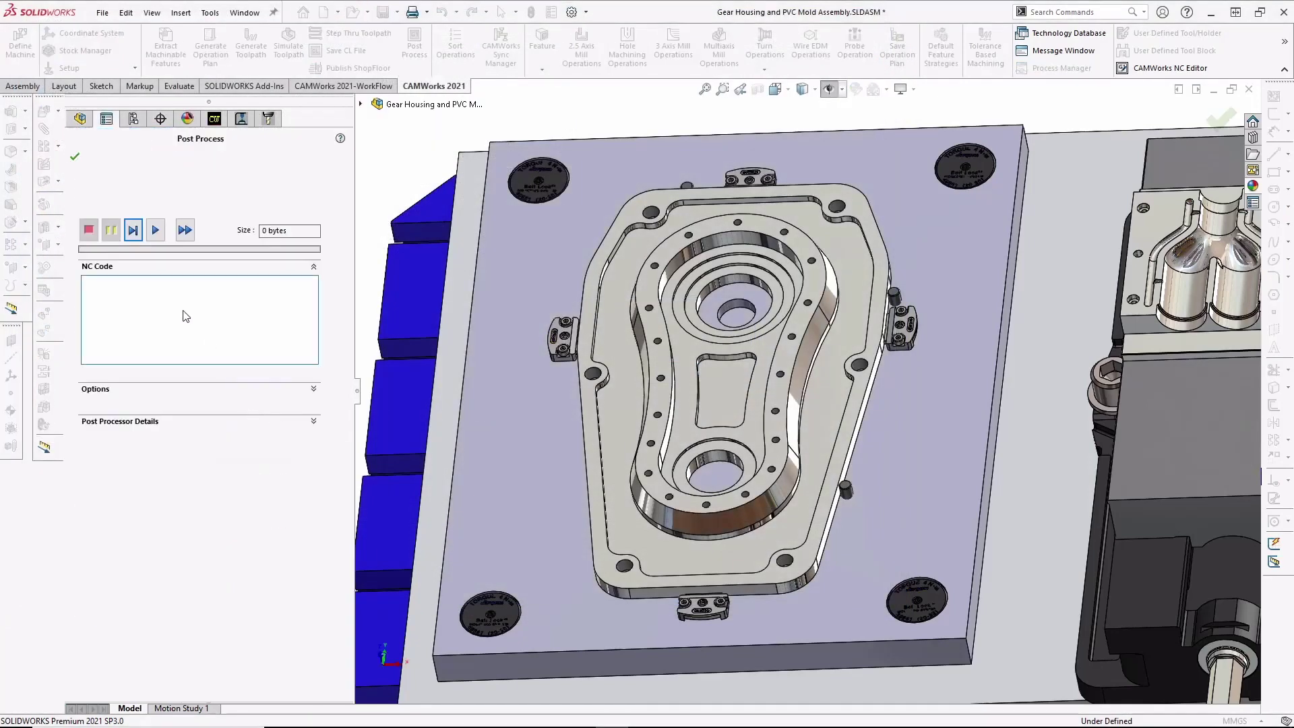
left_click(132, 231)
left_click(157, 230)
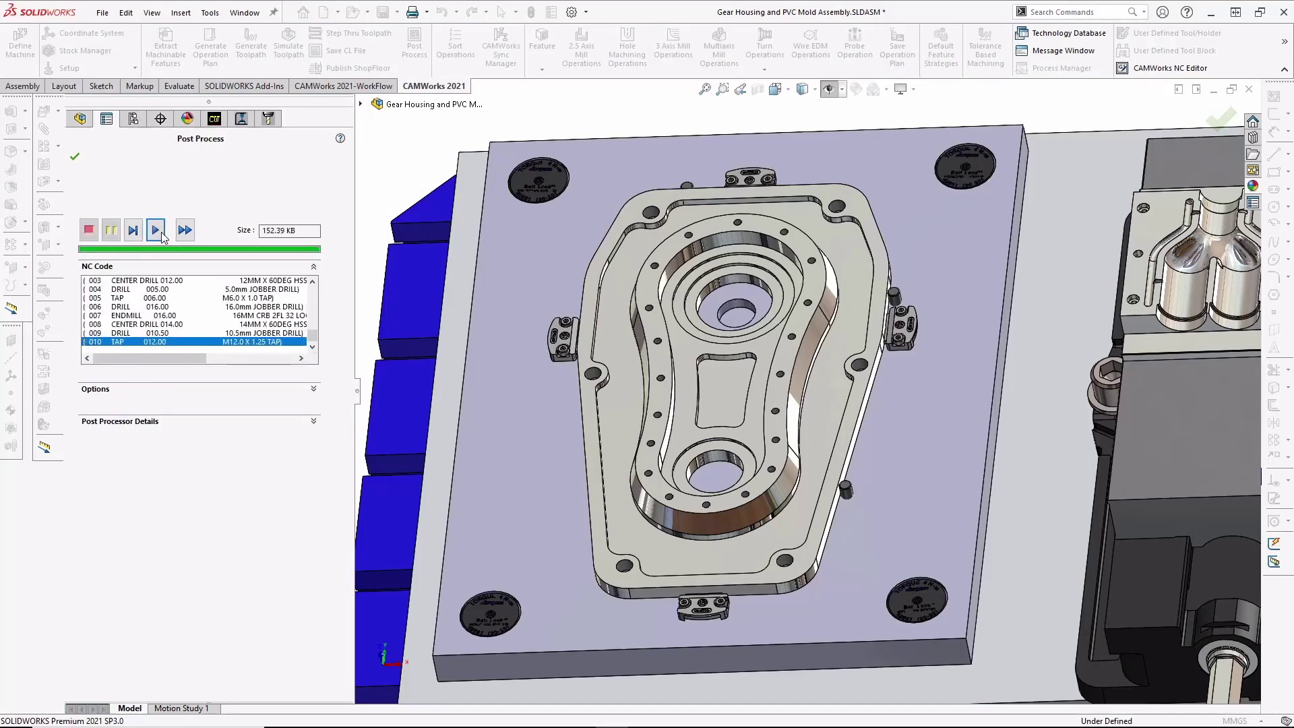
left_click(75, 157)
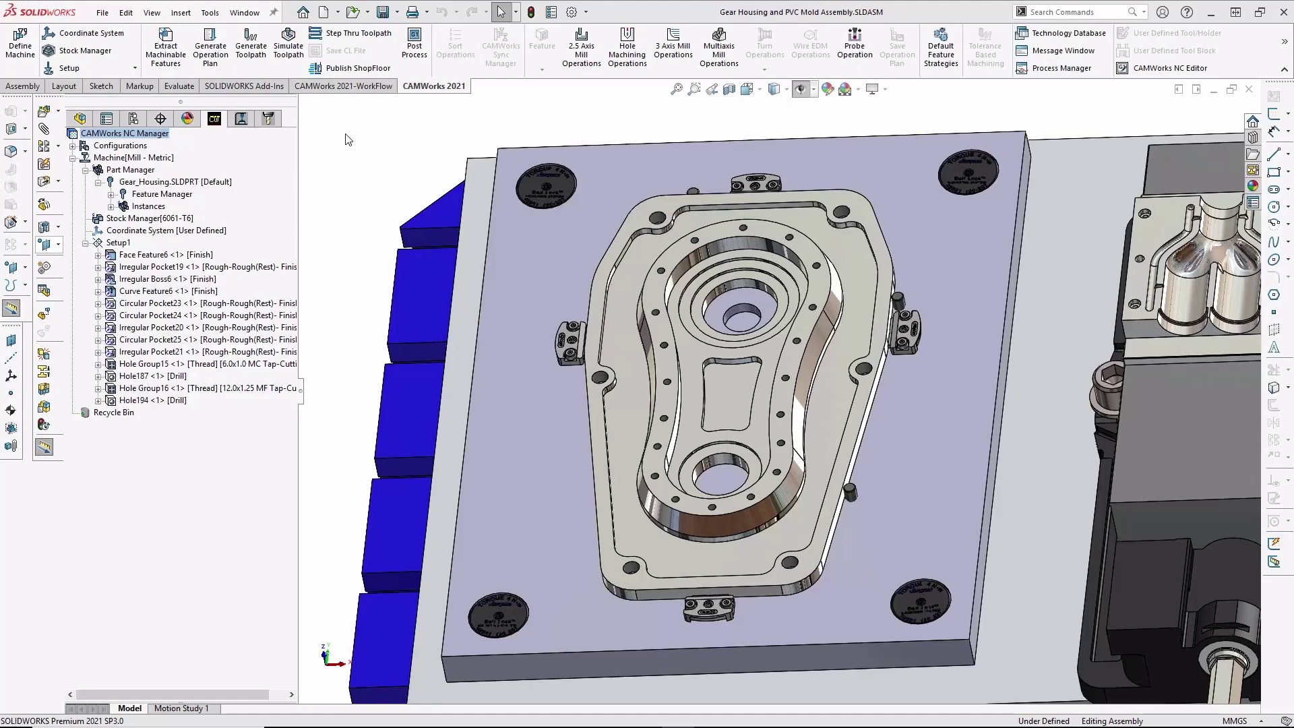
Publish the ShopFloor file without an extra reference file, replacing the old version, and open its folder.
left_click(358, 68)
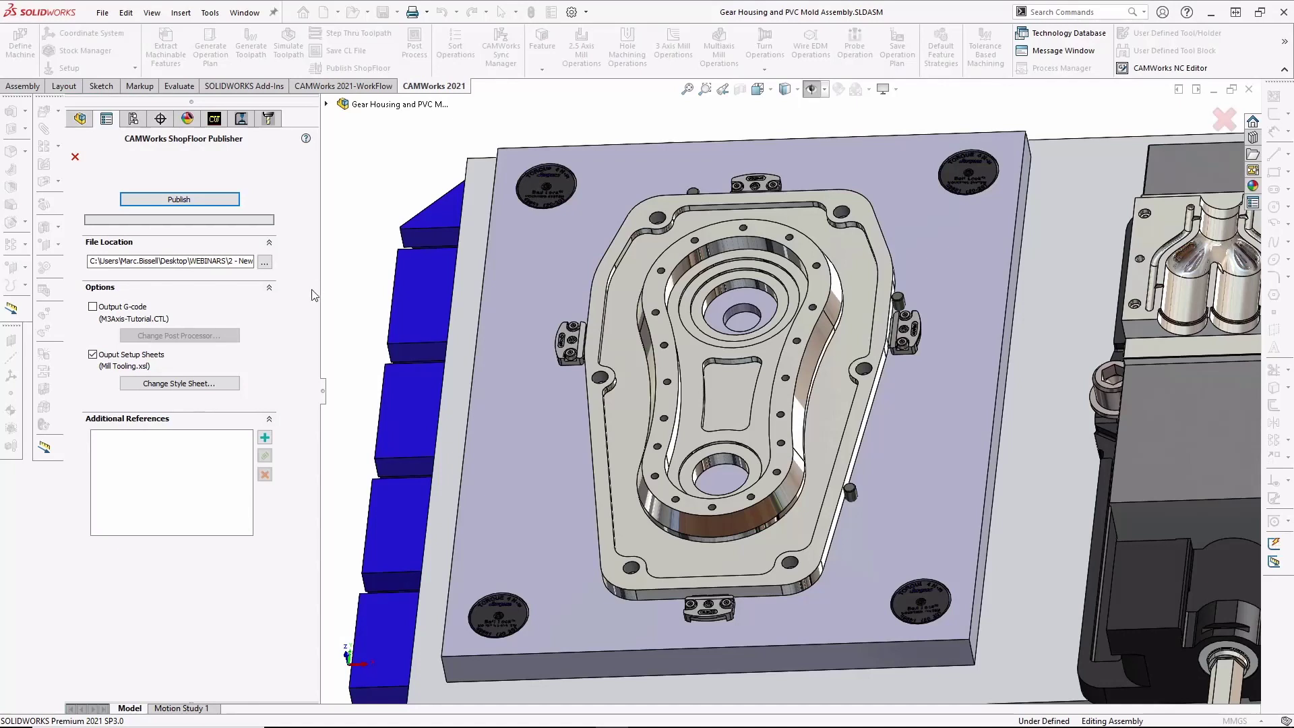
left_click(264, 438)
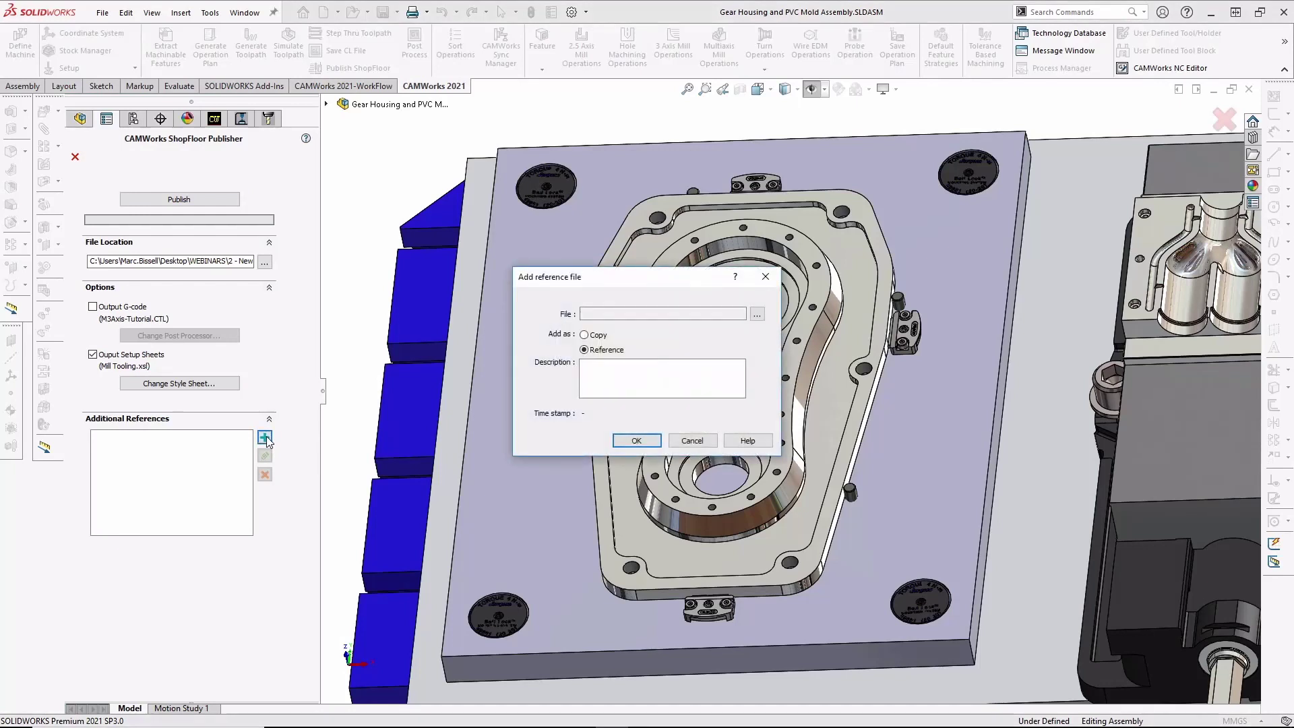
left_click(696, 442)
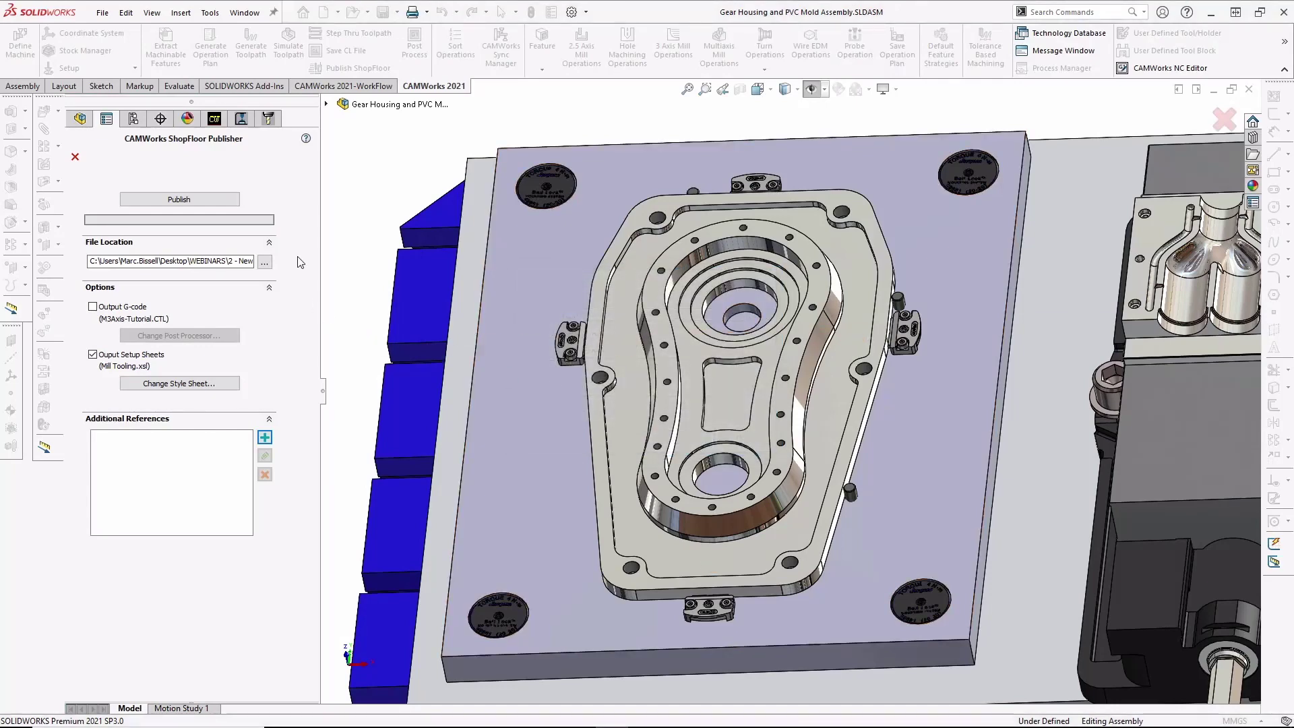
left_click(190, 196)
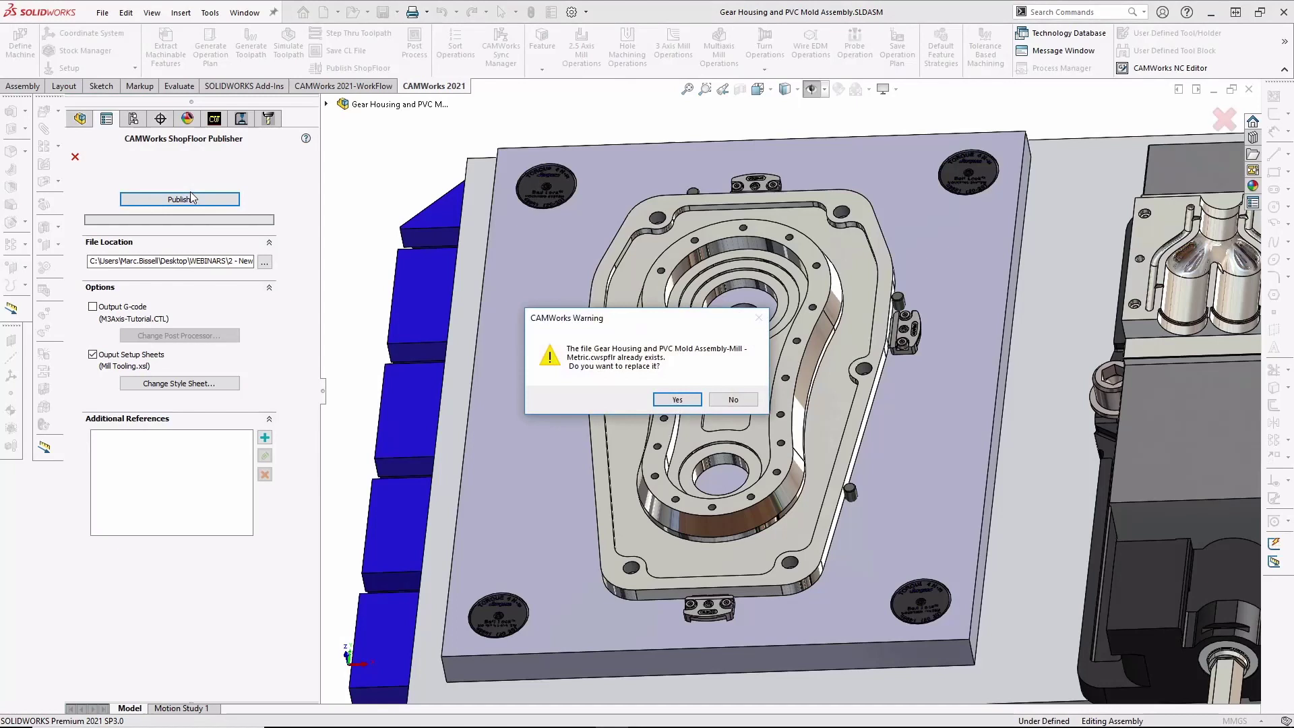
left_click(676, 399)
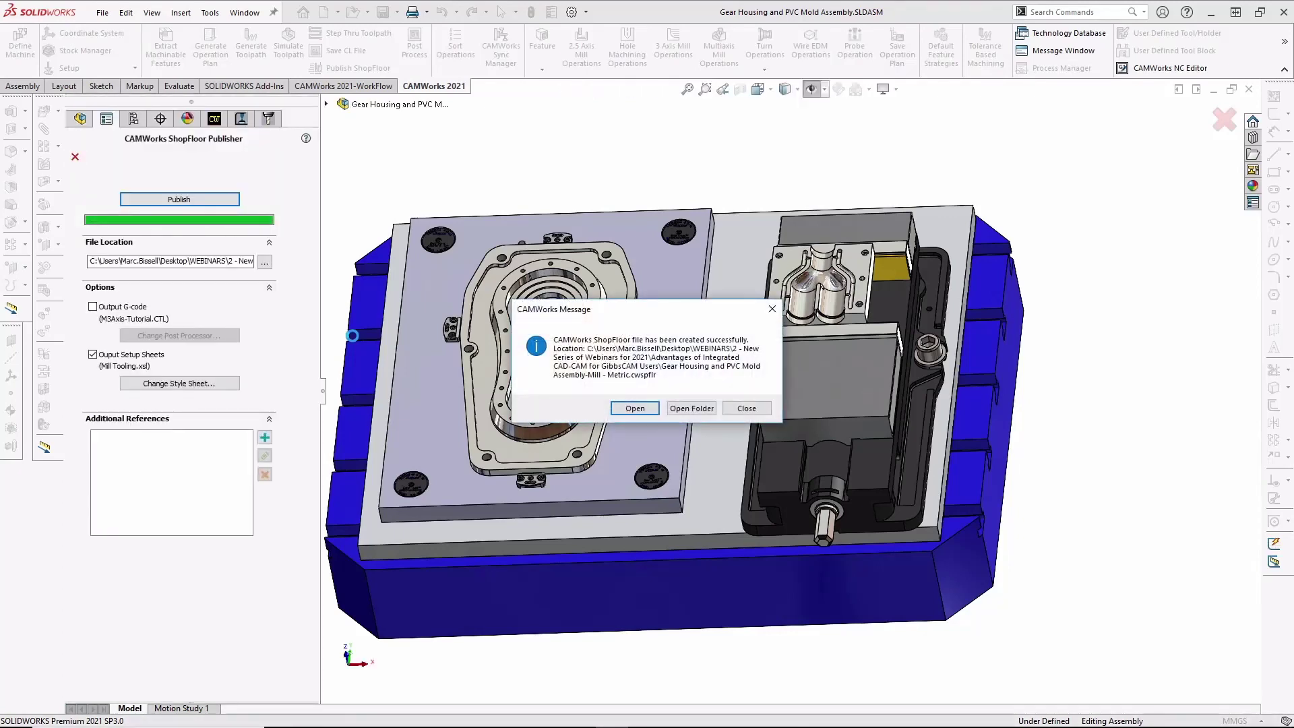
left_click(699, 408)
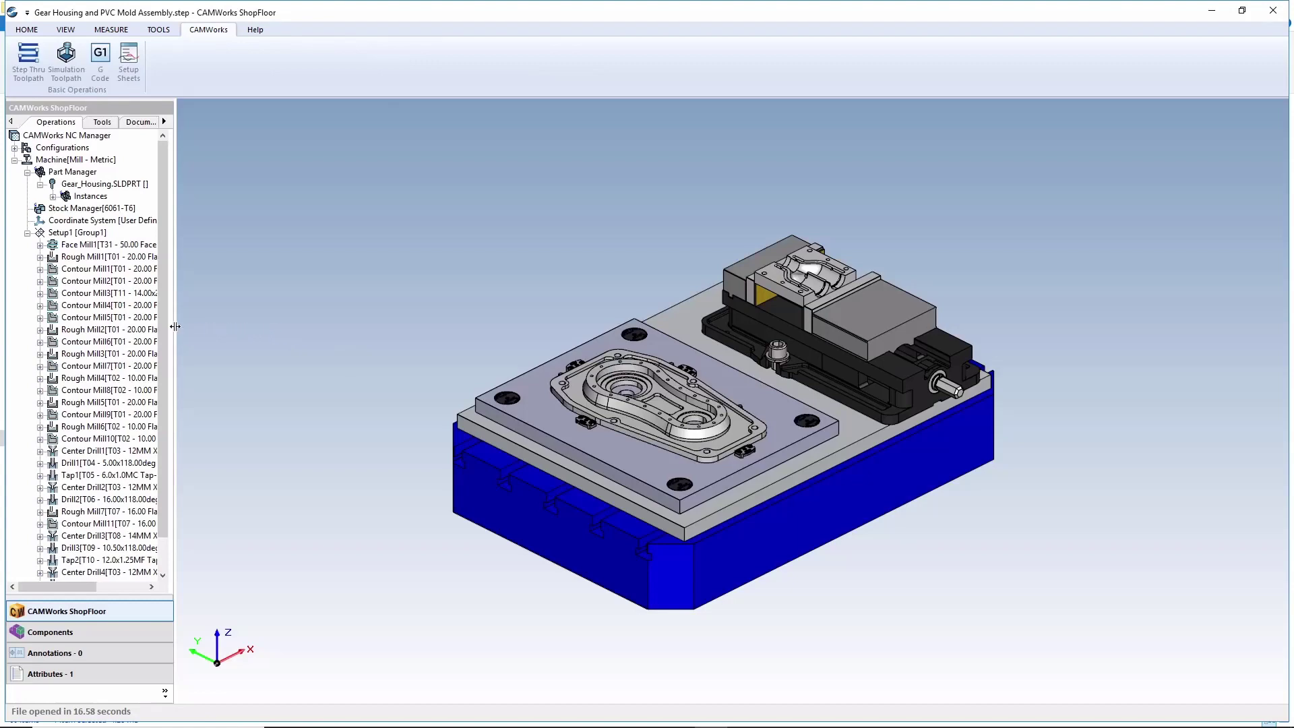
Widen the NC Manager operations tree to show full names and zoom onto the gear housing.
left_click_drag(175, 327, 230, 326)
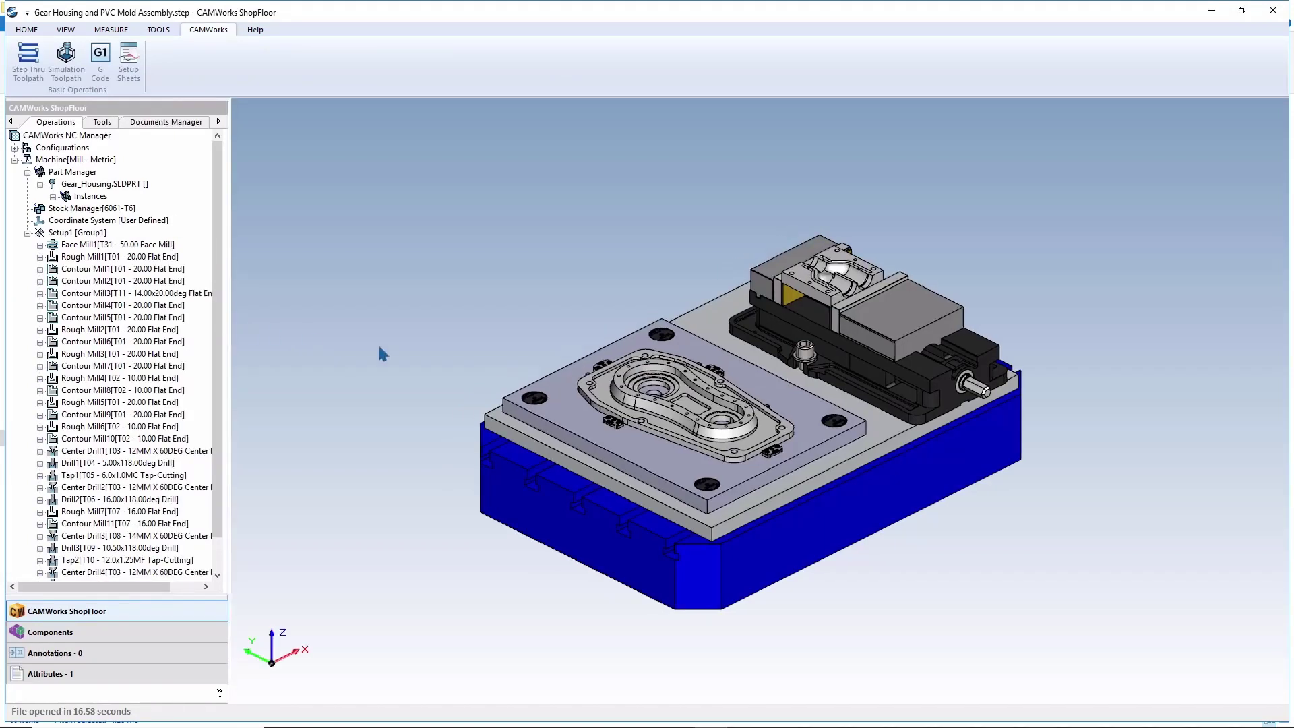
middle_click_drag(905, 483, 720, 484)
scroll(667, 452, "up", 5)
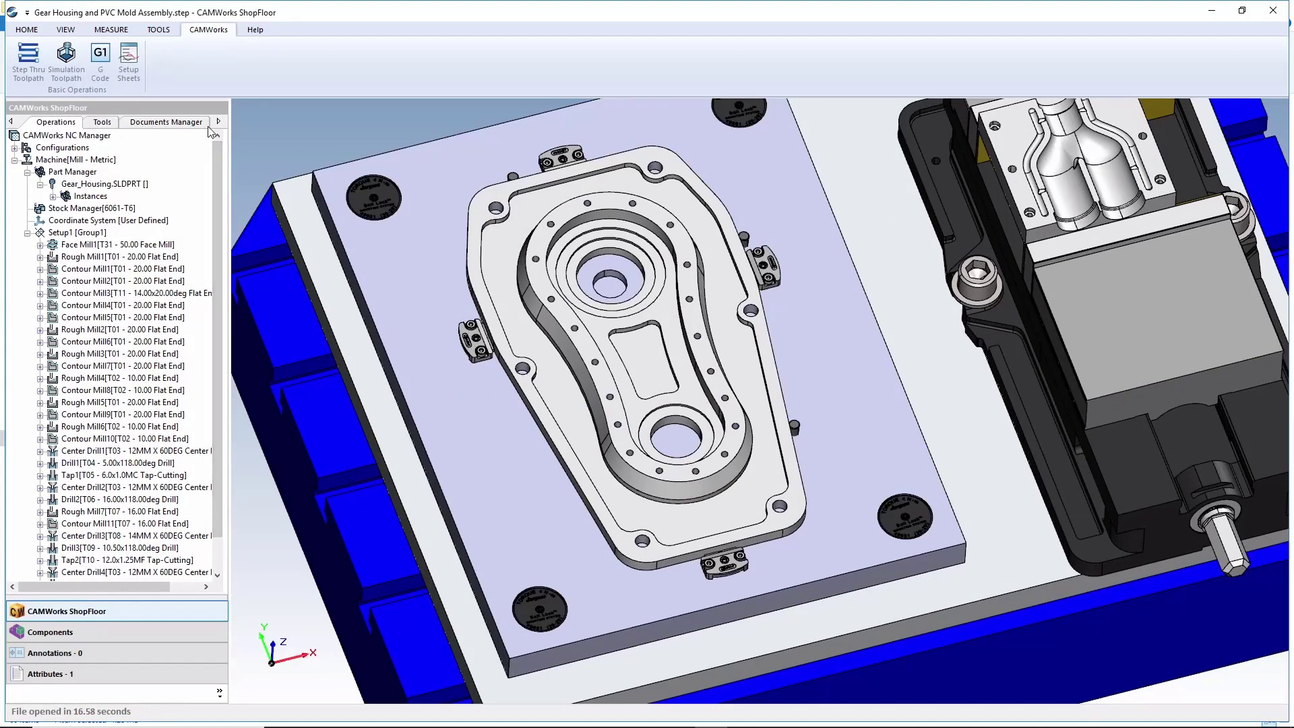
Run the ShopFloor toolpath simulation through Contour Mill12, compare against the design part, then close it.
left_click(75, 82)
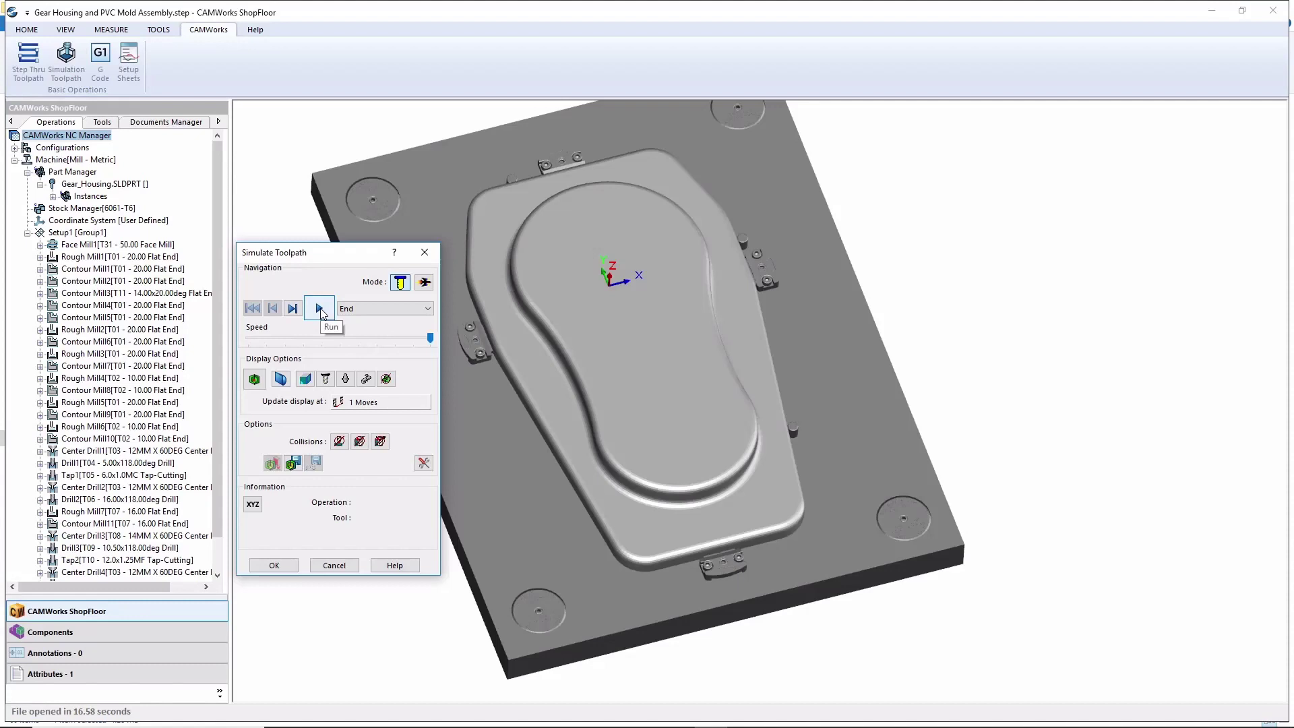
left_click_drag(329, 257, 1157, 202)
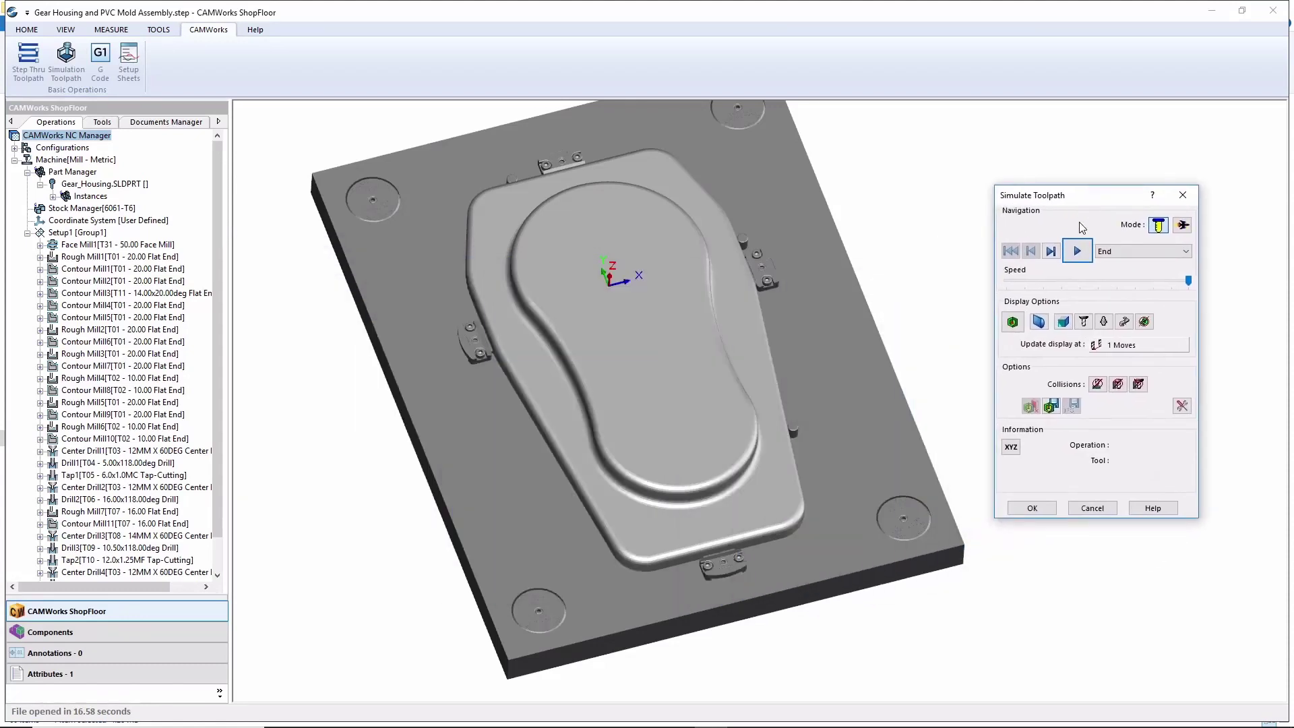
left_click(1078, 253)
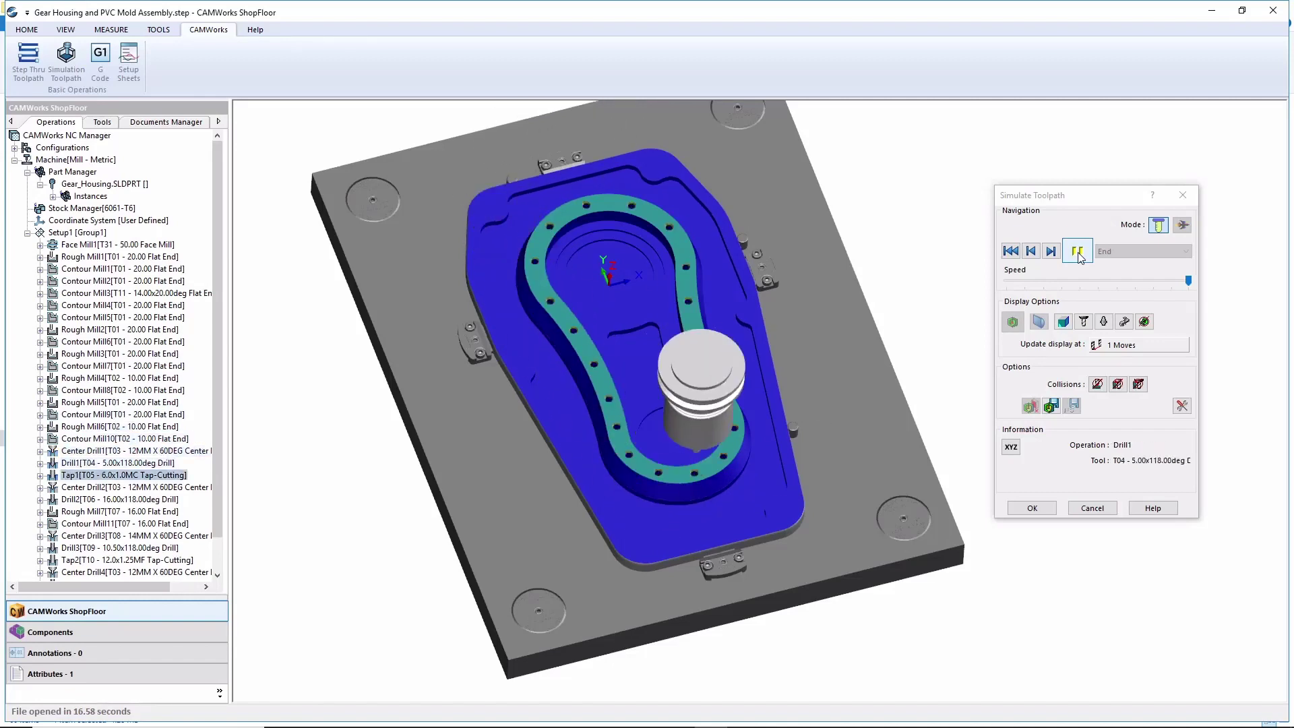
left_click(1012, 322)
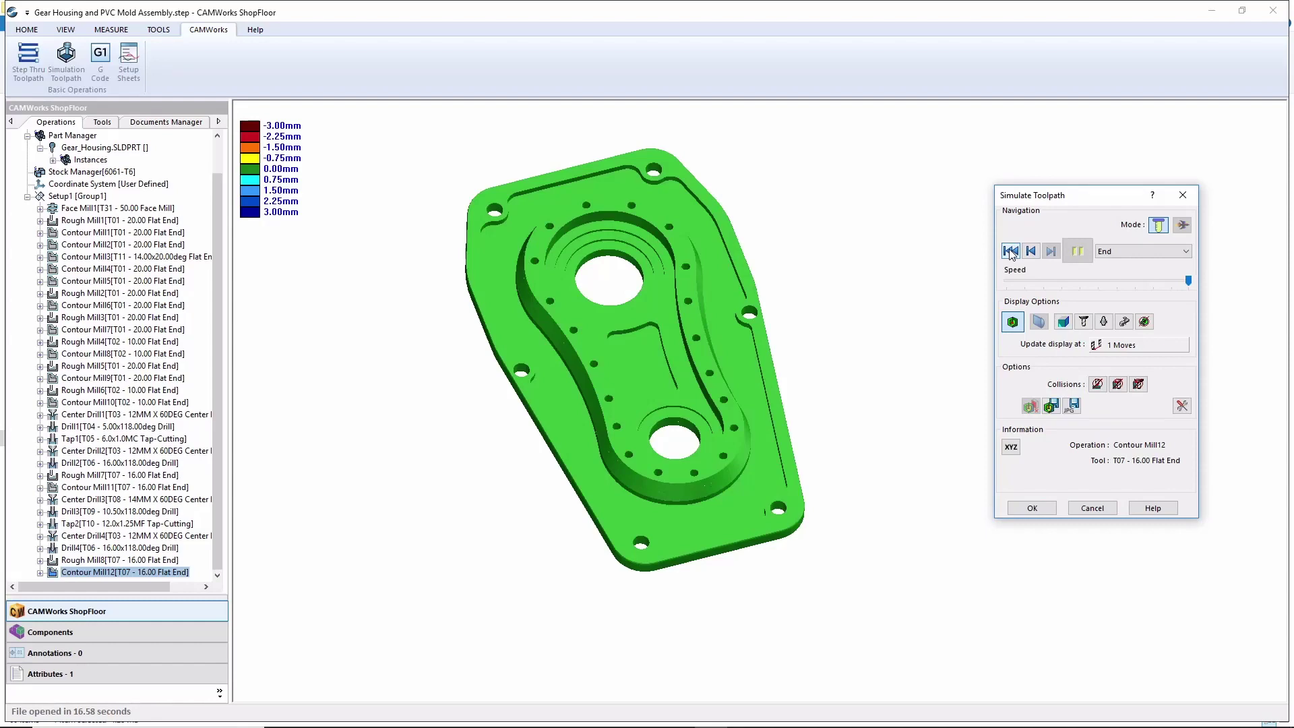
left_click(1033, 508)
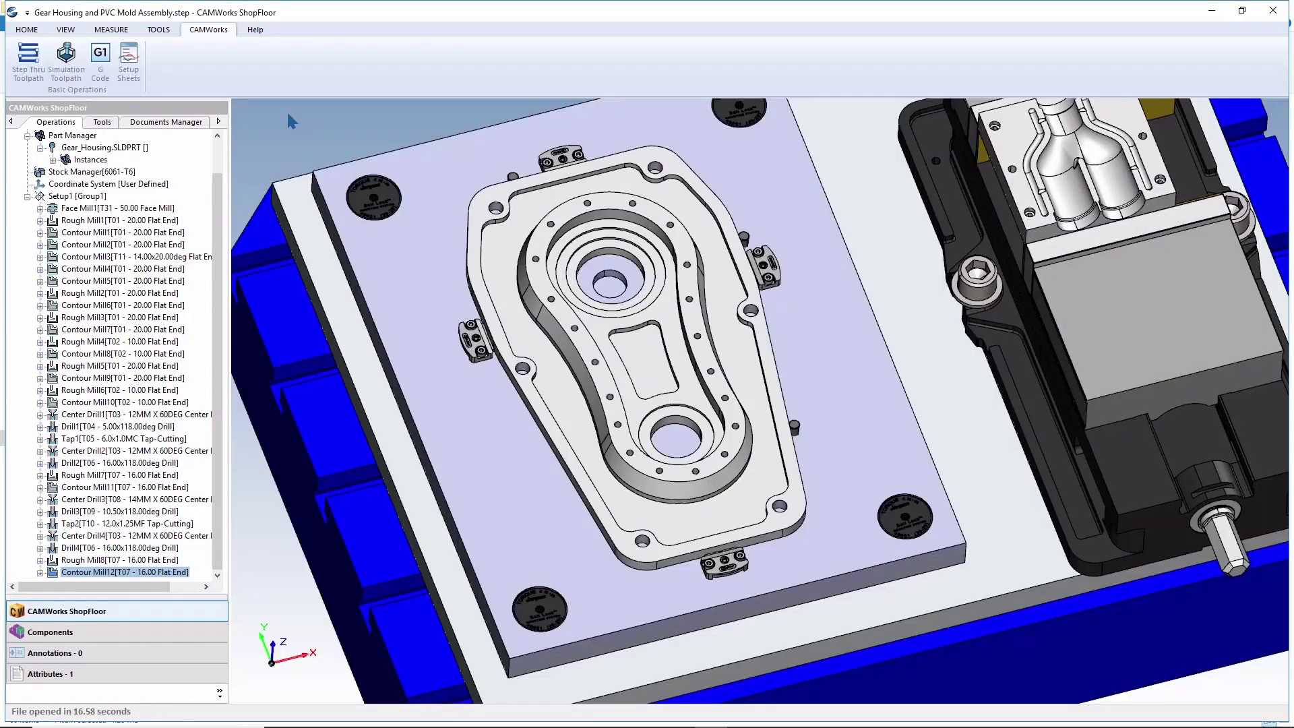
Scroll the setup sheet's tool table to the last tool, close it, and show Tool Crib 2 (Metric).
left_click(124, 78)
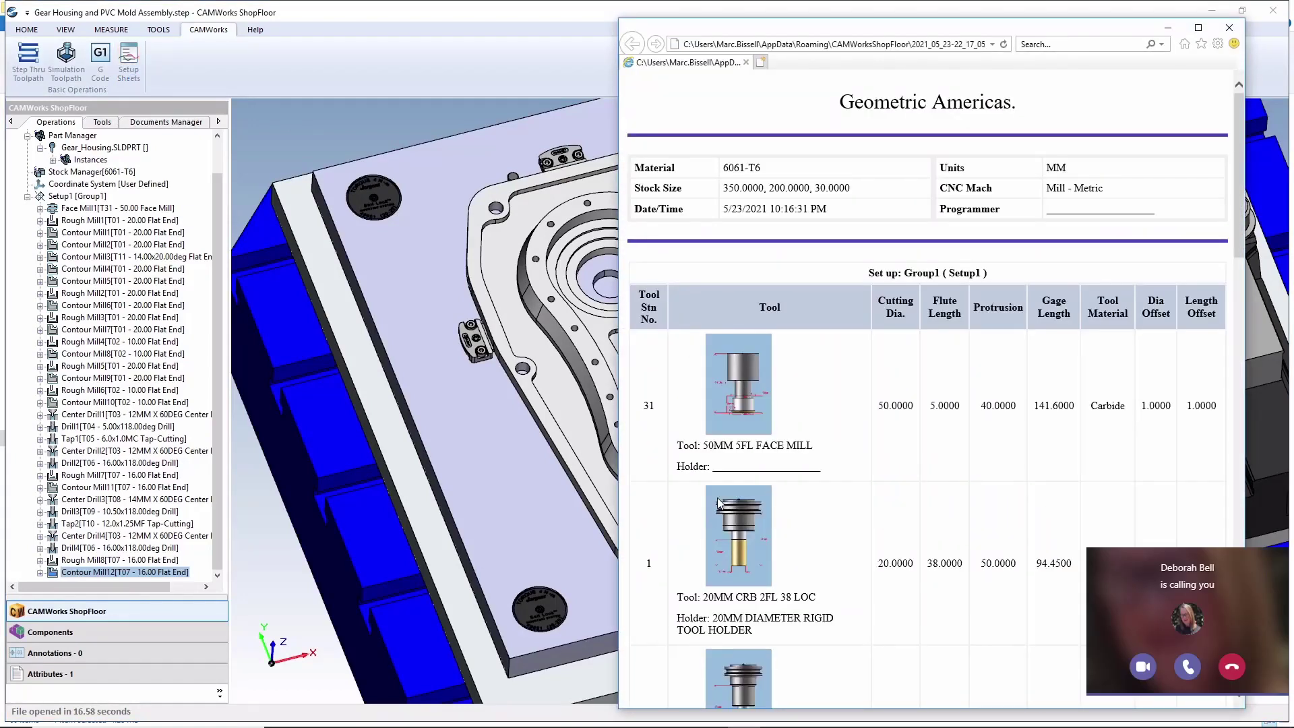
scroll(833, 470, "down", 8)
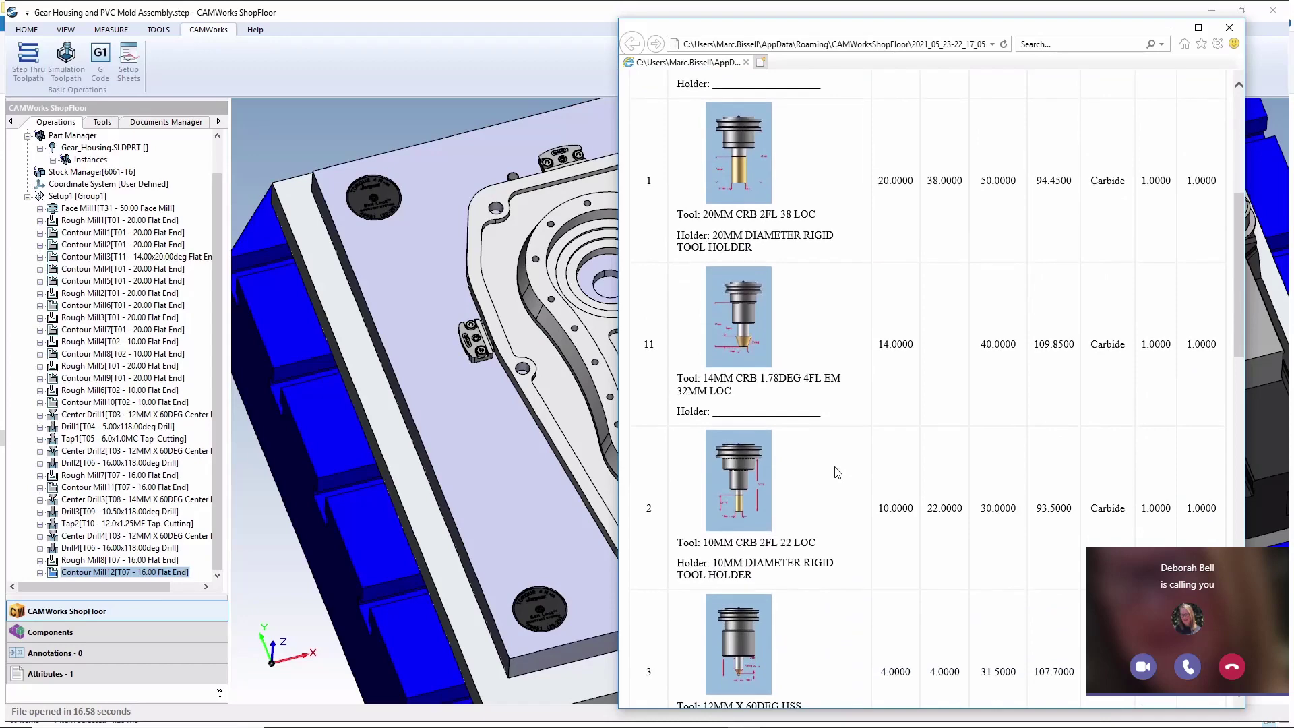
scroll(838, 474, "down", 8)
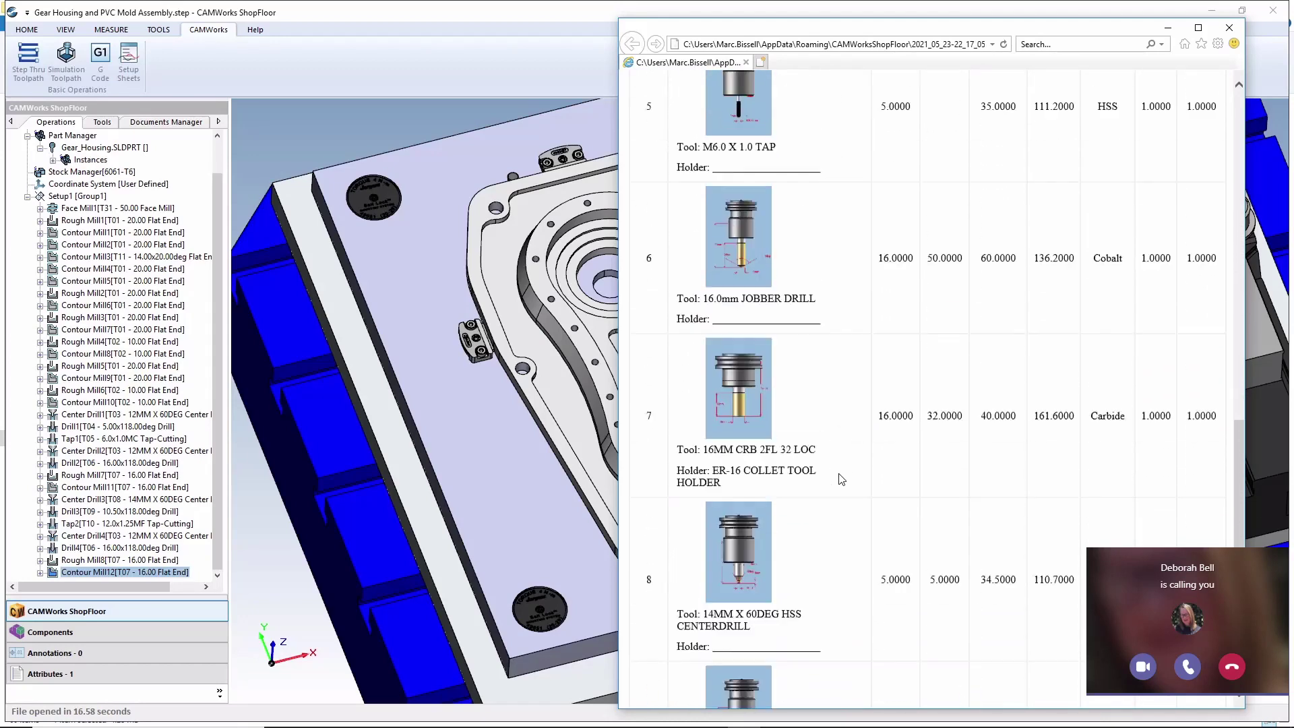
scroll(841, 479, "down", 4)
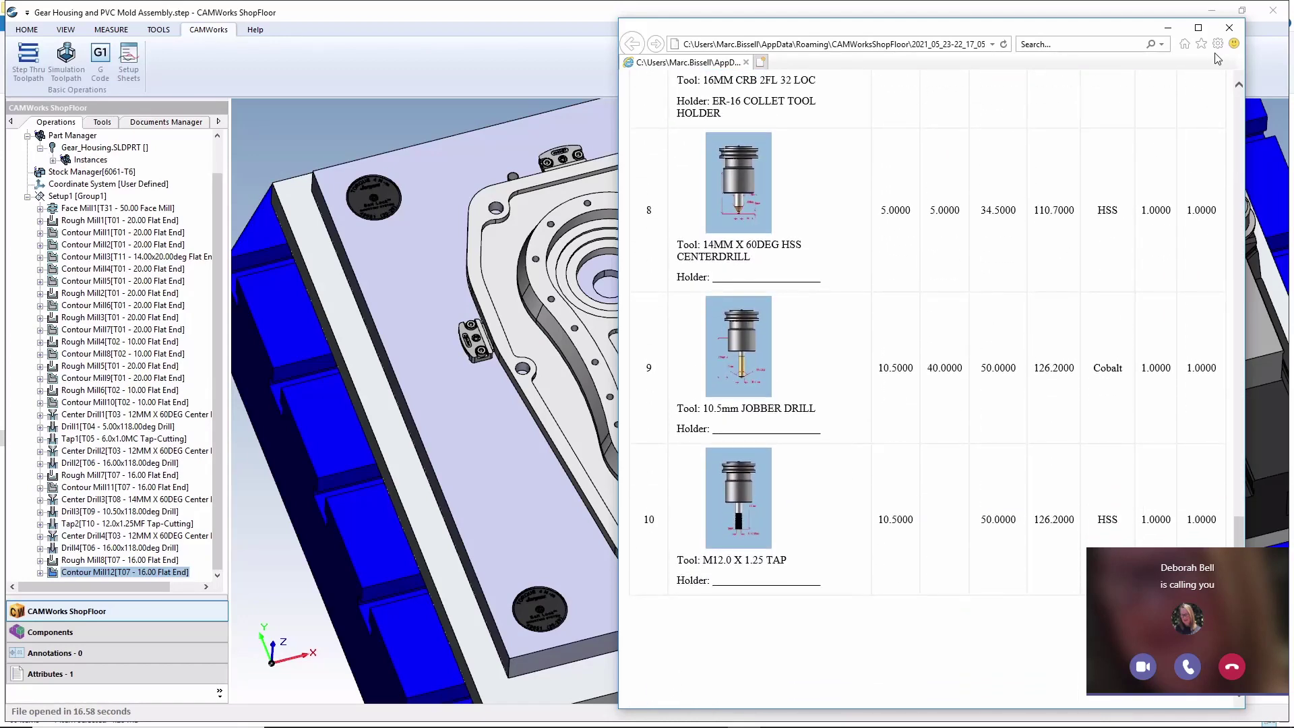
left_click(1229, 30)
left_click(102, 124)
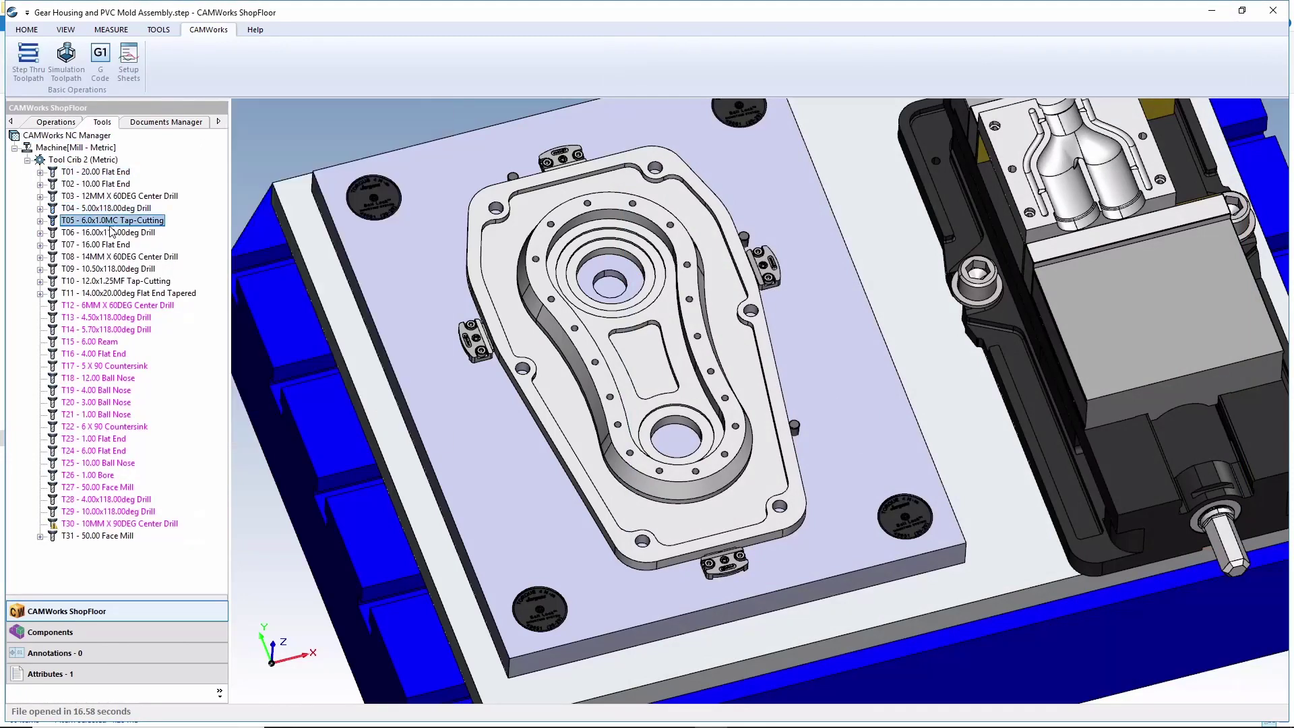
Preview tool T07 16.00 Flat End from below, showing its 75, 32 and 16 mm dimensions enlarged.
mouse_move(112, 221)
left_click_drag(345, 281, 382, 303)
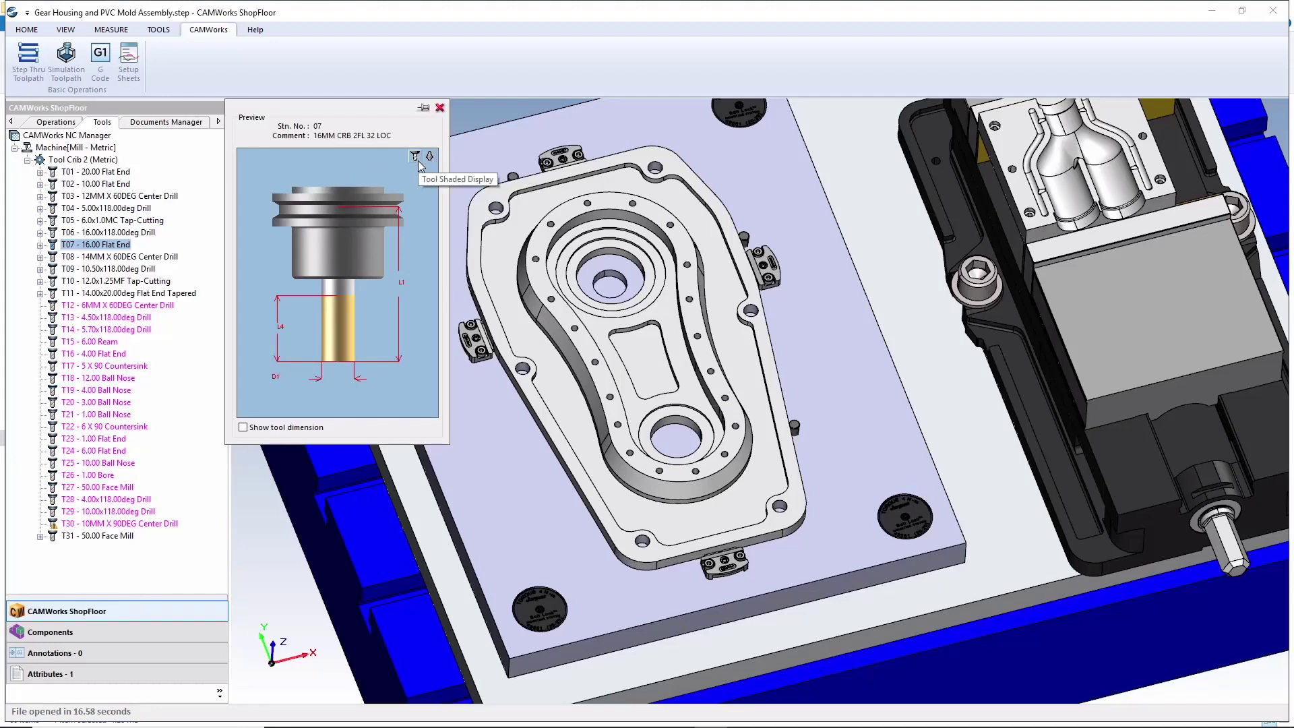
left_click(264, 429)
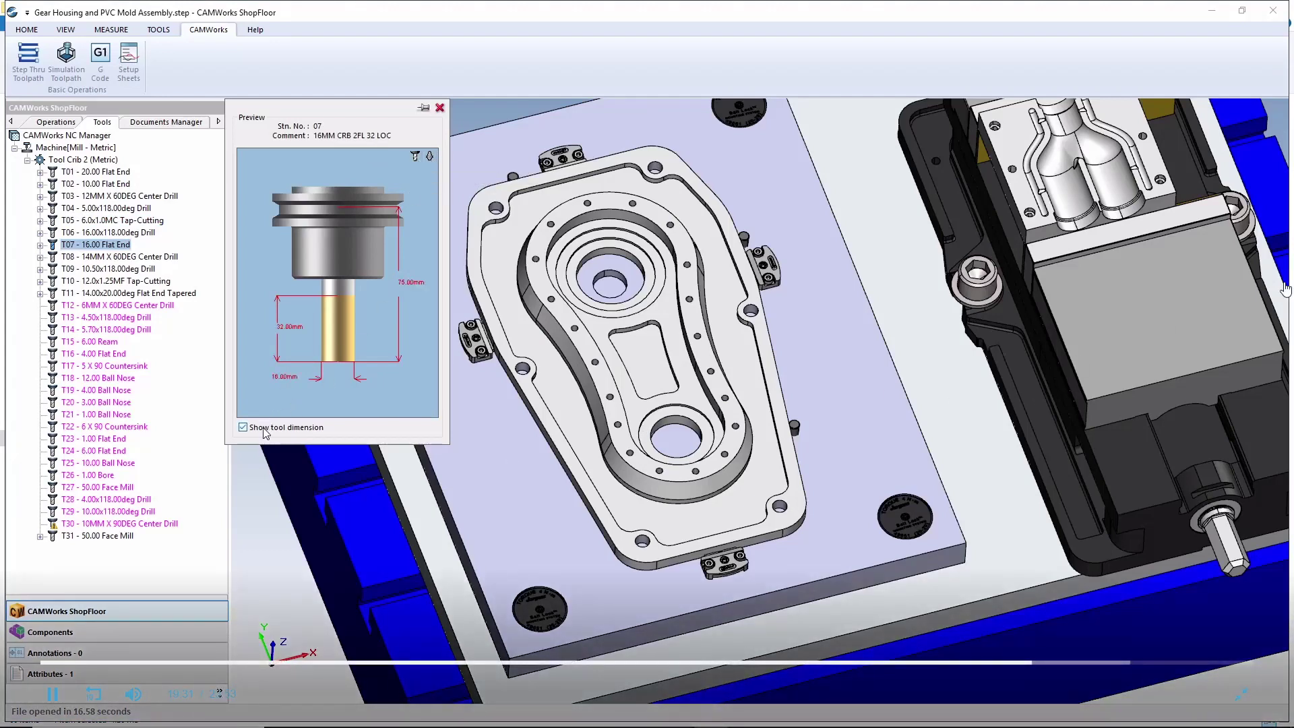
scroll(324, 306, "up", 1)
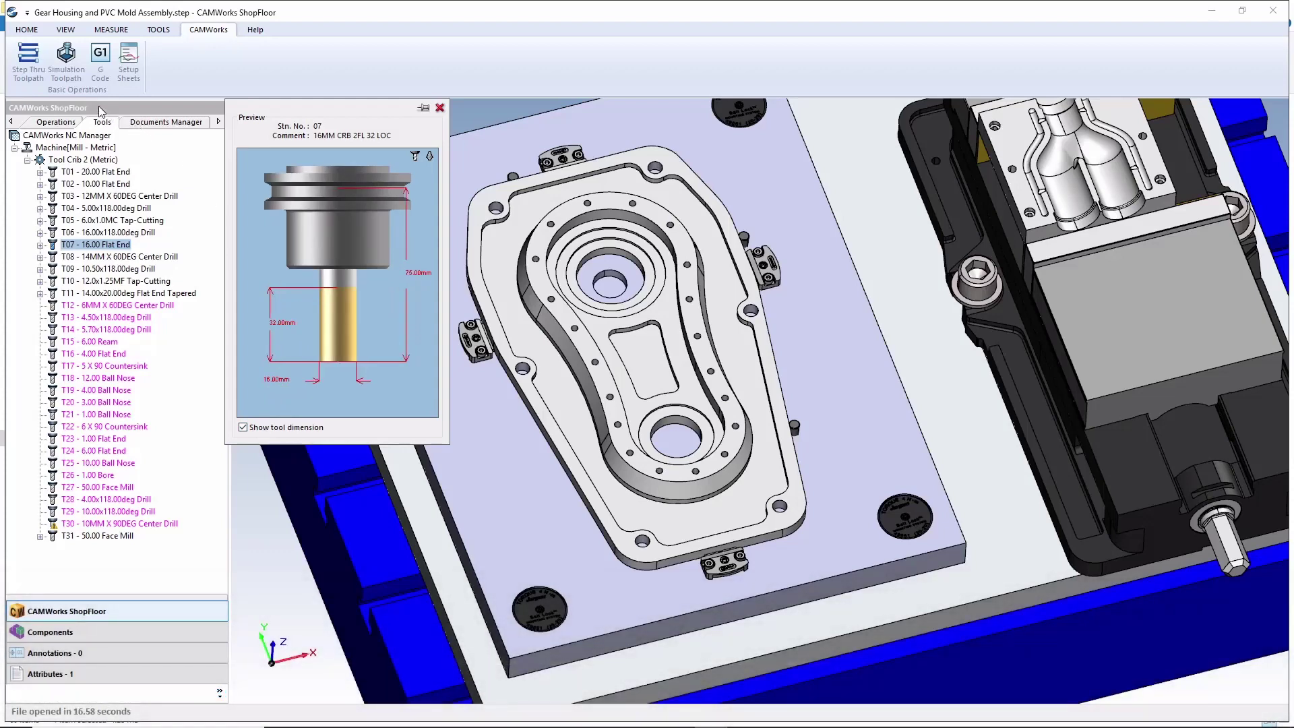
Step through Face Mill1 eleven moves, then play on into Rough Mill1's T01 20.00 Flat End helical path.
left_click(29, 64)
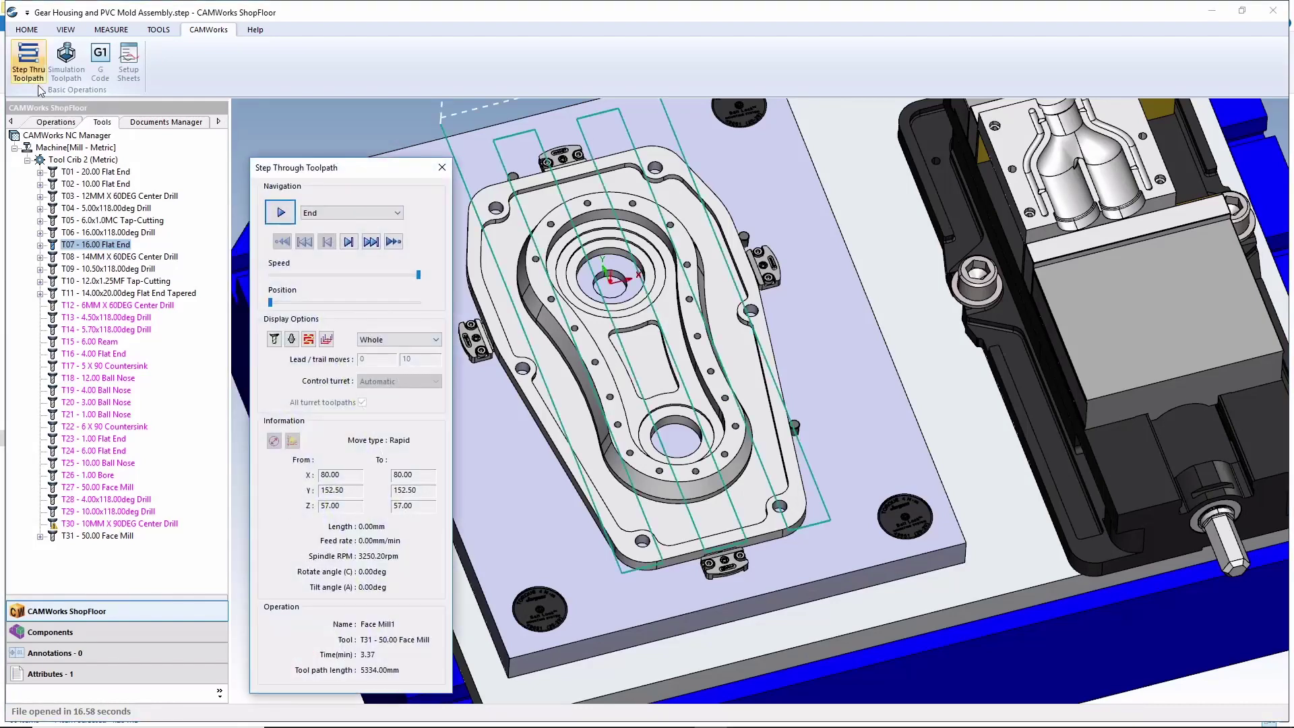
left_click(348, 242)
left_click(348, 242)
left_click(349, 241)
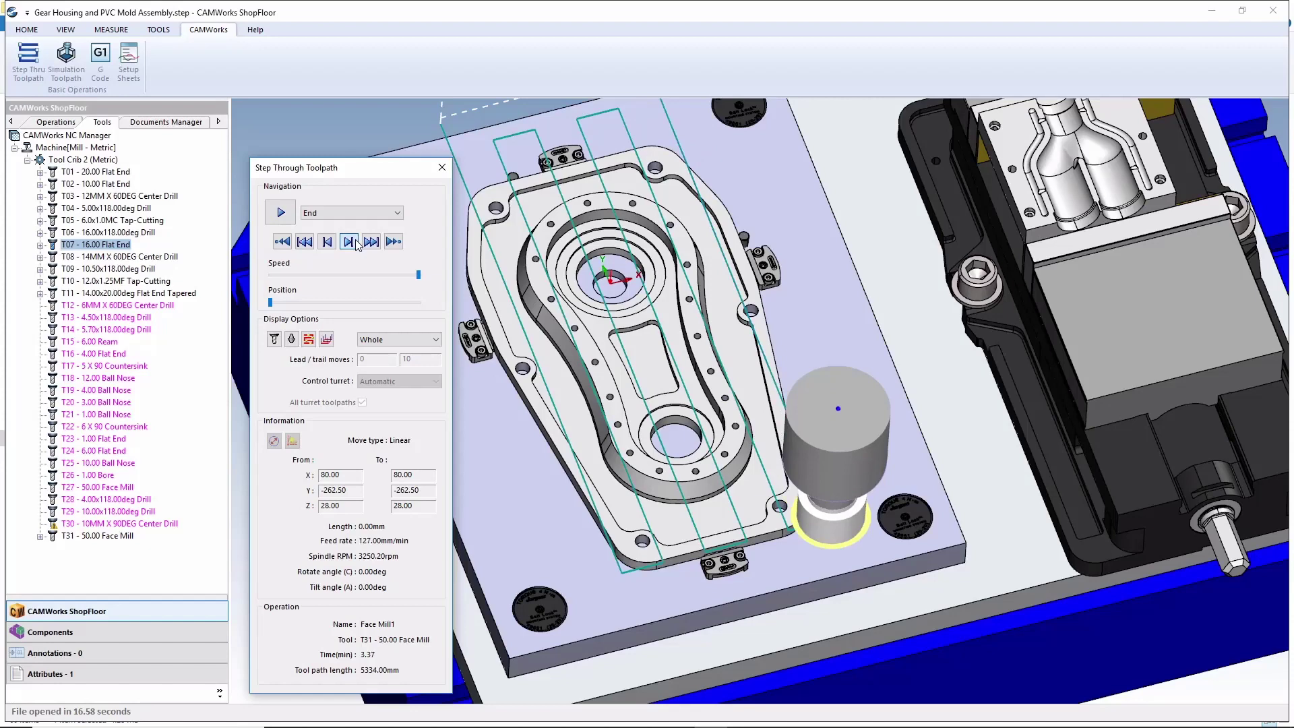
left_click(349, 242)
left_click(349, 242)
left_click(349, 242)
left_click(348, 242)
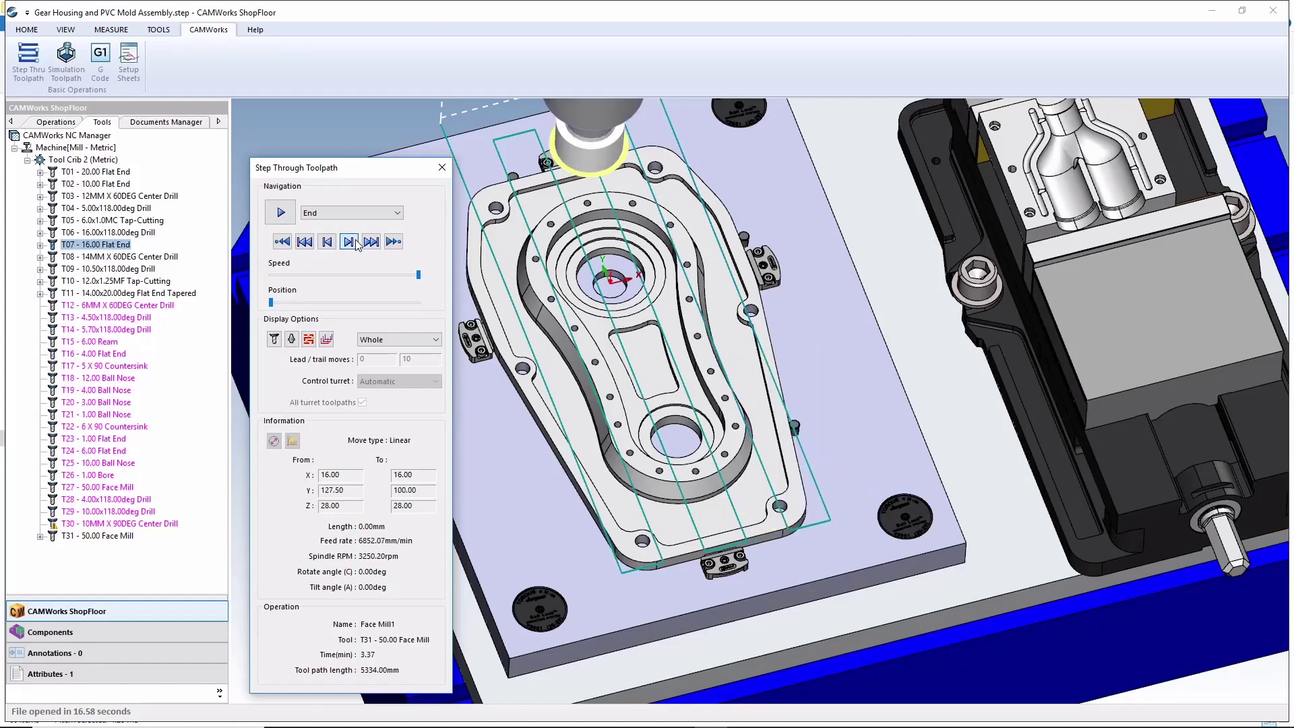
left_click(348, 241)
left_click(349, 242)
left_click(348, 242)
left_click(349, 242)
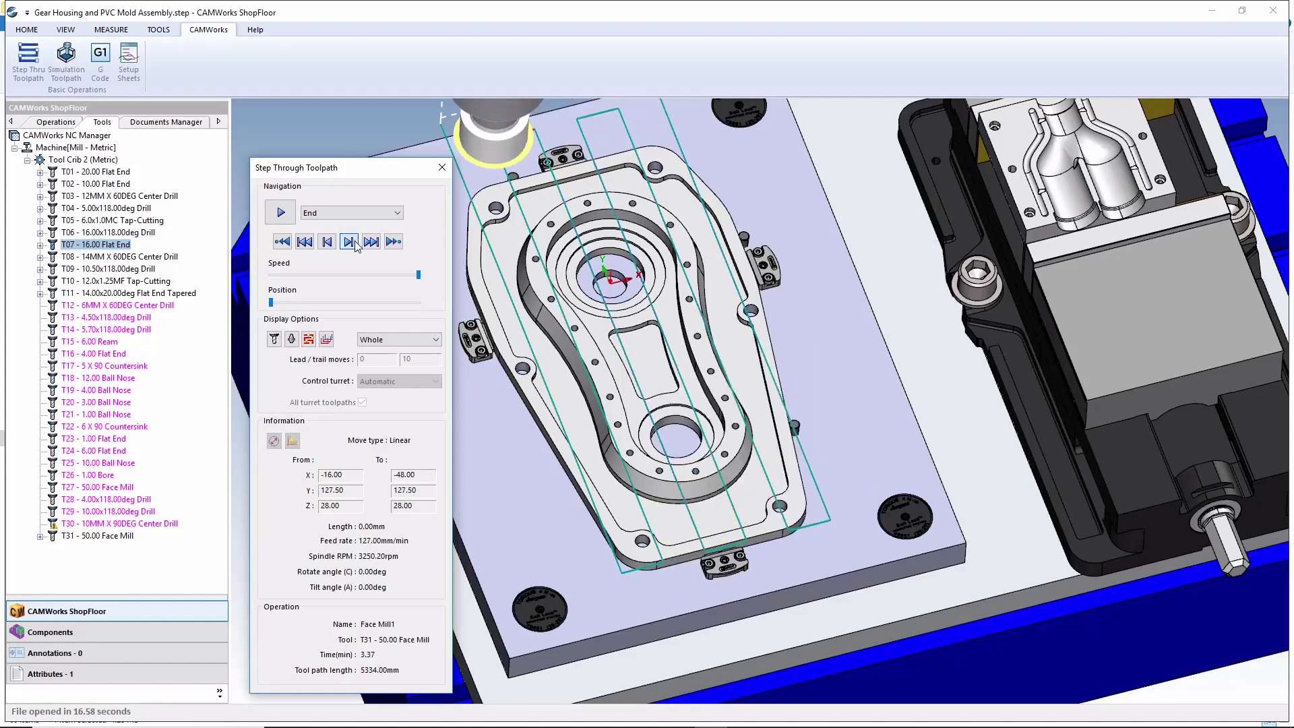
left_click(283, 214)
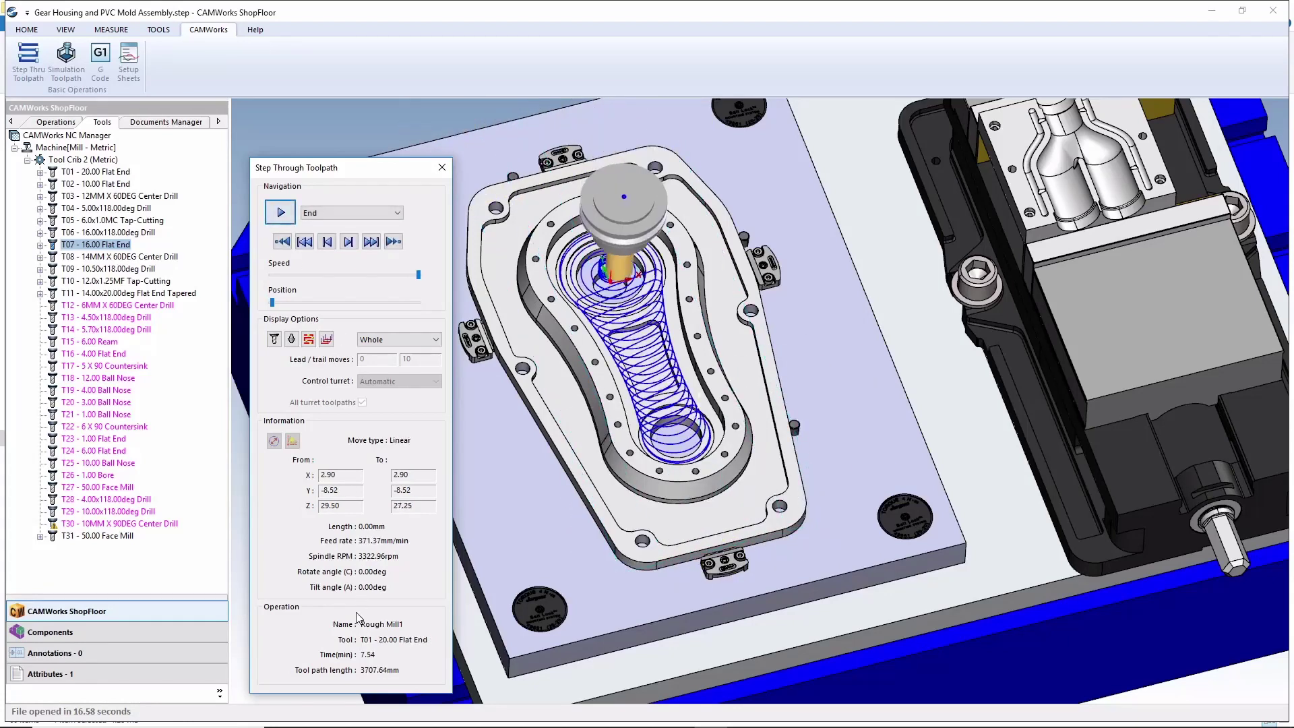
Close the step-through and show the measurement commands under the TOOLS and MEASURE ribbon tabs.
left_click(441, 168)
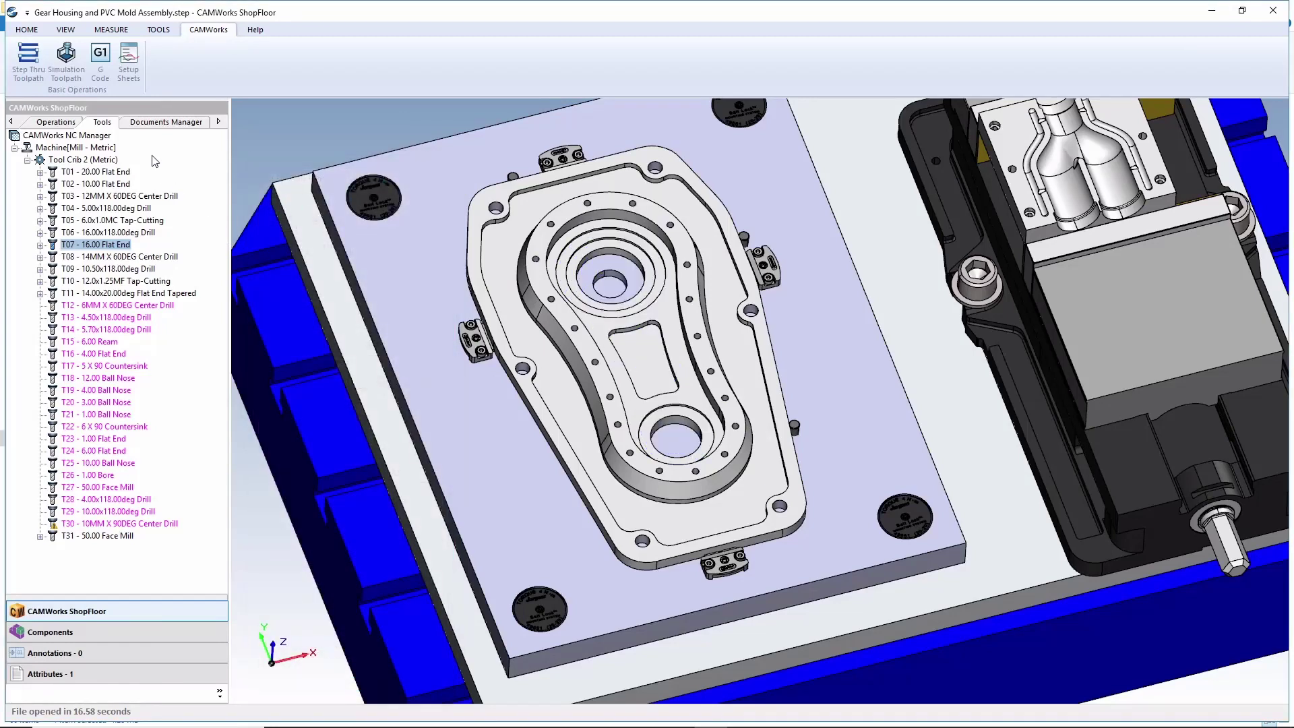
left_click(162, 34)
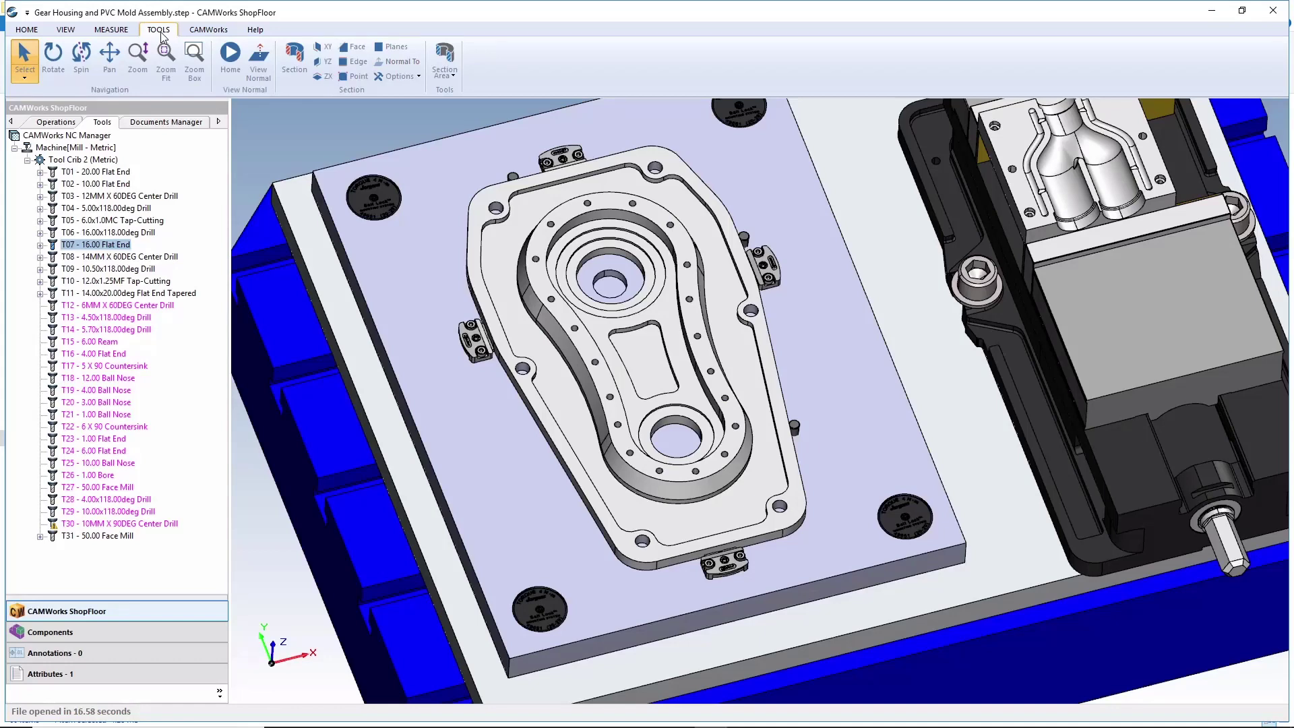
left_click(112, 36)
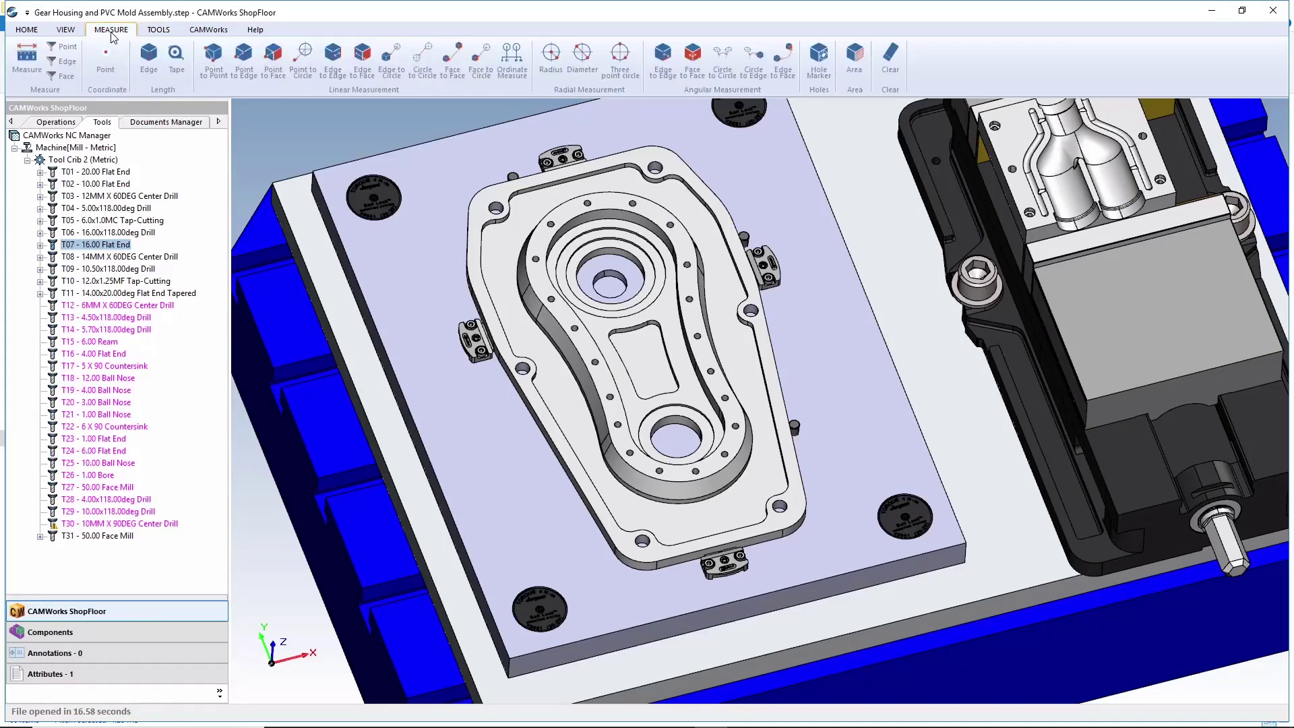